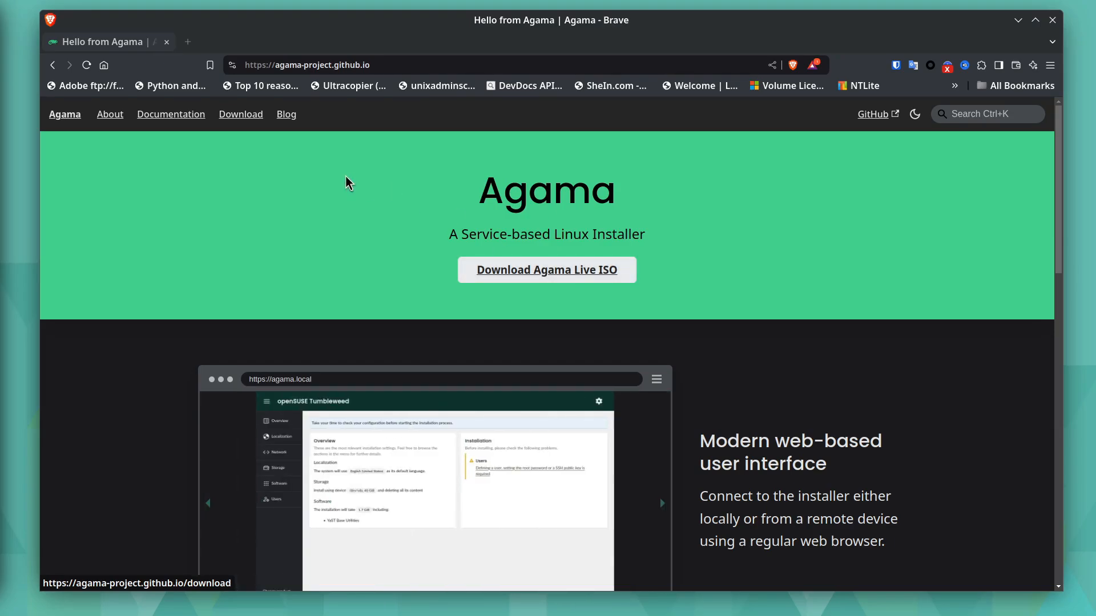
- Open Agama's user documentation and read through the Interactive installation page, including the overview and localization sections
{"action": "left_click", "coordinate": [181, 116]}
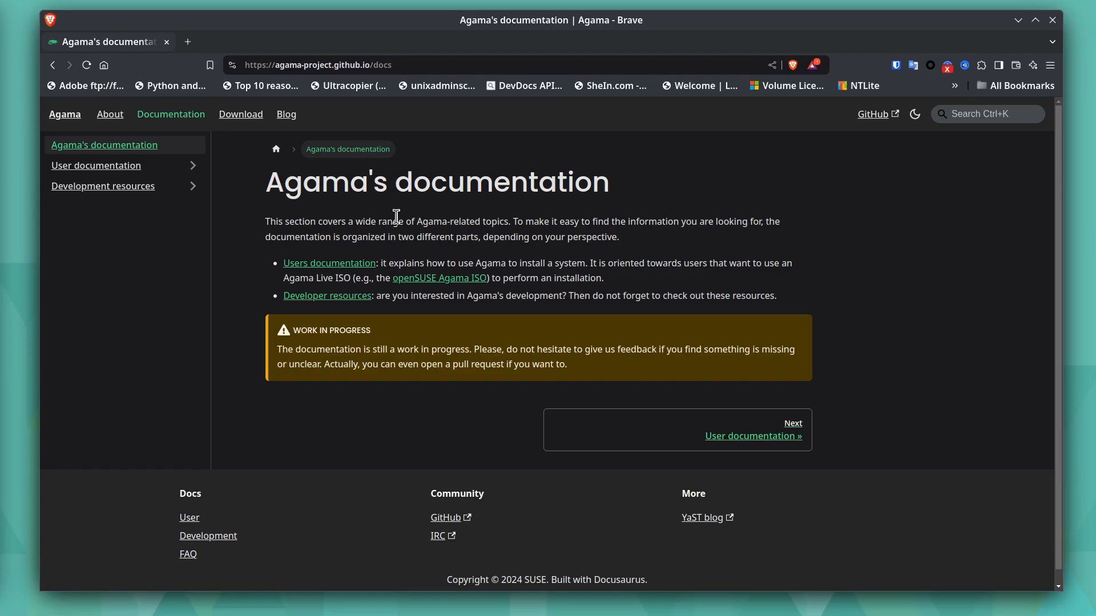
{"action": "left_click", "coordinate": [741, 437]}
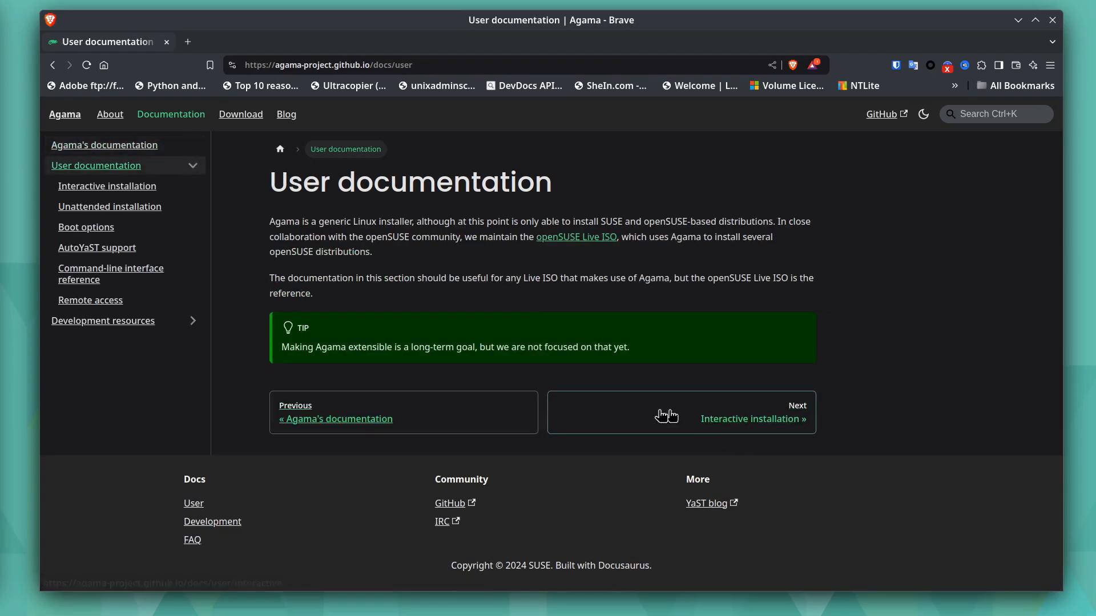
{"action": "left_click", "coordinate": [117, 187]}
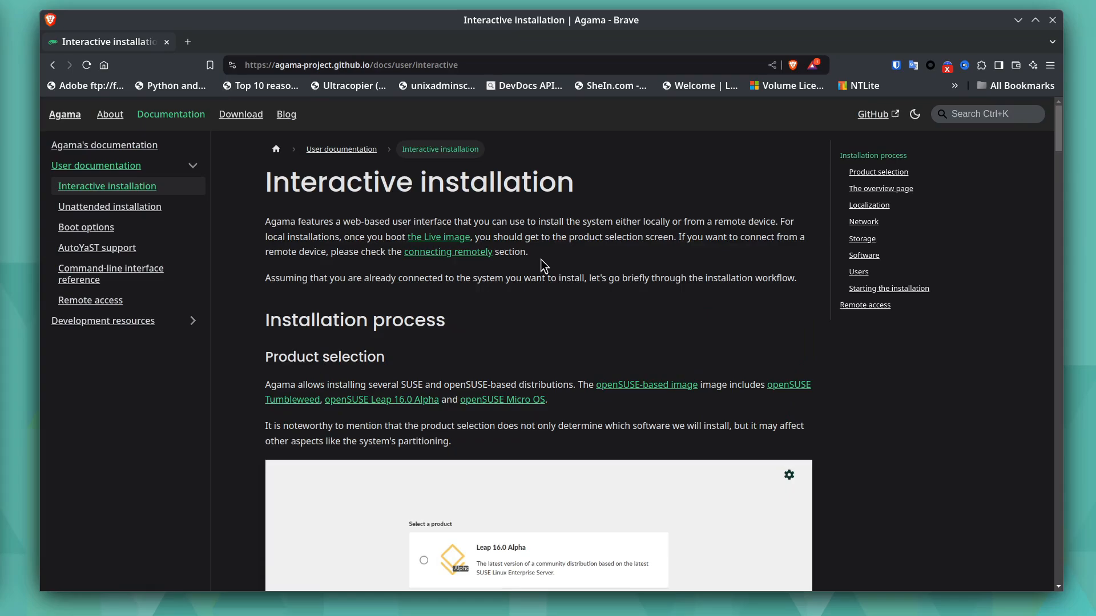
{"action": "scroll", "coordinate": [553, 264], "scroll_direction": "down", "scroll_amount": 15}
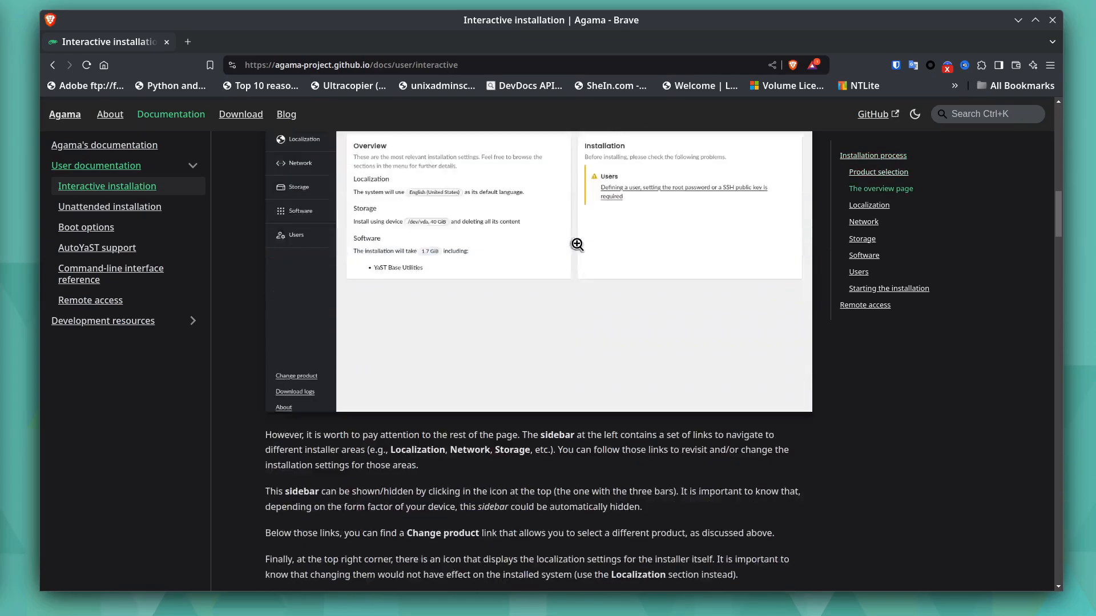
{"action": "scroll", "coordinate": [577, 244], "scroll_direction": "down", "scroll_amount": 10}
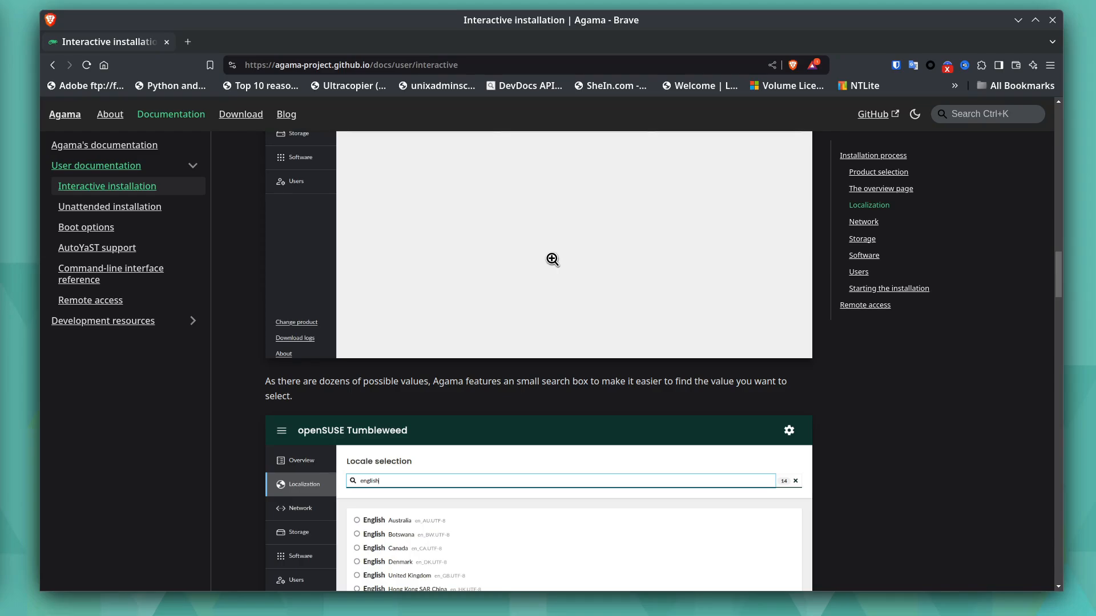
{"action": "scroll", "coordinate": [510, 251], "scroll_direction": "up", "scroll_amount": 5}
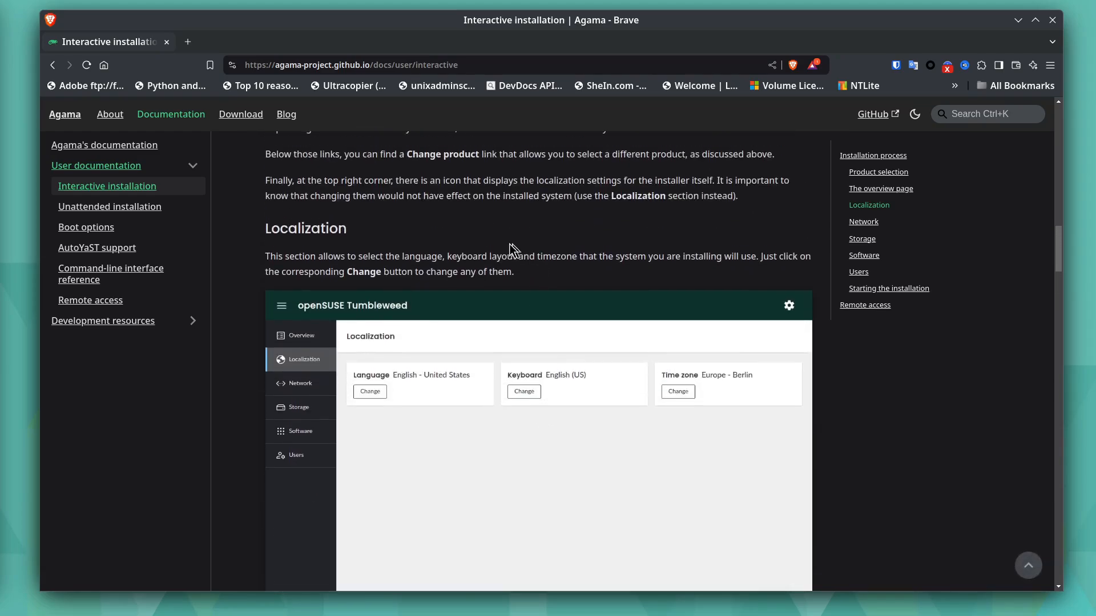
{"action": "scroll", "coordinate": [264, 217], "scroll_direction": "up", "scroll_amount": 3}
- Open the Unattended installation page of the documentation and review its sections on profiles, validation and generating a configuration file
{"action": "left_click", "coordinate": [142, 210]}
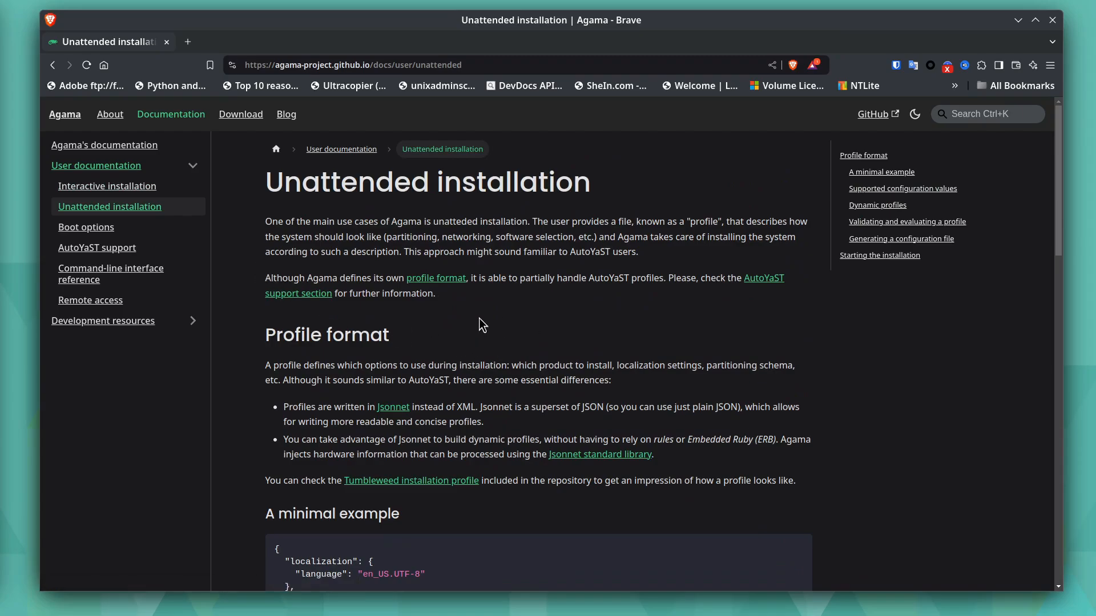
{"action": "scroll", "coordinate": [479, 302], "scroll_direction": "down", "scroll_amount": 2}
{"action": "scroll", "coordinate": [477, 264], "scroll_direction": "down", "scroll_amount": 8}
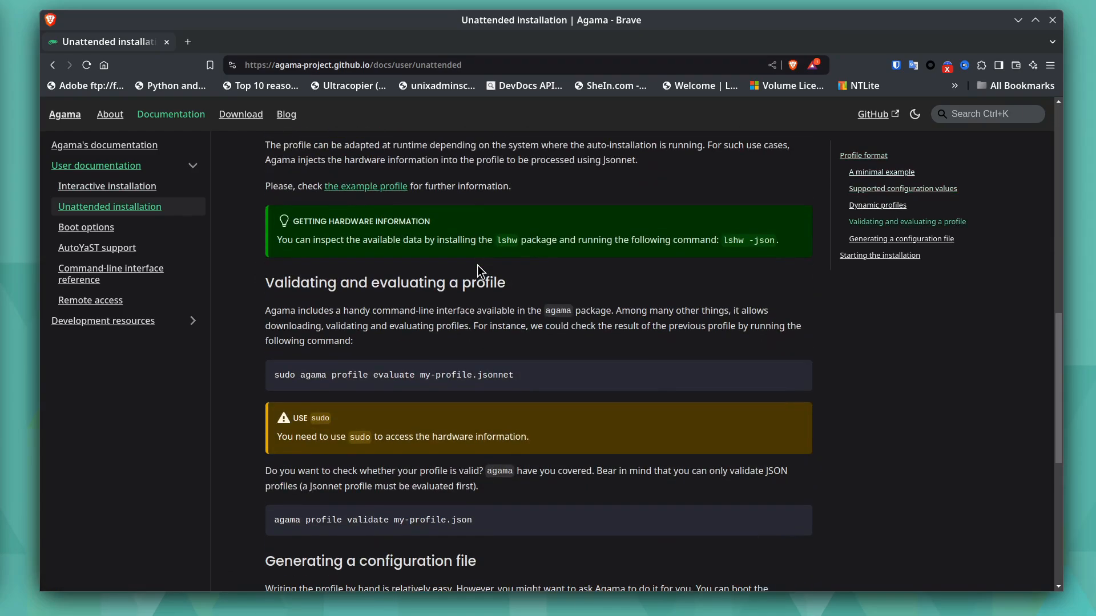
{"action": "scroll", "coordinate": [477, 265], "scroll_direction": "down", "scroll_amount": 5}
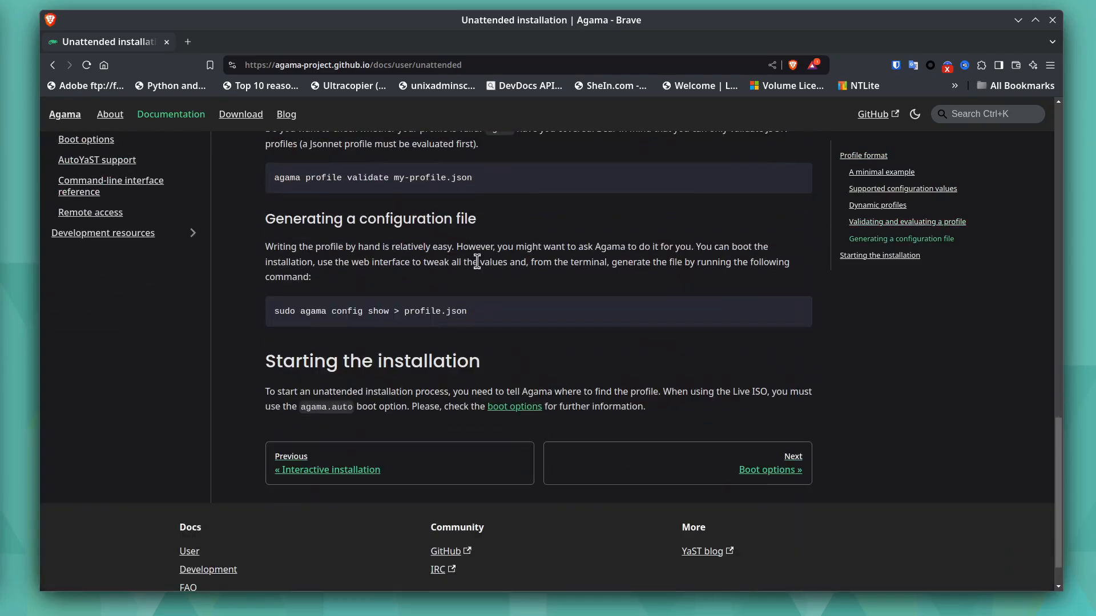
{"action": "scroll", "coordinate": [477, 261], "scroll_direction": "up", "scroll_amount": 13}
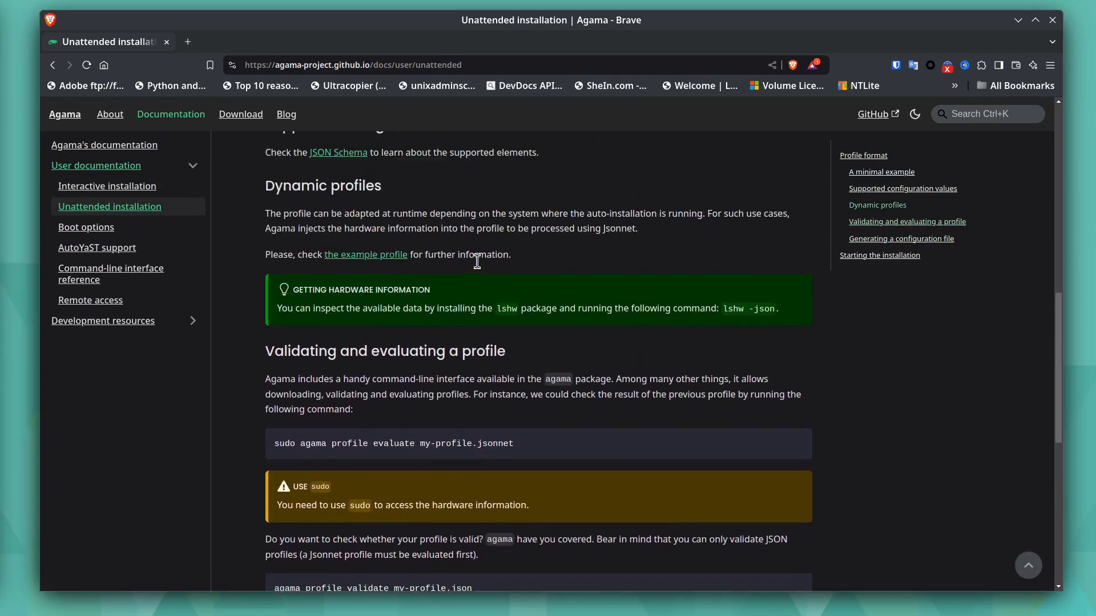
{"action": "scroll", "coordinate": [478, 262], "scroll_direction": "up", "scroll_amount": 5}
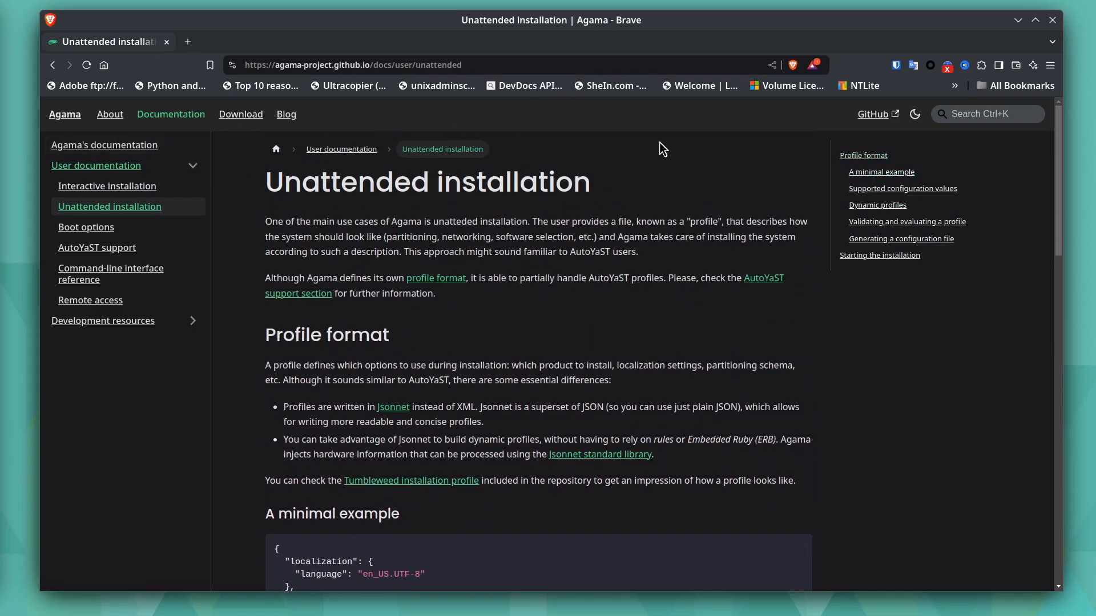
- Switch to the openSUSE-Agama virtual machine window and review its hardware details, from the overview and CPUs to memory, boot options, CDROM and disk
{"action": "left_click", "coordinate": [1018, 20]}
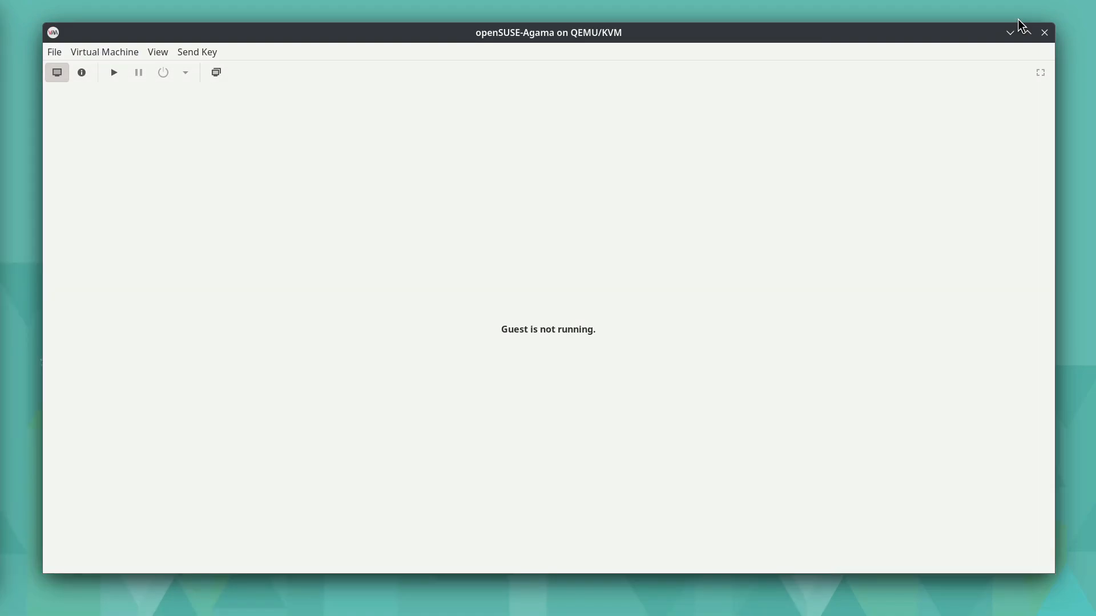
{"action": "left_click", "coordinate": [81, 74]}
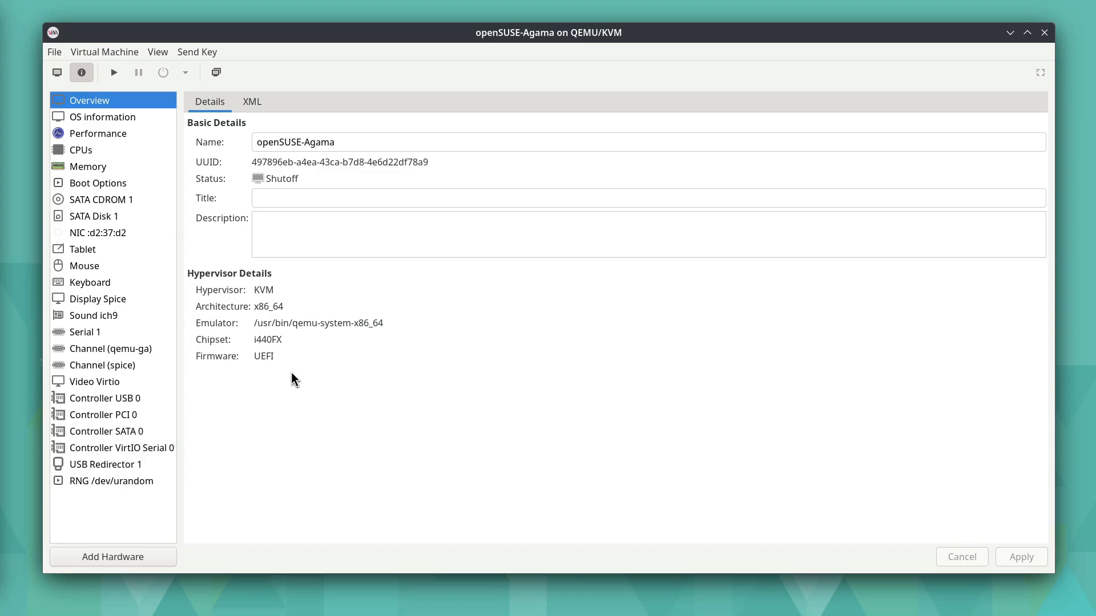
{"action": "left_click", "coordinate": [125, 118]}
{"action": "left_click", "coordinate": [122, 132]}
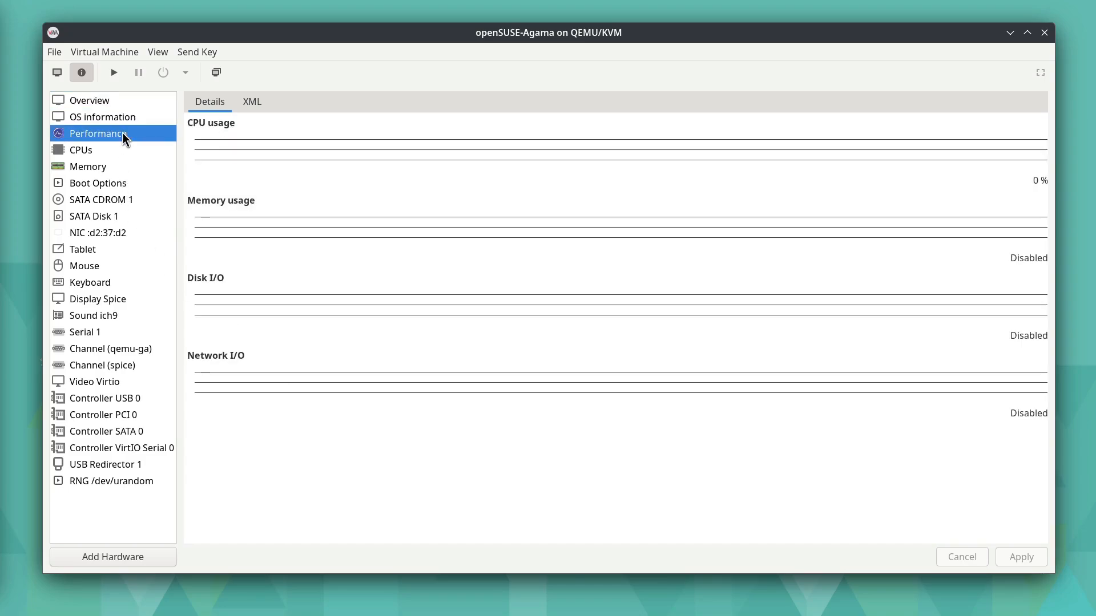
{"action": "left_click", "coordinate": [84, 156]}
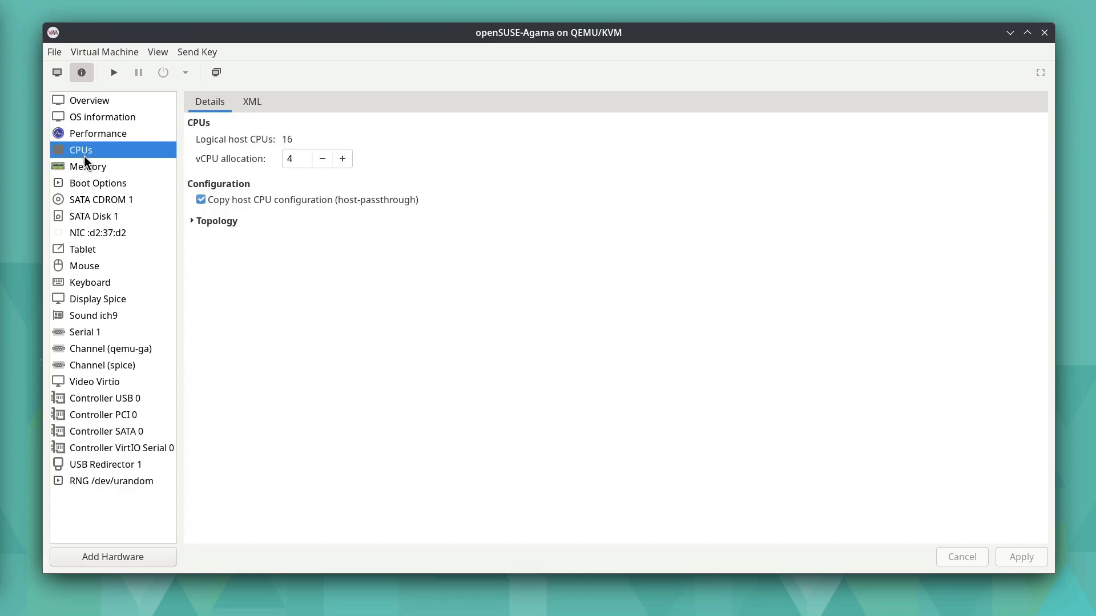
{"action": "left_click", "coordinate": [124, 167]}
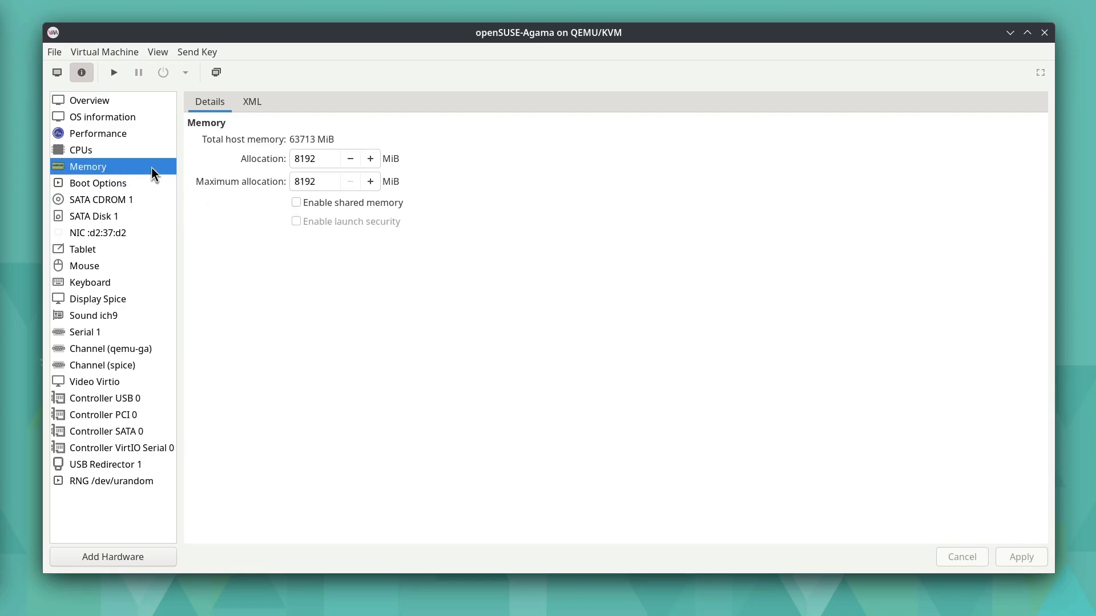
{"action": "left_click", "coordinate": [123, 188]}
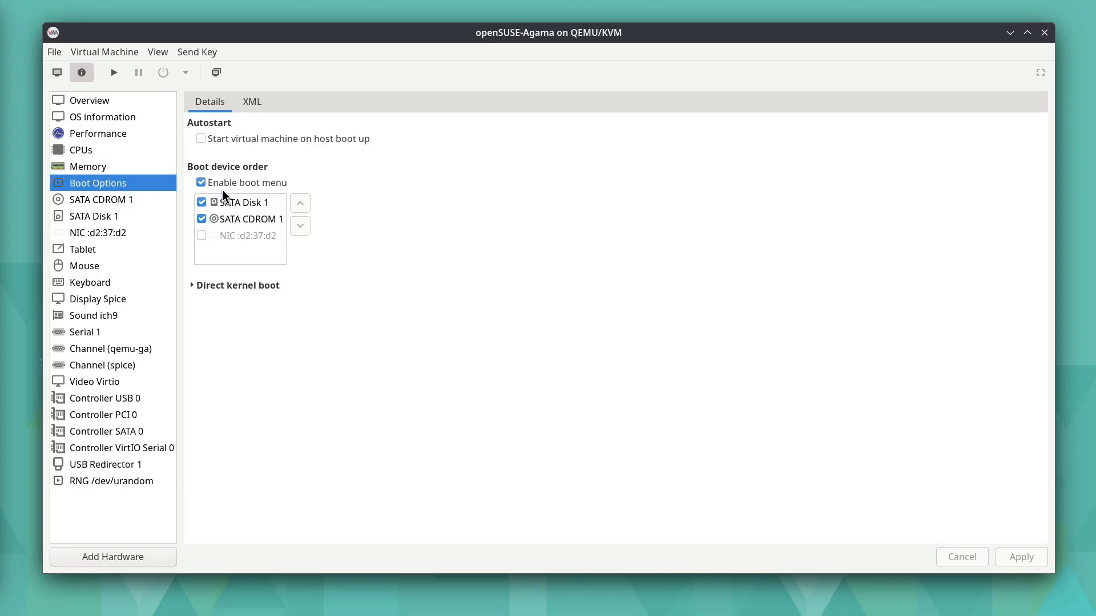
{"action": "left_click", "coordinate": [117, 201]}
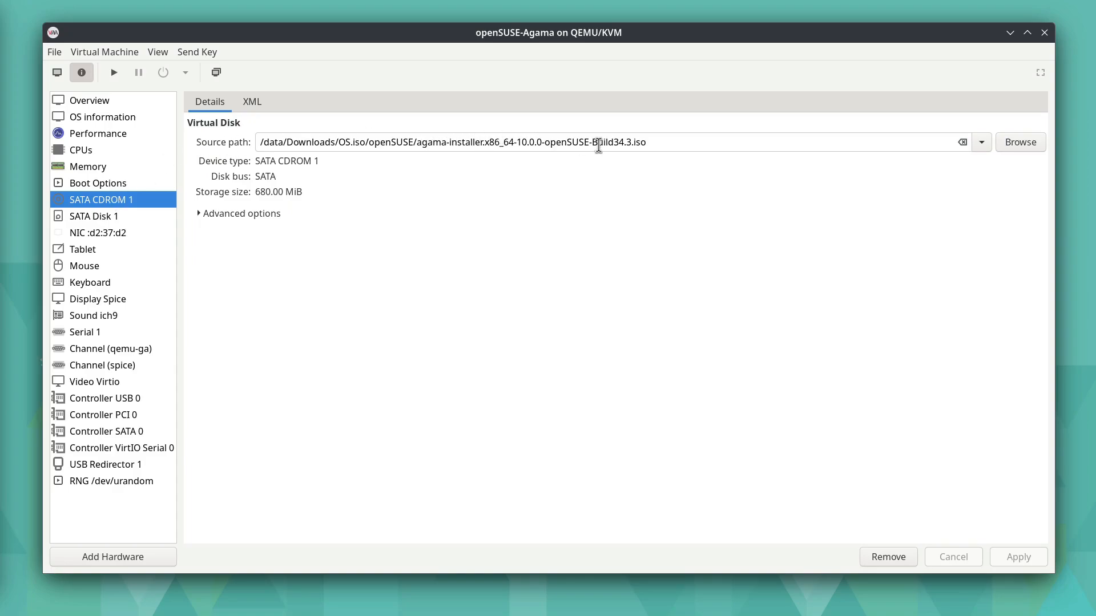
{"action": "left_click", "coordinate": [104, 220]}
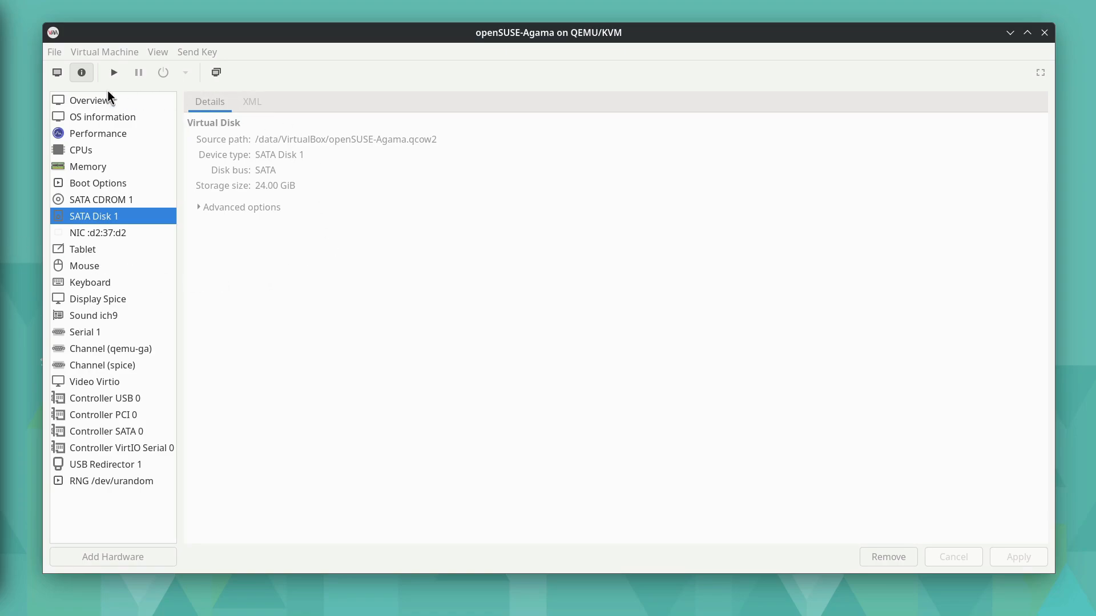
- Start the openSUSE-Agama virtual machine, boot it from the UEFI QEMU DVD-ROM through the Boot Manager, and launch agama-installer
{"action": "left_click", "coordinate": [57, 72]}
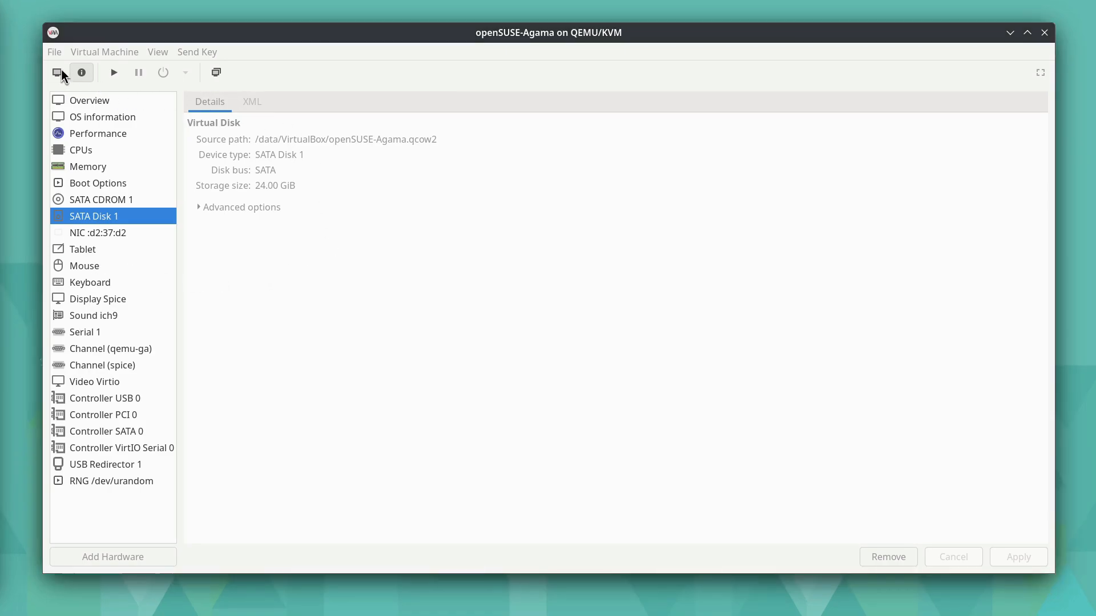
{"action": "left_click", "coordinate": [114, 73]}
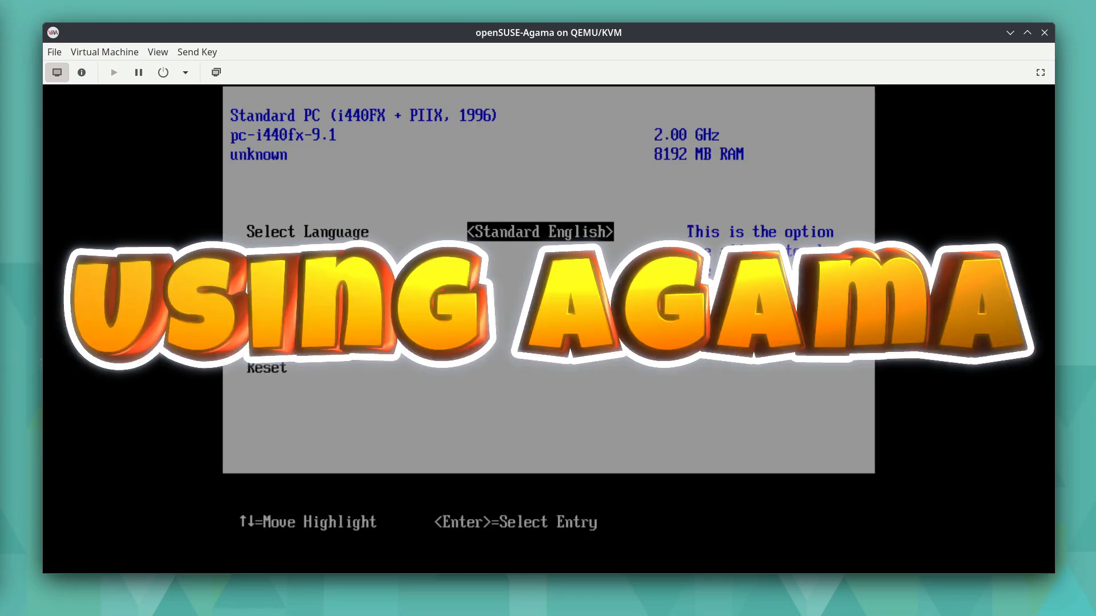
{"action": "key", "text": "Down"}
{"action": "key", "text": "Down"}
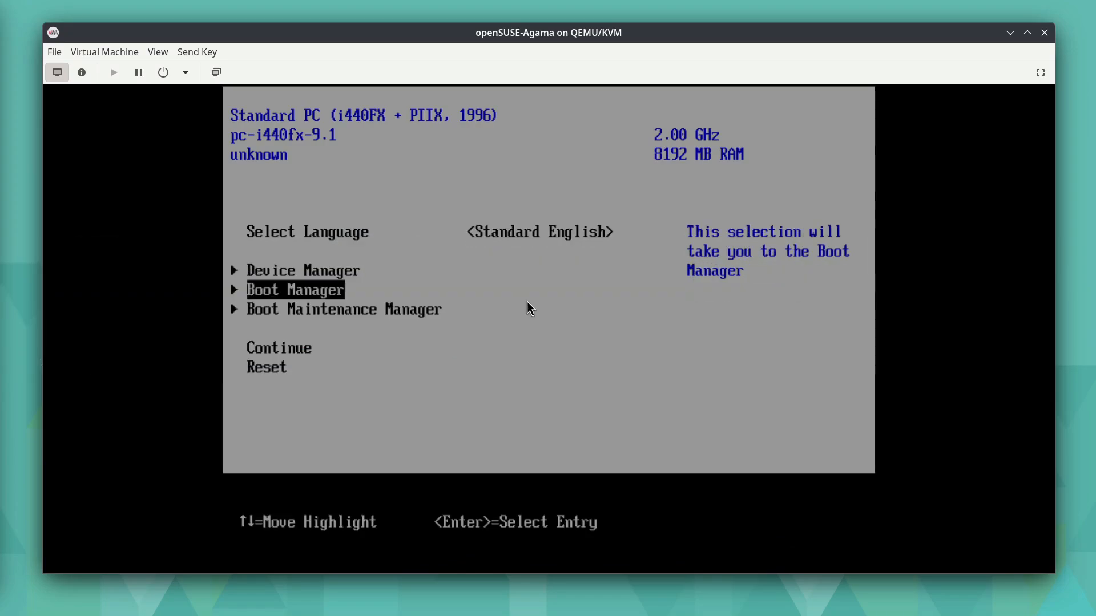
{"action": "key", "text": "Return"}
{"action": "key", "text": "Down"}
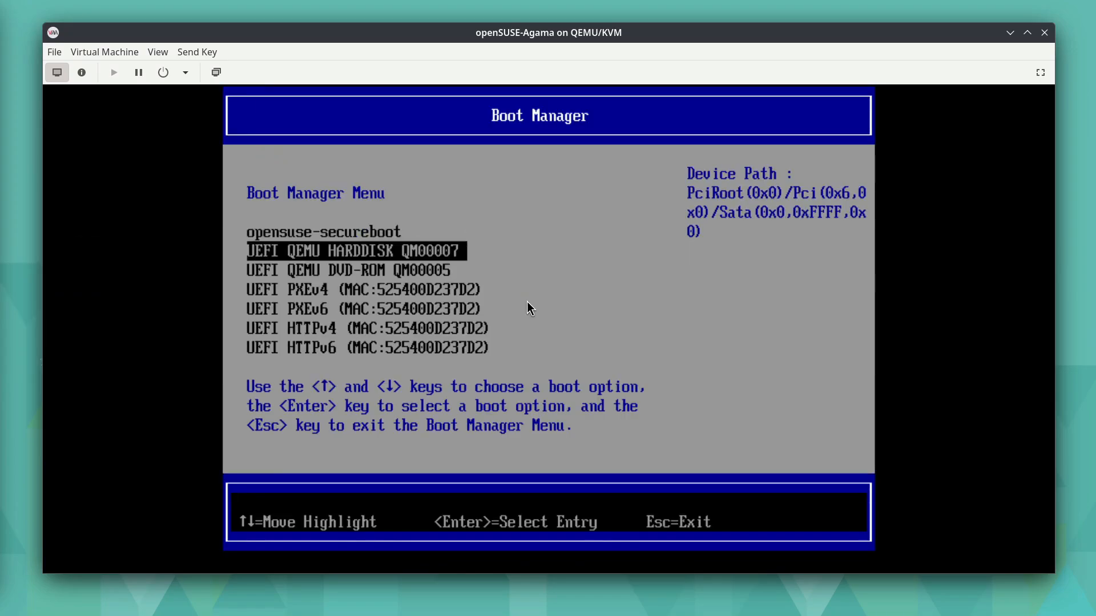
{"action": "key", "text": "Down"}
{"action": "key", "text": "Return"}
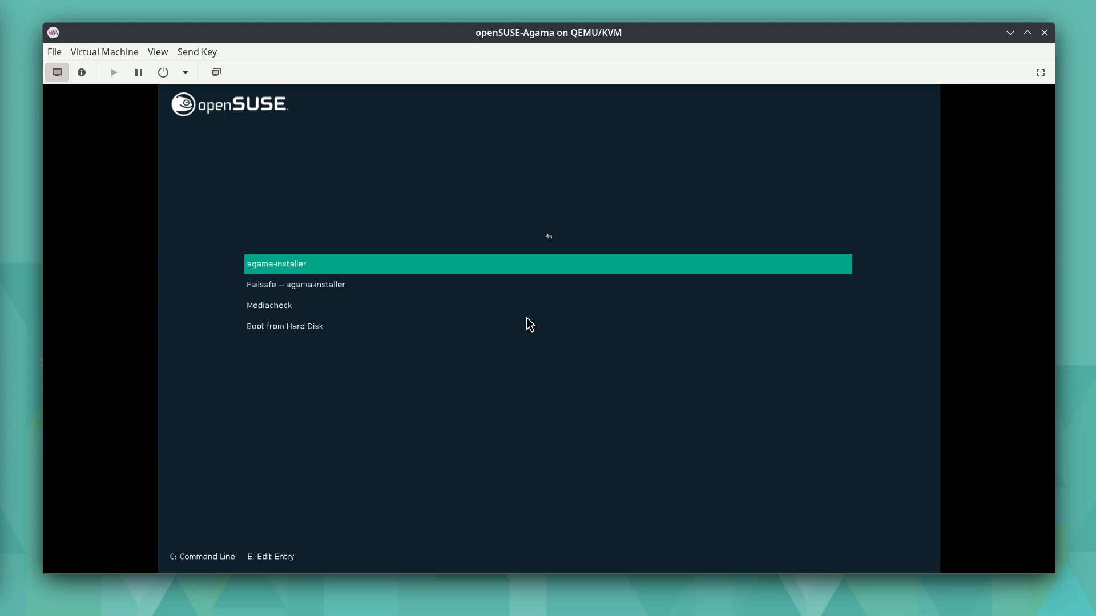
{"action": "key", "text": "Return"}
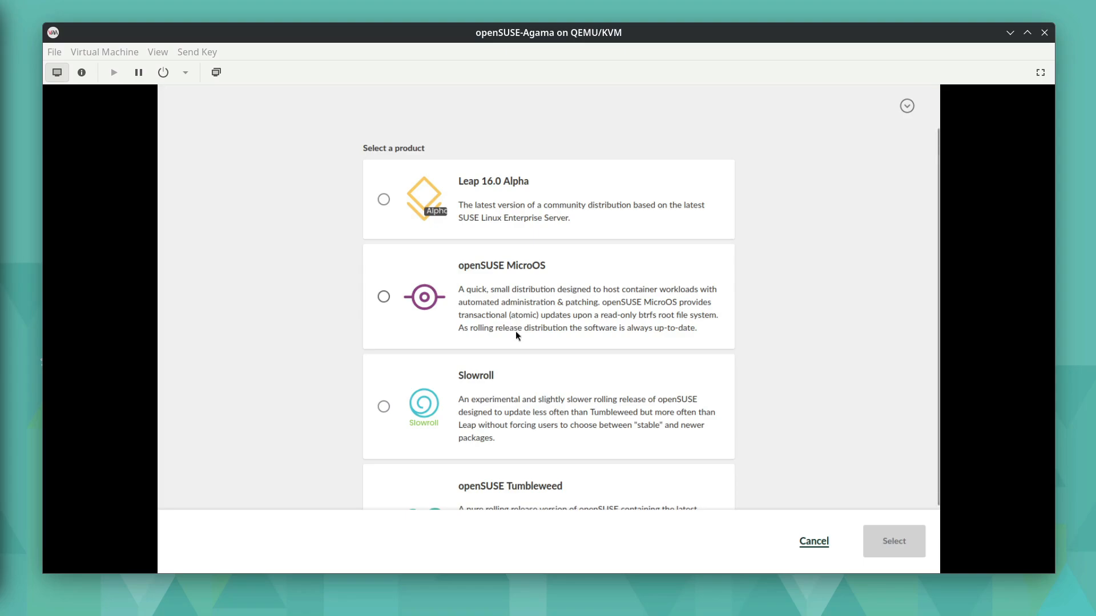
- Choose Slowroll as the product to install and confirm the selection
{"action": "scroll", "coordinate": [515, 335], "scroll_direction": "down", "scroll_amount": 2}
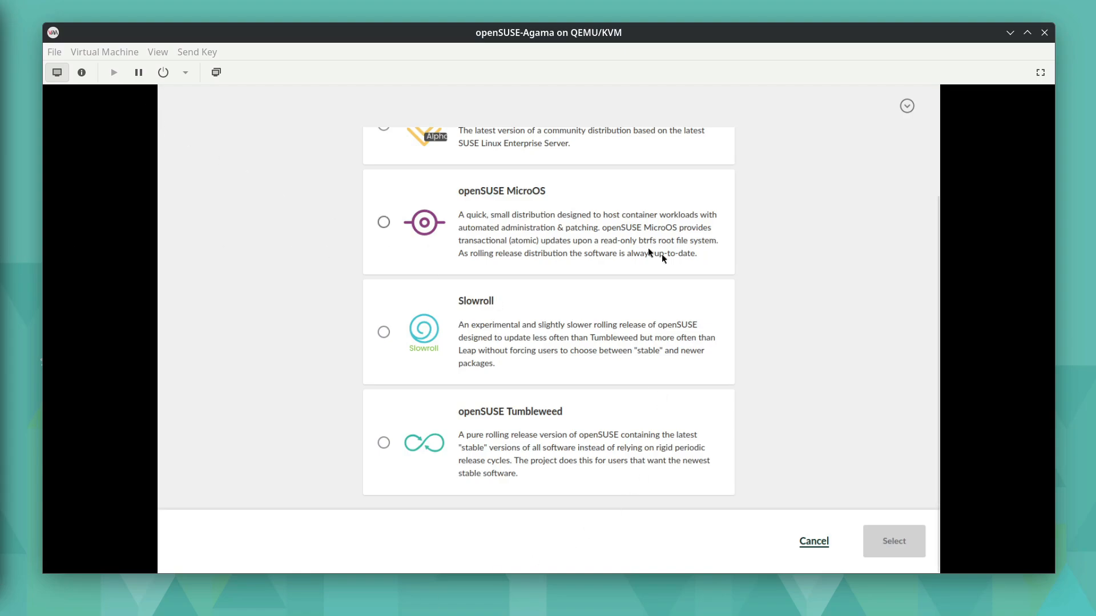
{"action": "left_click", "coordinate": [383, 332]}
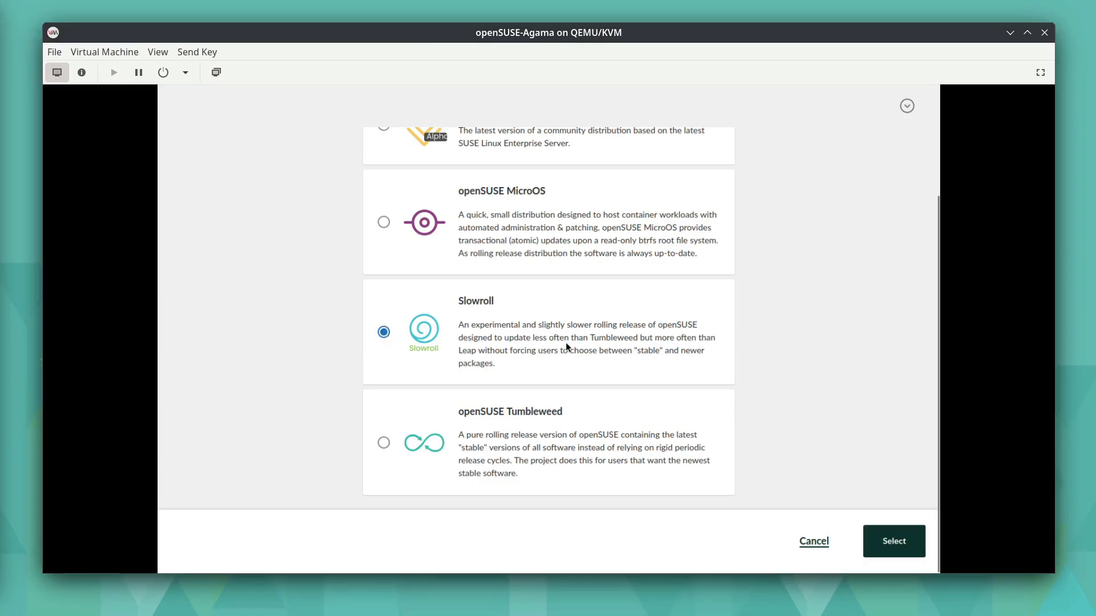
{"action": "left_click", "coordinate": [902, 545]}
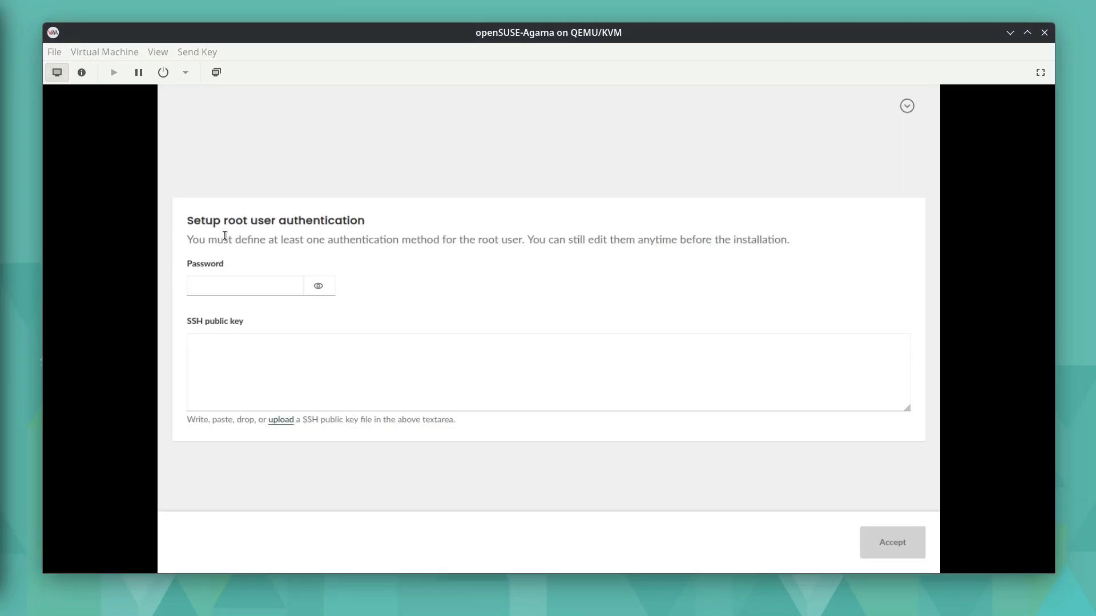
- Maximize the virtual machine window and display the guest in full screen
{"action": "left_click", "coordinate": [1028, 32]}
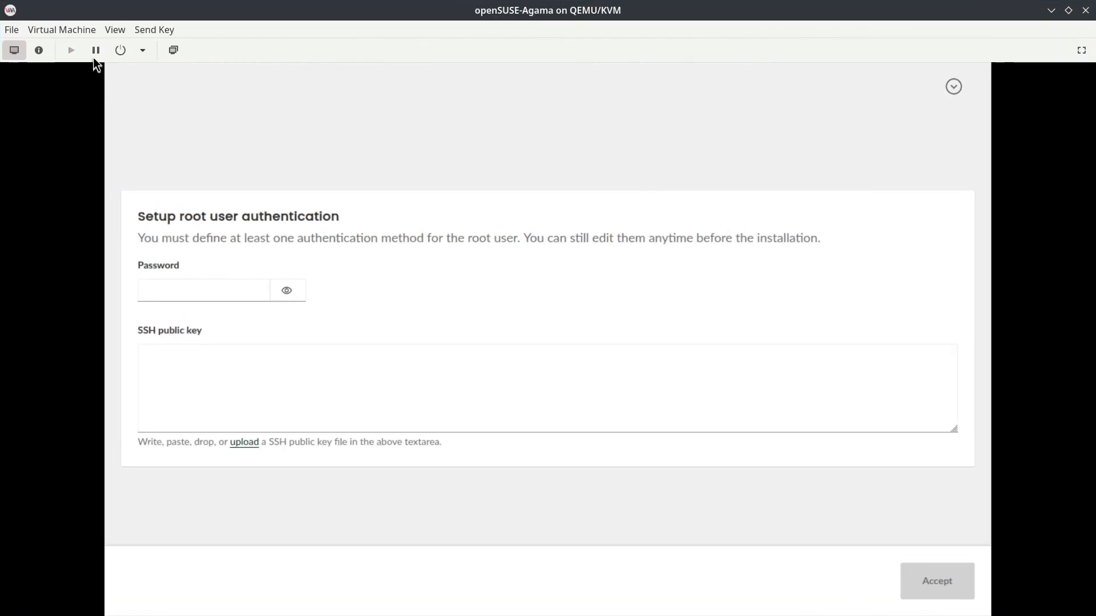
{"action": "left_click", "coordinate": [117, 32]}
{"action": "left_click", "coordinate": [151, 100]}
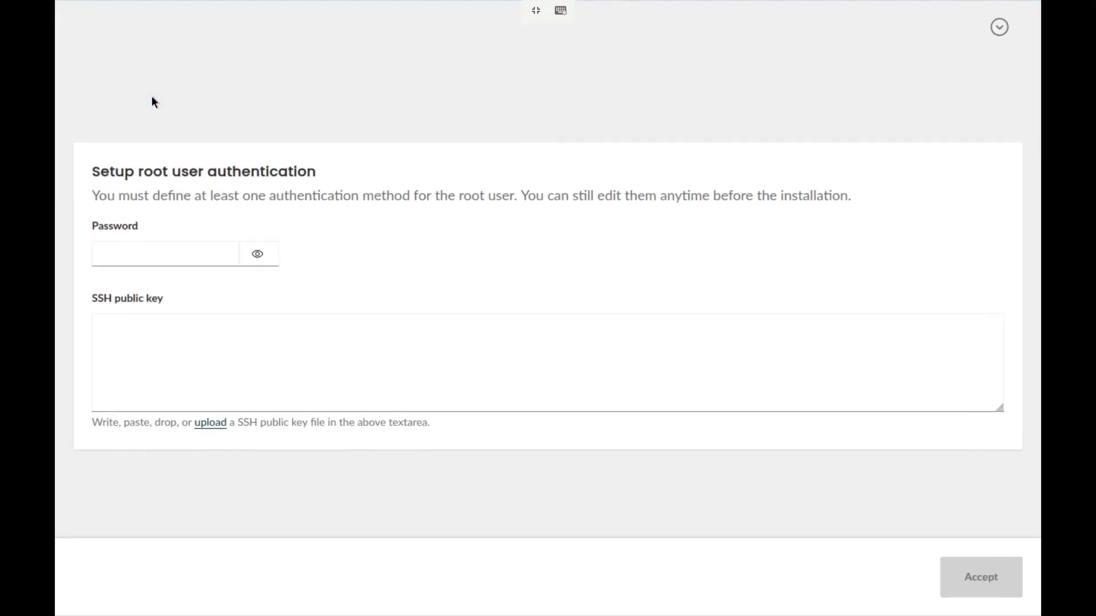
- Enter the root user's password in the root authentication setup and accept it
{"action": "left_click", "coordinate": [176, 262]}
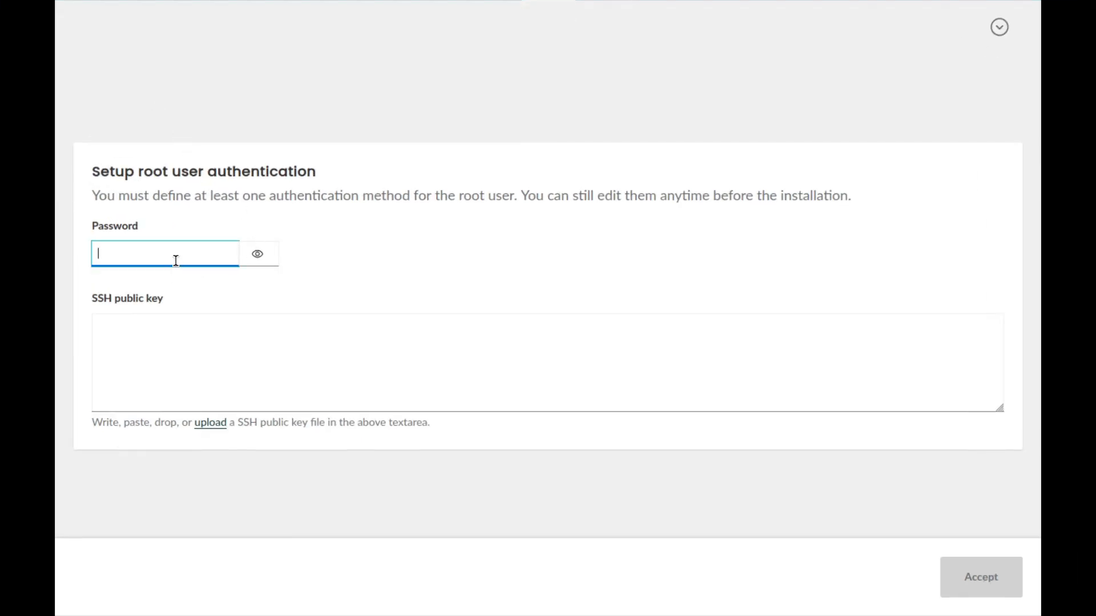
{"action": "type", "text": "li••••••"}
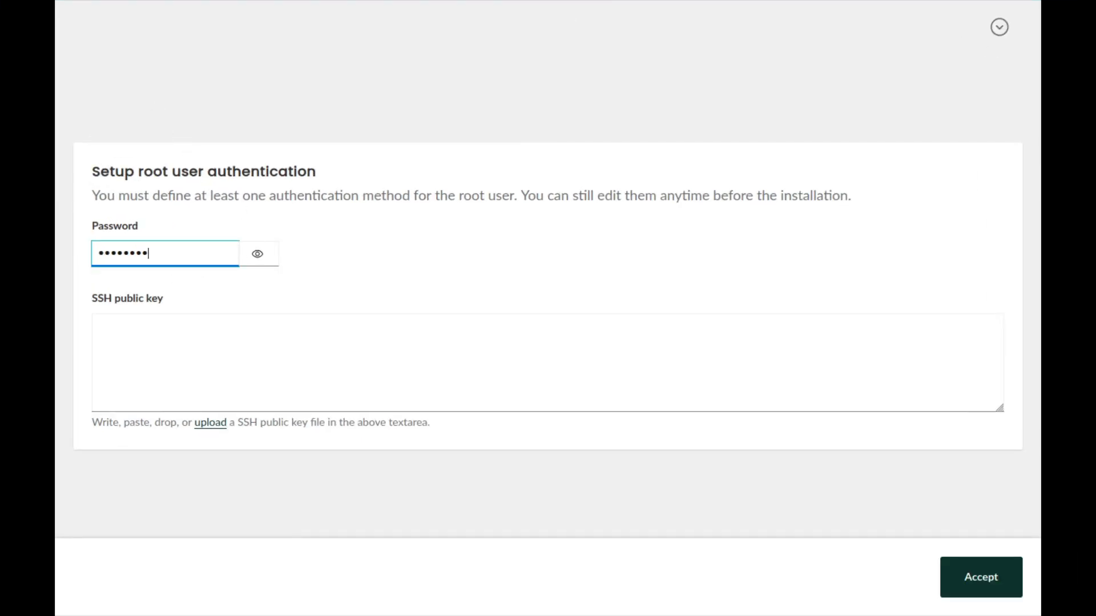
{"action": "left_click", "coordinate": [993, 577]}
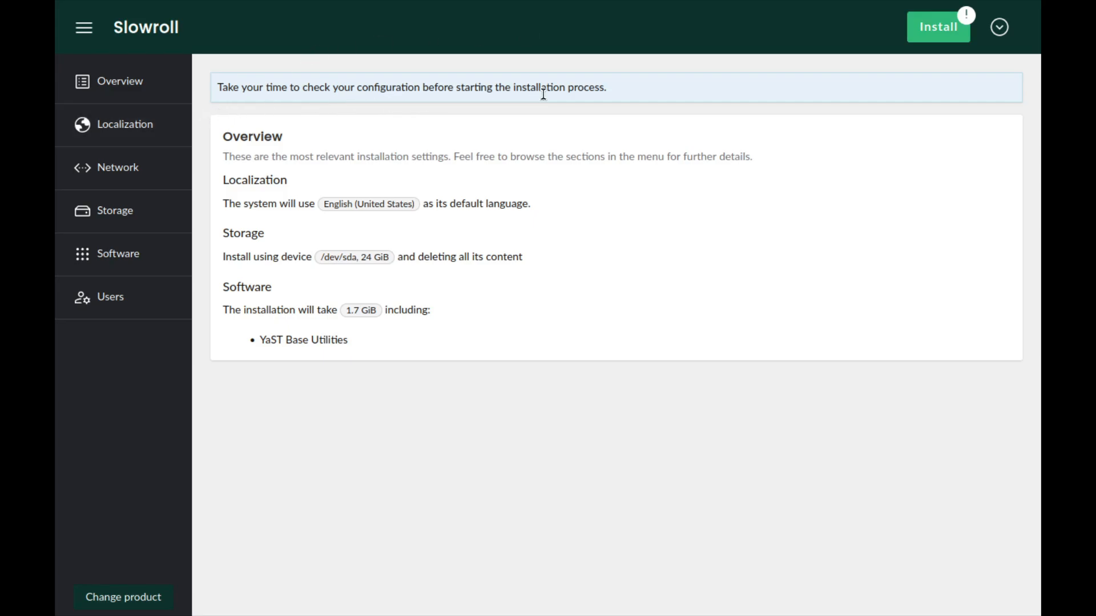
- Review the language, keyboard and time zone settings, then check the network settings for available Wi-Fi networks
{"action": "left_click", "coordinate": [128, 127]}
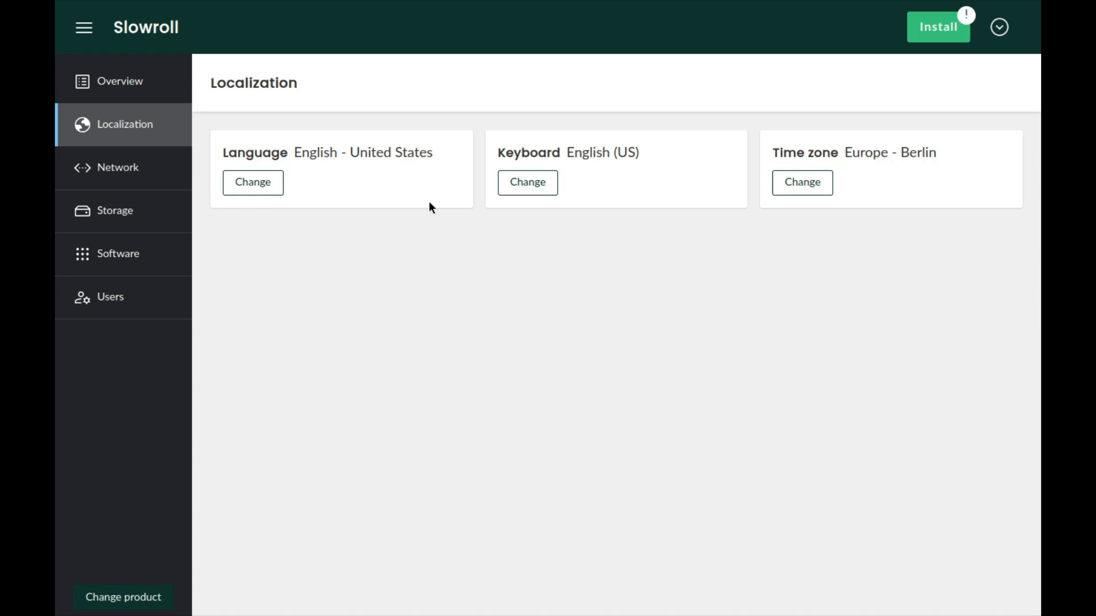
{"action": "left_click", "coordinate": [123, 171]}
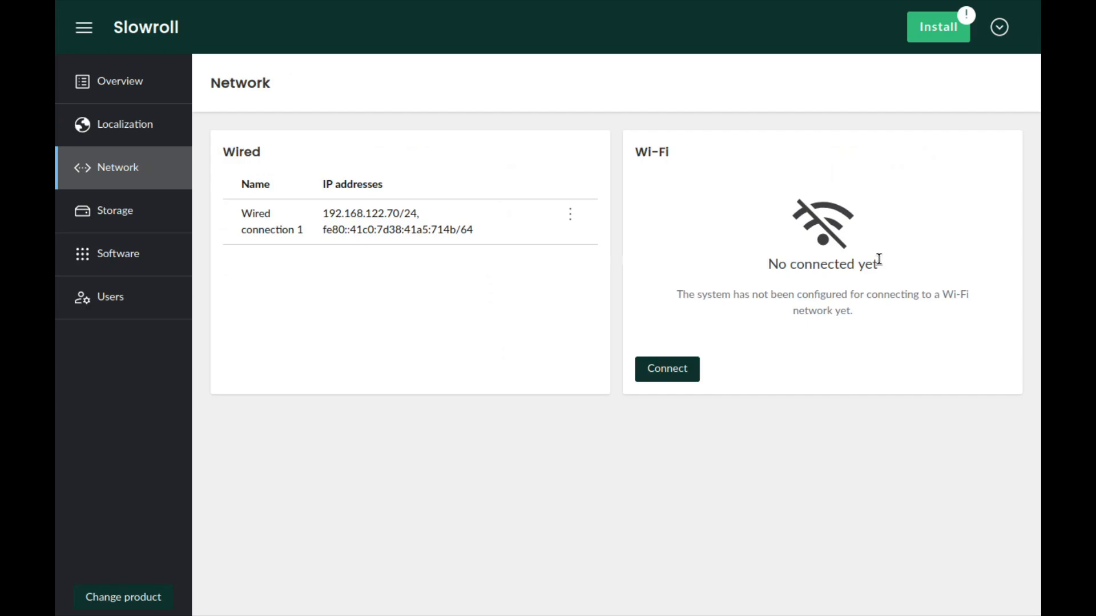
{"action": "left_click", "coordinate": [659, 373]}
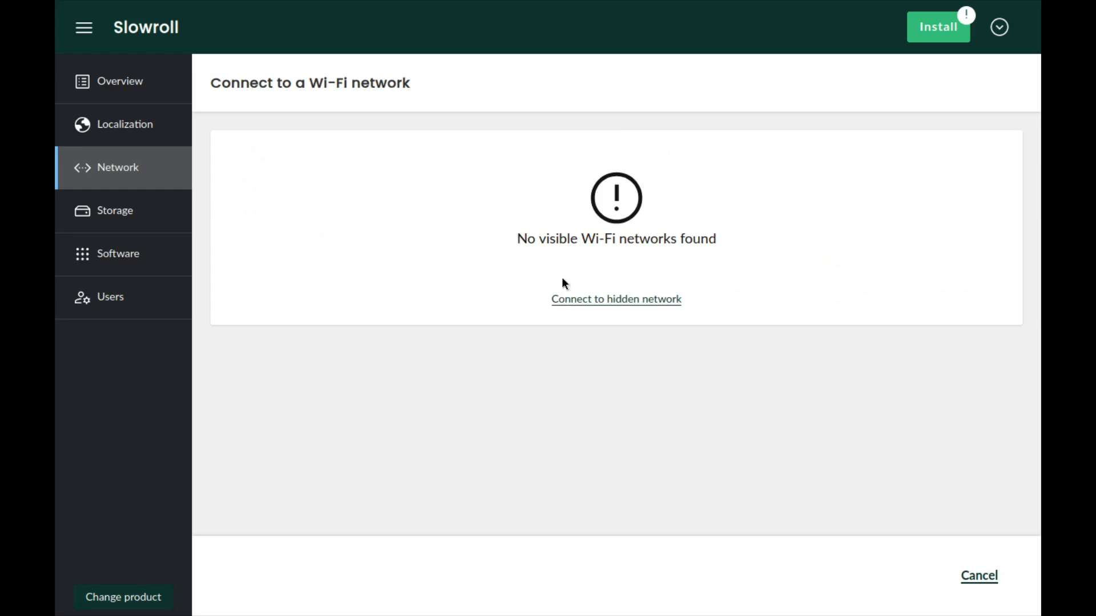
{"action": "left_click", "coordinate": [985, 573]}
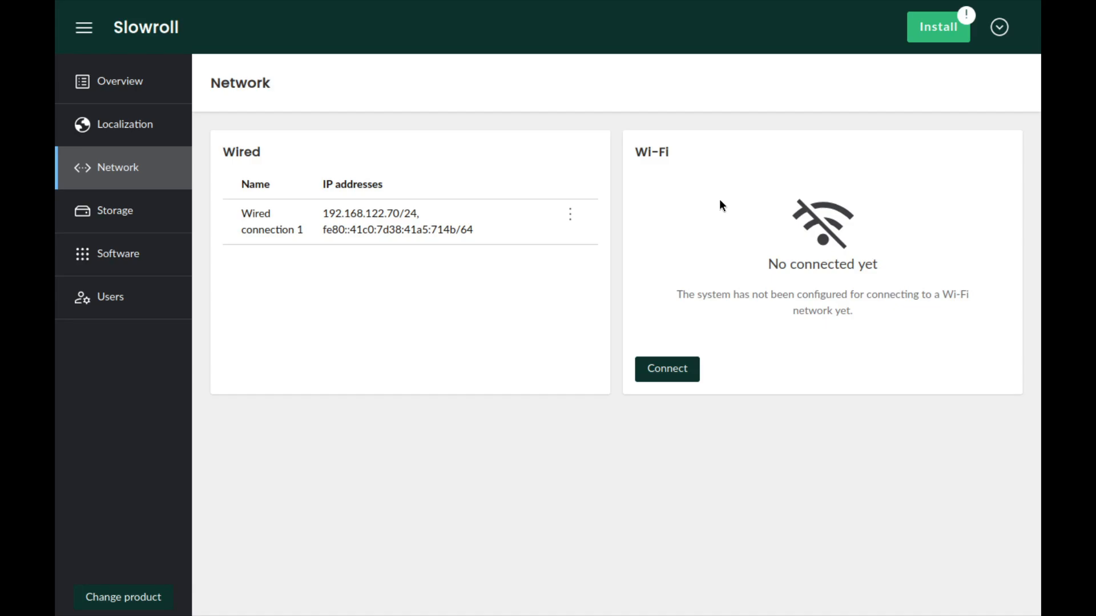
- Inspect the edit settings of Wired connection 1, including the available modes, without changing the mode
{"action": "left_click", "coordinate": [571, 217]}
{"action": "left_click", "coordinate": [554, 249]}
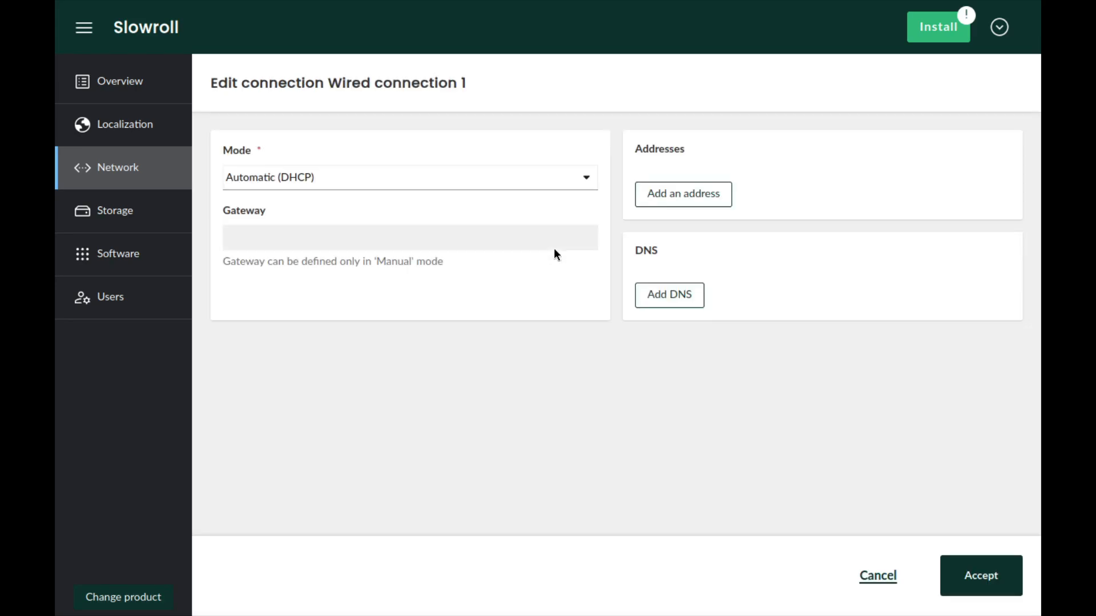
{"action": "left_click", "coordinate": [335, 180]}
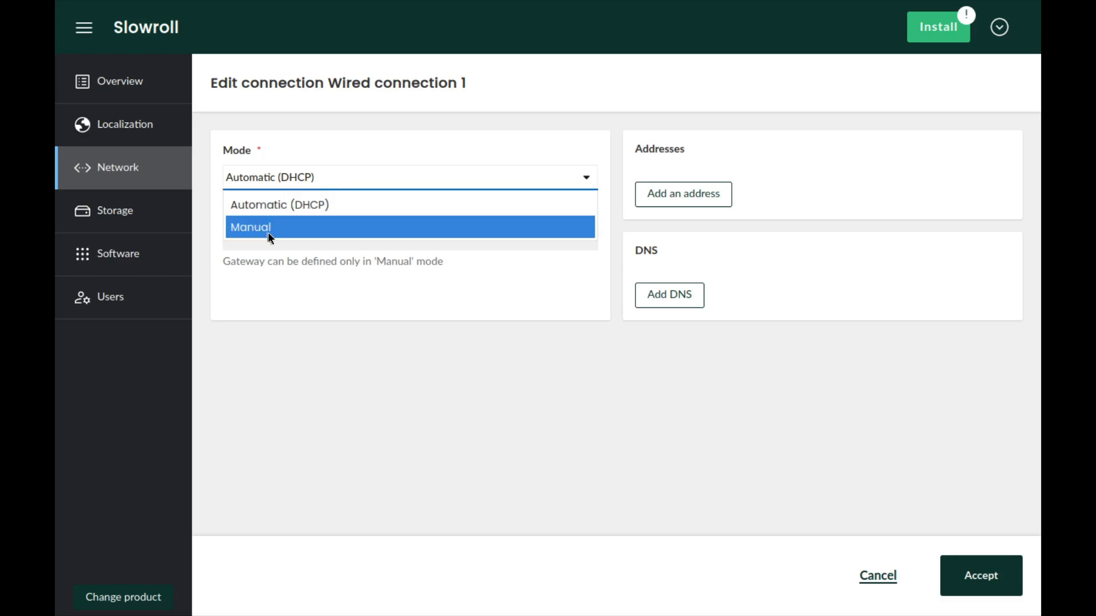
{"action": "left_click", "coordinate": [384, 280]}
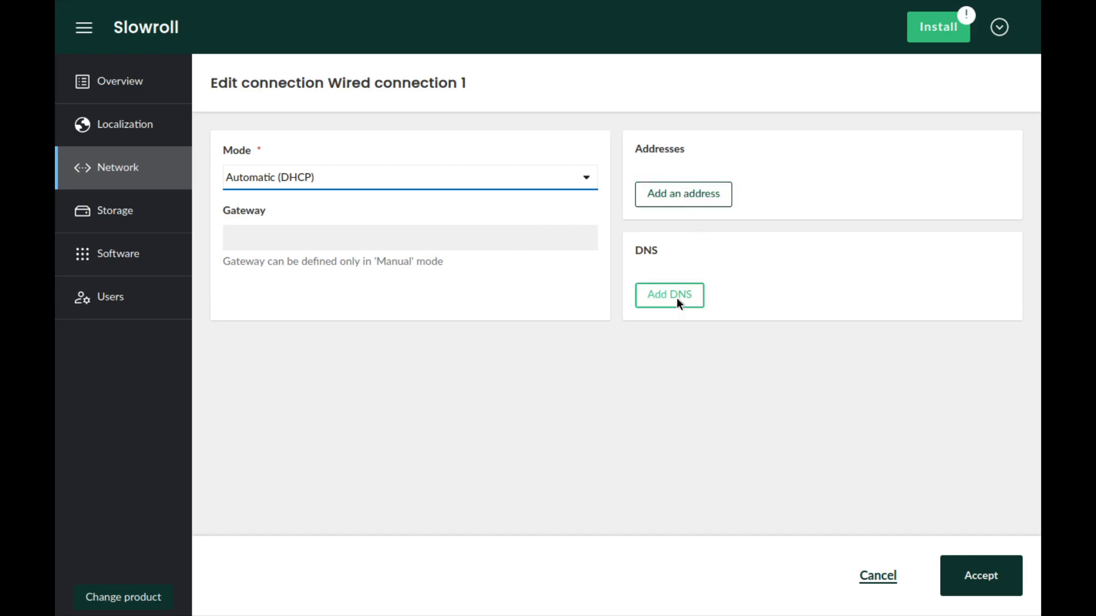
- Set the storage space policy to Custom with sda1, sda2 and sda3 all marked for deletion, and accept it
{"action": "left_click", "coordinate": [134, 221]}
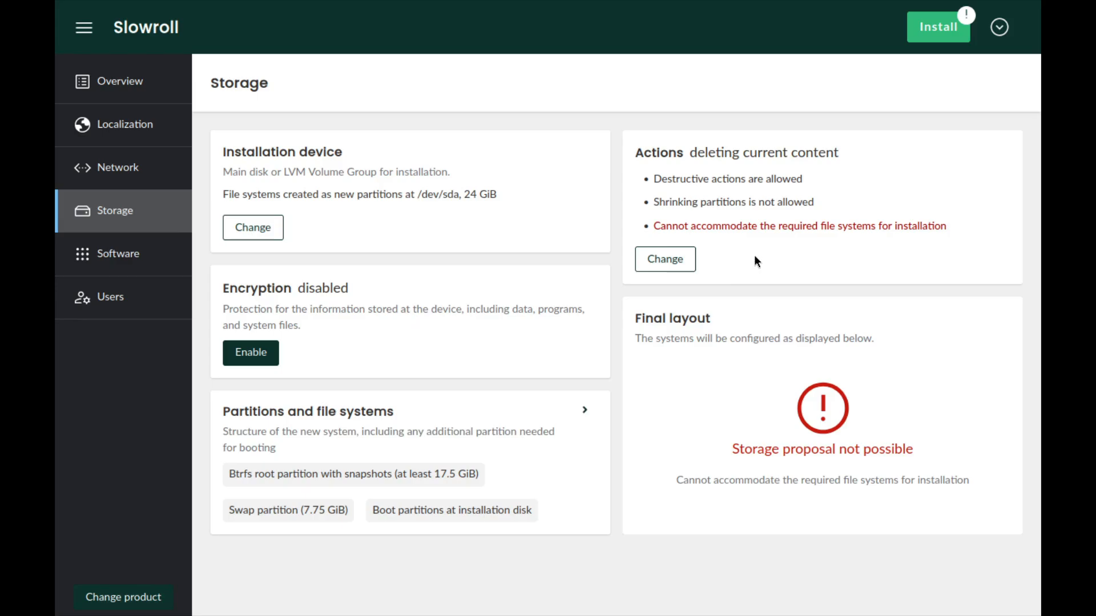
{"action": "left_click", "coordinate": [663, 260]}
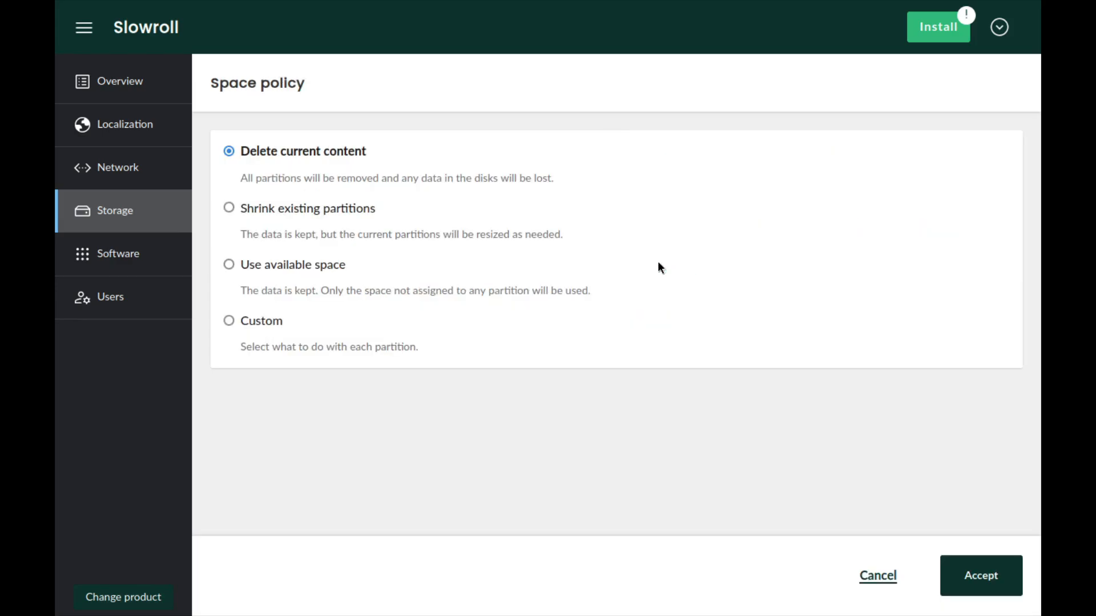
{"action": "left_click", "coordinate": [251, 321]}
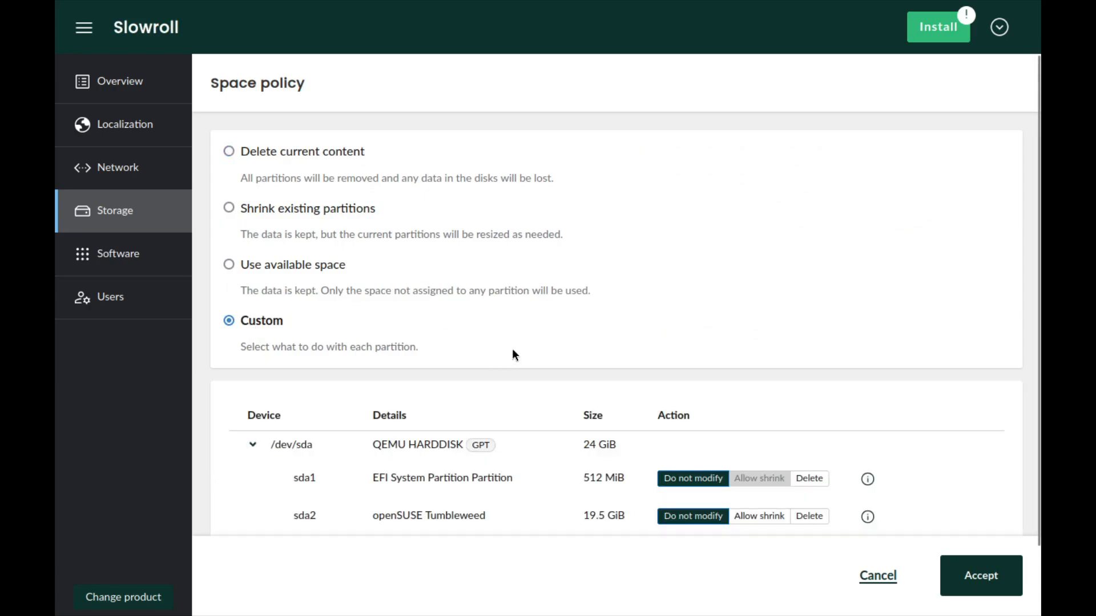
{"action": "scroll", "coordinate": [512, 348], "scroll_direction": "down", "scroll_amount": 2}
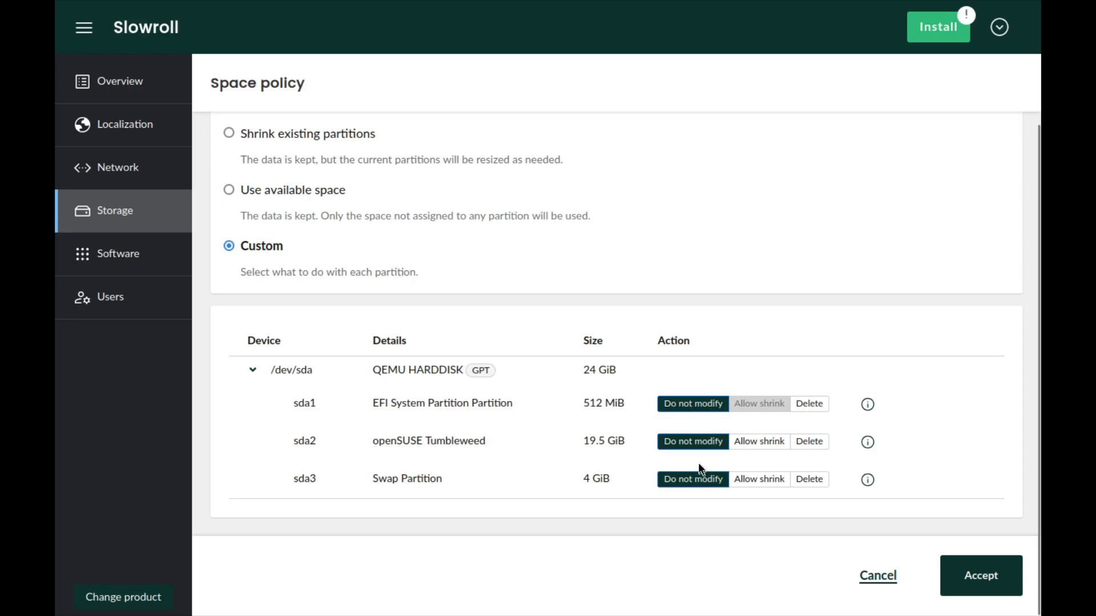
{"action": "left_click", "coordinate": [810, 403]}
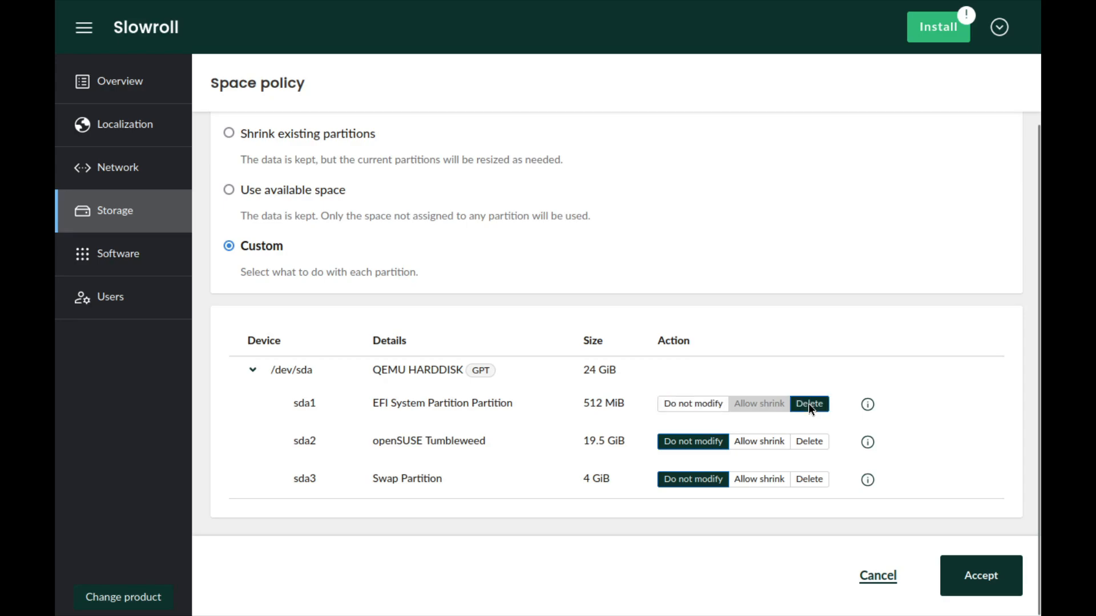
{"action": "left_click", "coordinate": [811, 444]}
{"action": "left_click", "coordinate": [815, 481]}
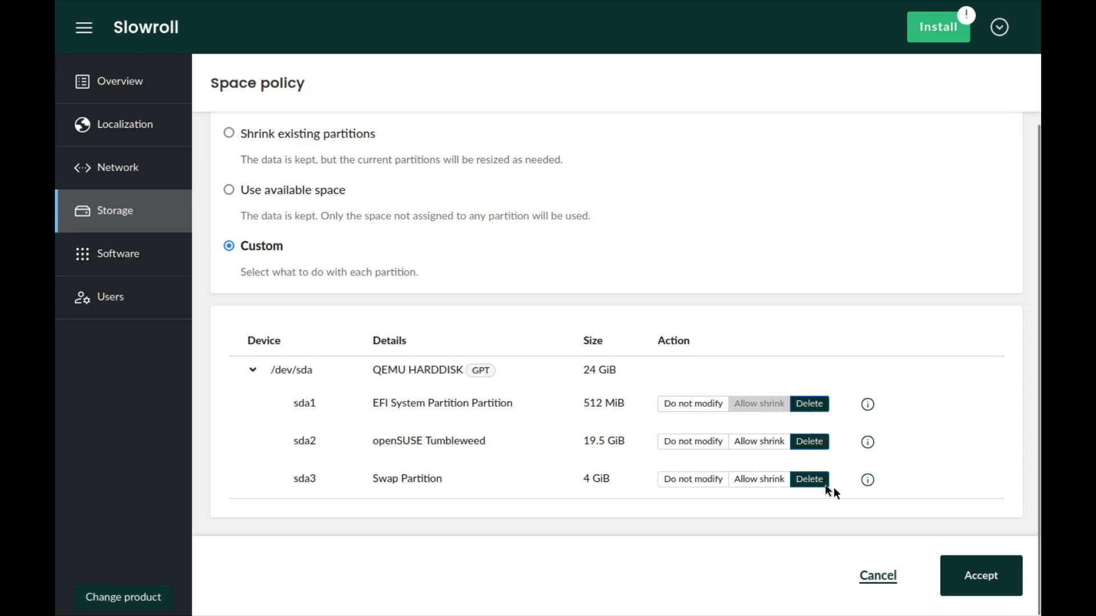
{"action": "left_click", "coordinate": [992, 575]}
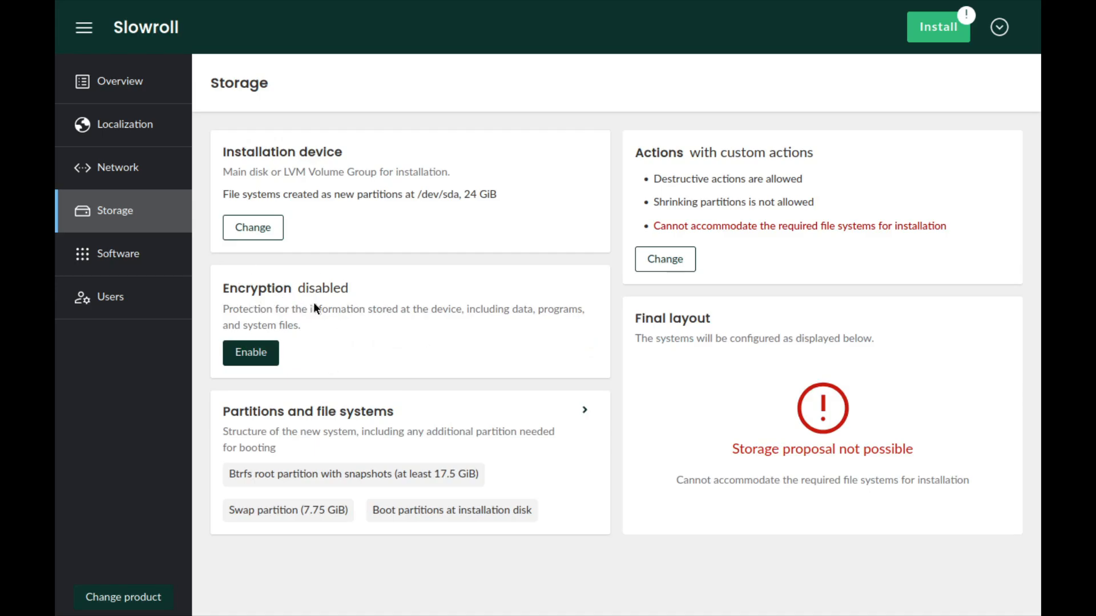
- Examine the partitions on /dev/sda and the advanced storage techs, keeping the existing disk as the installation device
{"action": "left_click", "coordinate": [269, 231]}
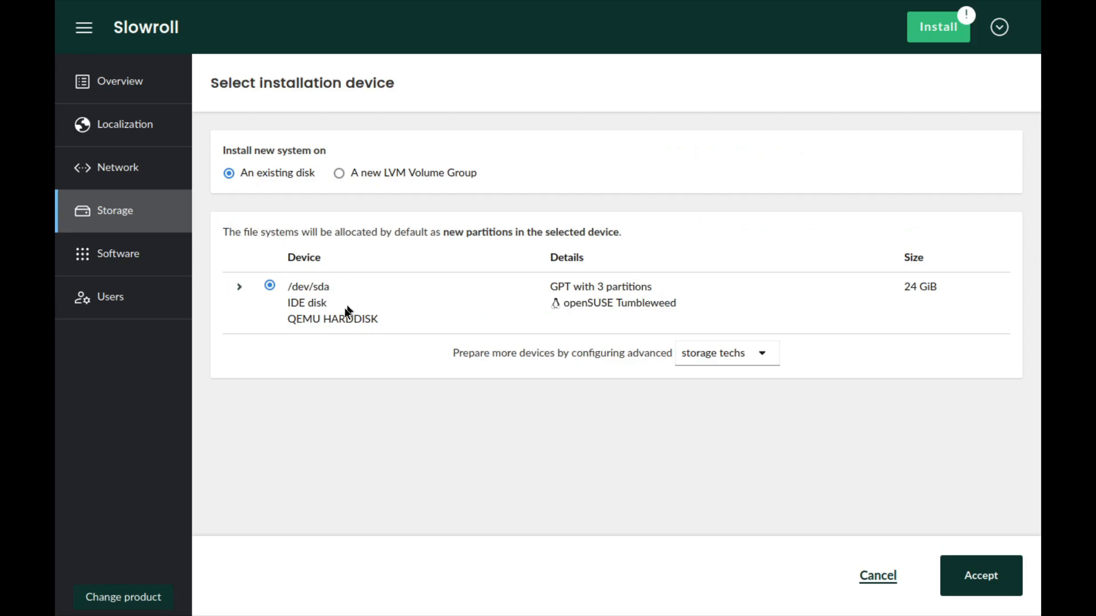
{"action": "left_click", "coordinate": [239, 289]}
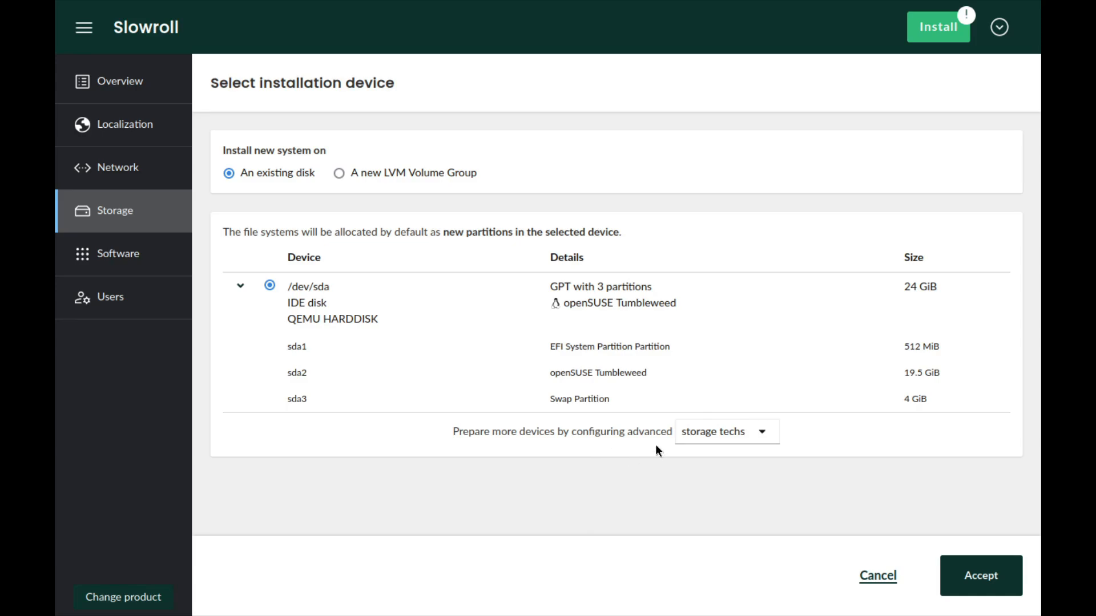
{"action": "left_click", "coordinate": [764, 440]}
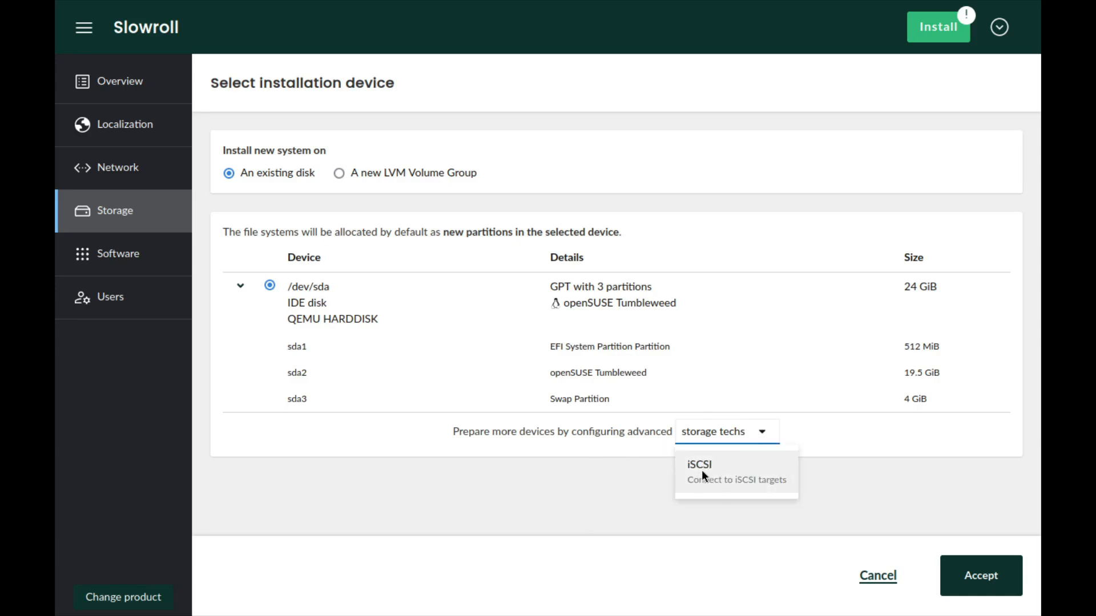
{"action": "left_click", "coordinate": [591, 474]}
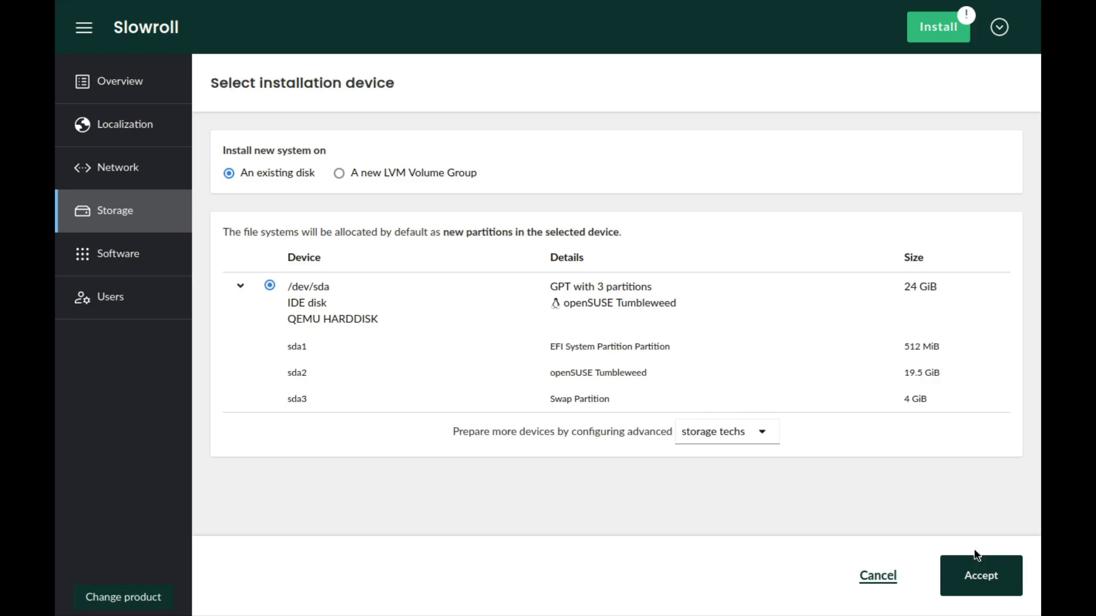
{"action": "left_click", "coordinate": [988, 583]}
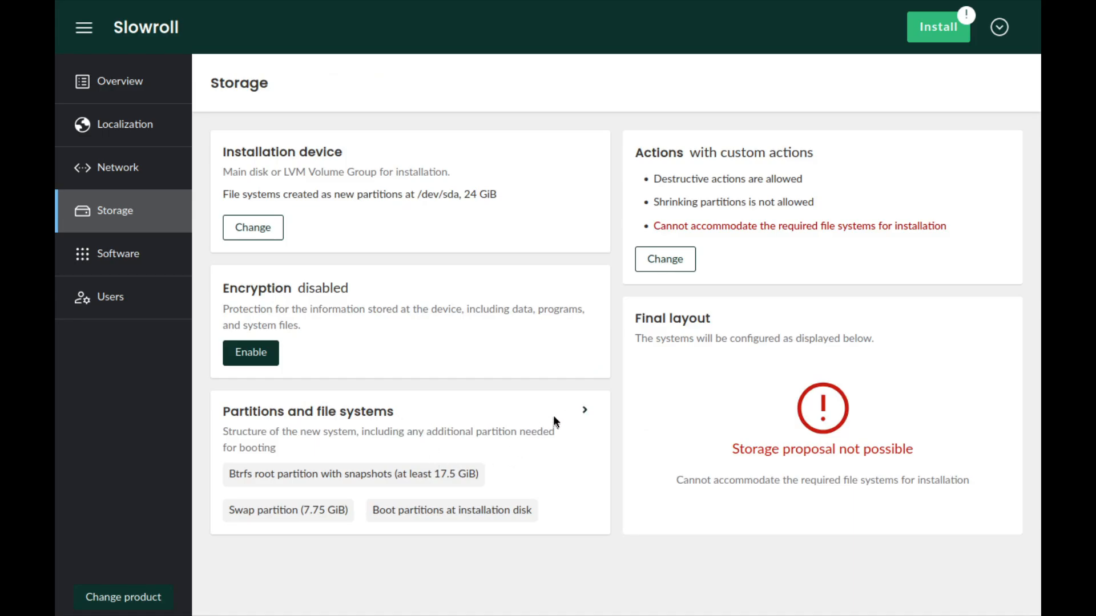
- Try the Select a disk and Do not configure boot options, then return to Automatic and accept
{"action": "left_click", "coordinate": [583, 415]}
{"action": "scroll", "coordinate": [523, 428], "scroll_direction": "down", "scroll_amount": 4}
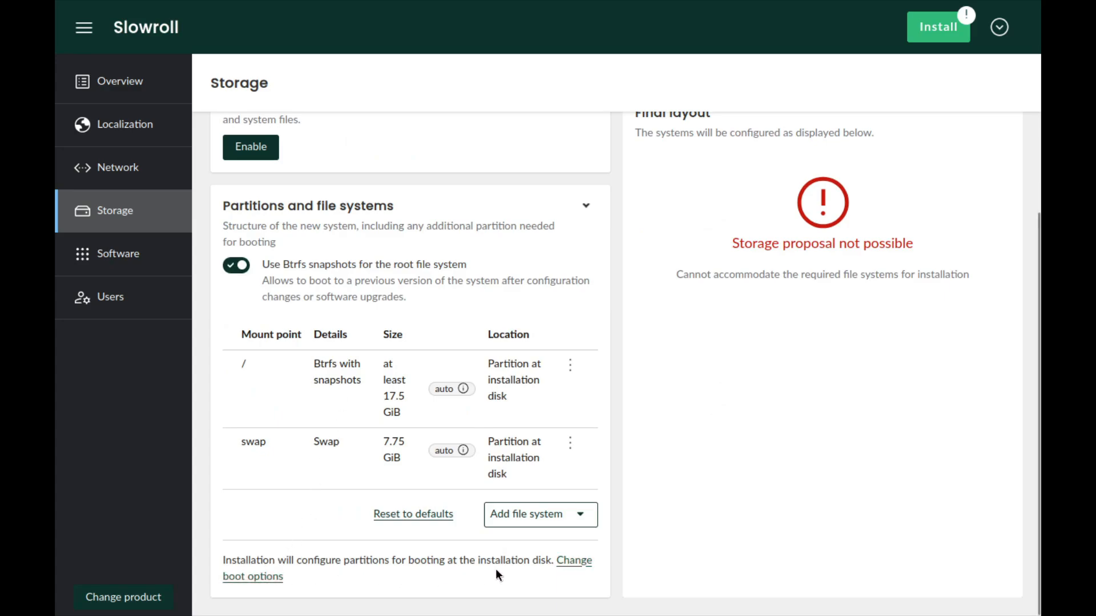
{"action": "left_click", "coordinate": [570, 561]}
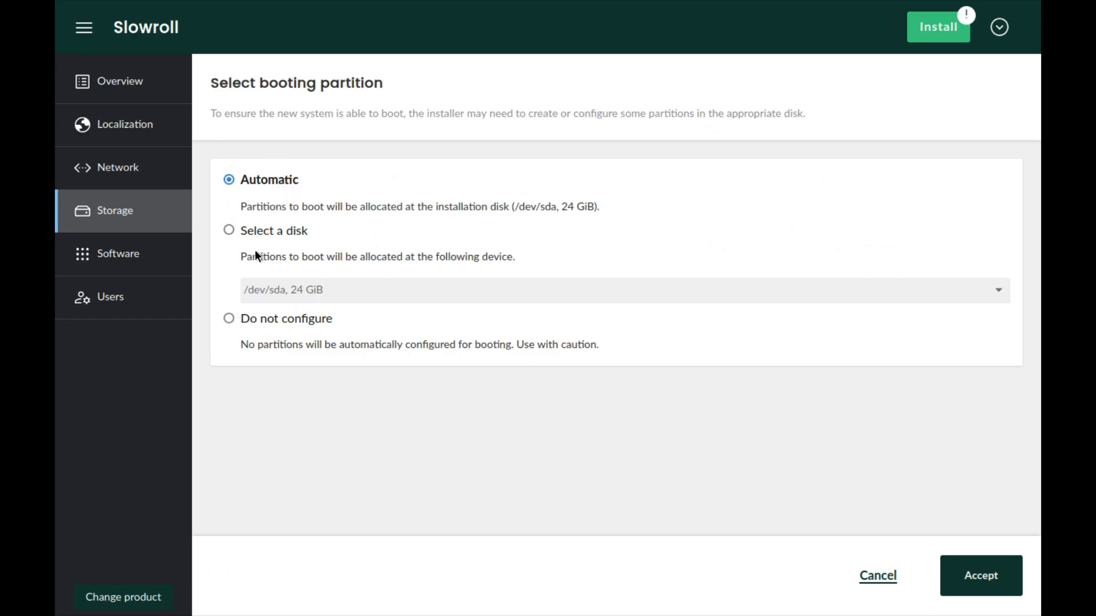
{"action": "left_click", "coordinate": [230, 233]}
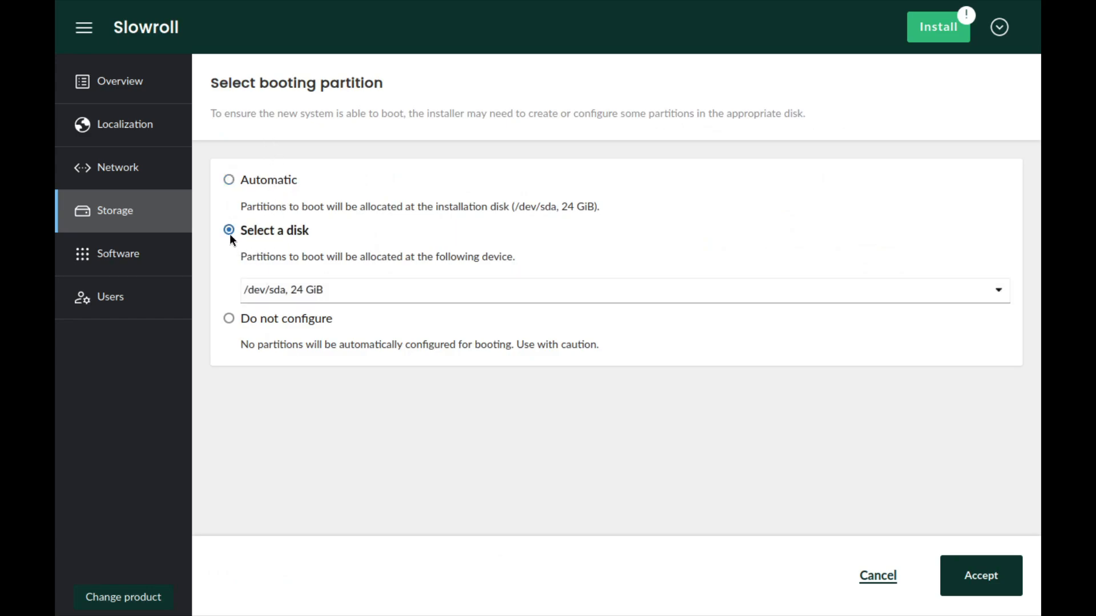
{"action": "left_click", "coordinate": [229, 318]}
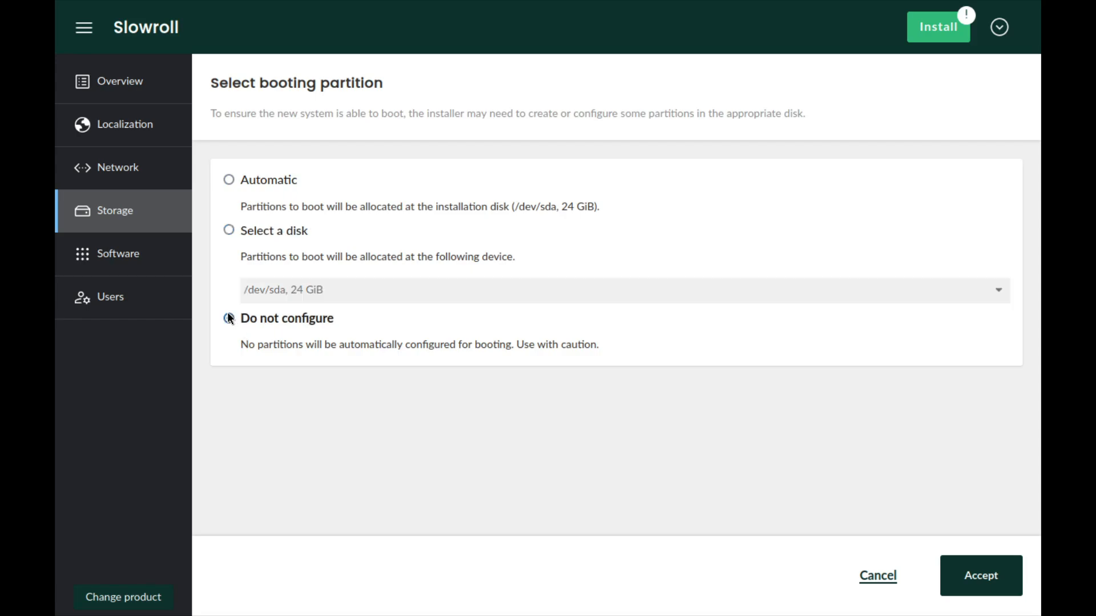
{"action": "left_click", "coordinate": [247, 180]}
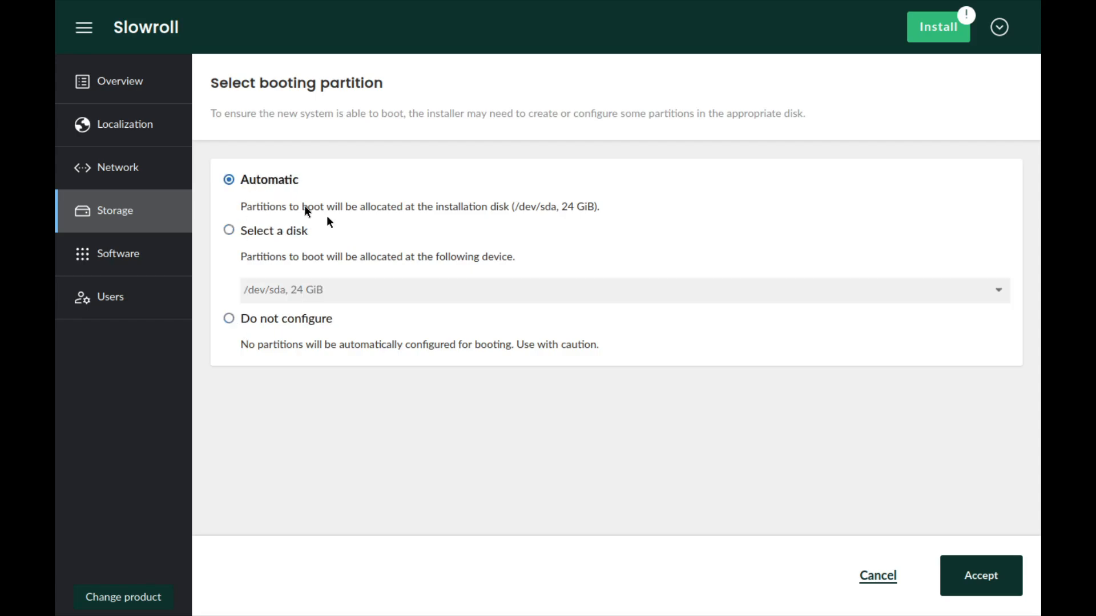
{"action": "left_click", "coordinate": [991, 580]}
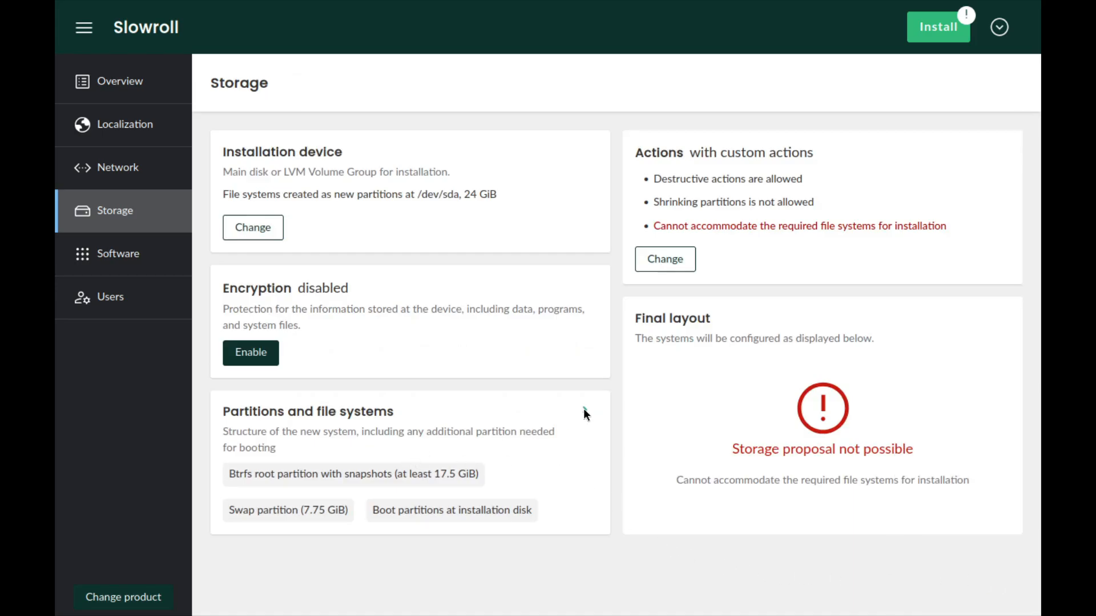
- Edit the swap file system to use a fixed size of 4096 MiB and accept the change
{"action": "left_click", "coordinate": [583, 409]}
{"action": "scroll", "coordinate": [448, 321], "scroll_direction": "down", "scroll_amount": 3}
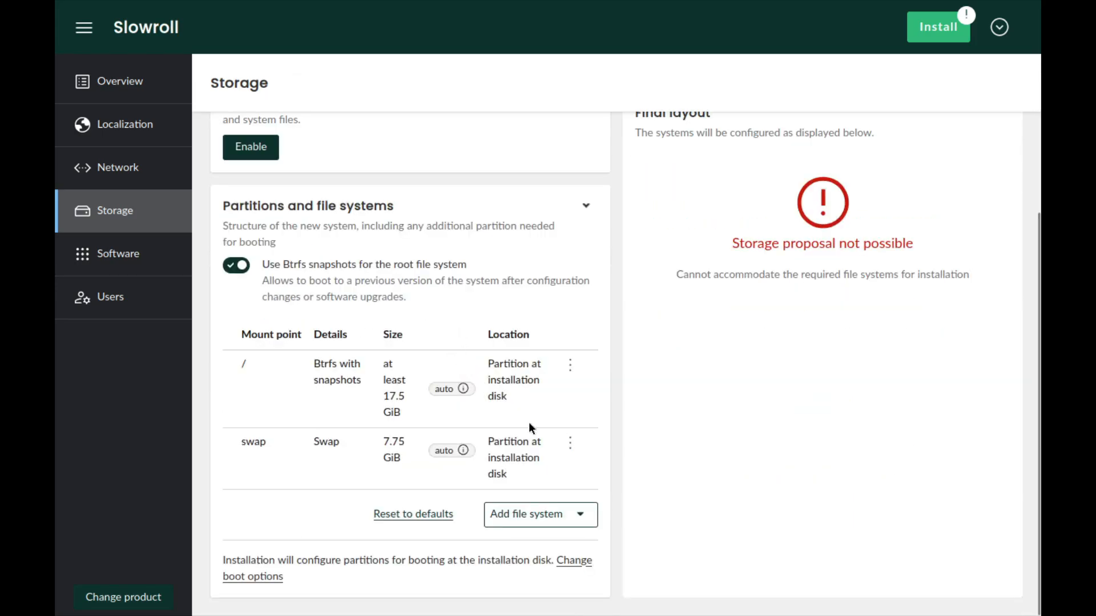
{"action": "left_click", "coordinate": [571, 367]}
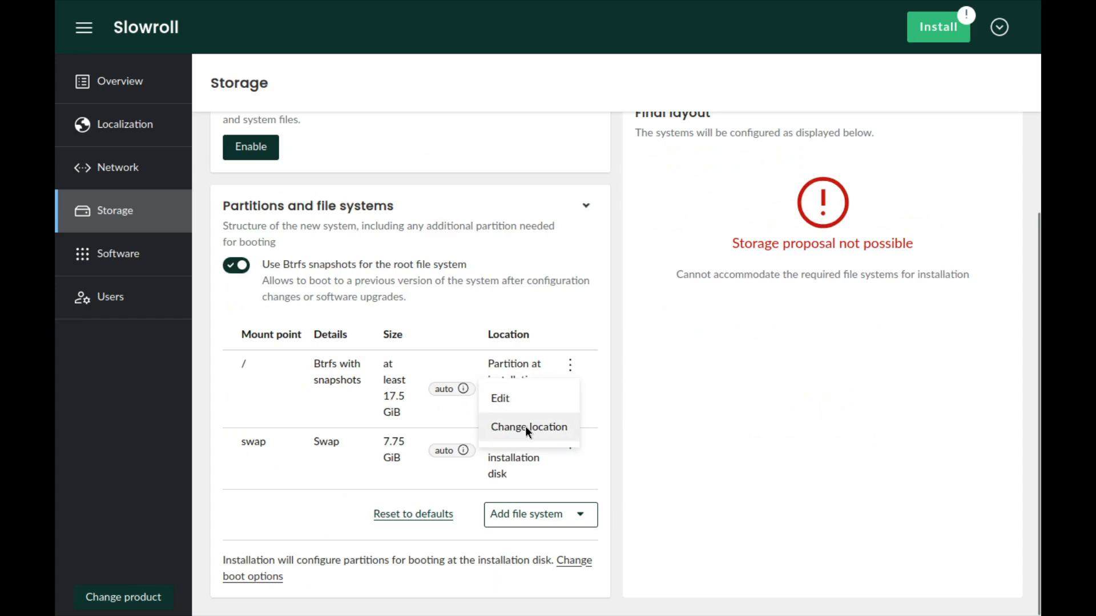
{"action": "left_click", "coordinate": [454, 478]}
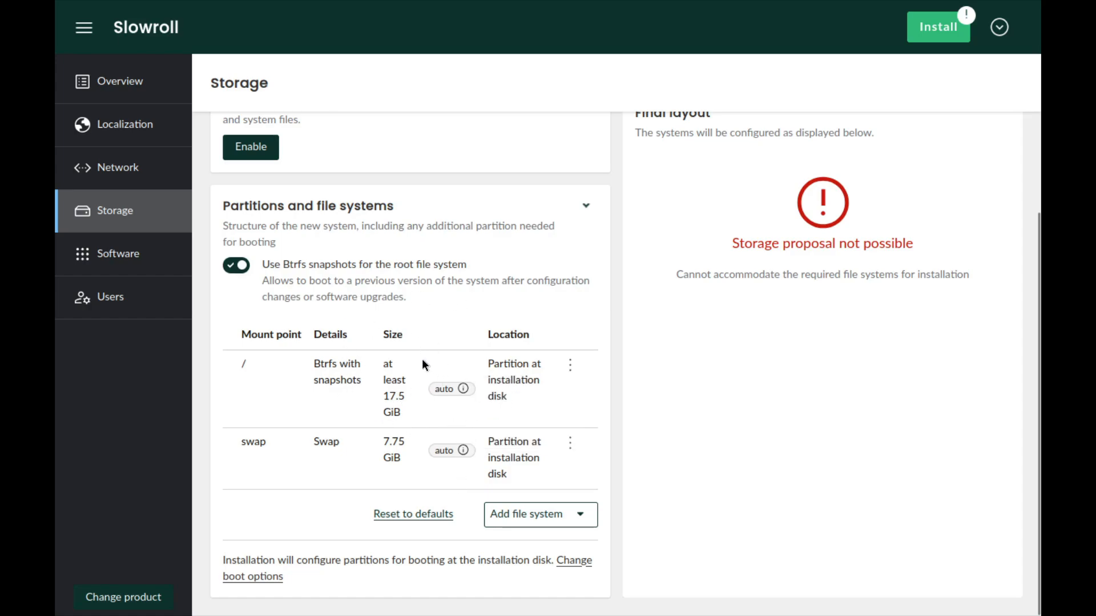
{"action": "left_click", "coordinate": [569, 444]}
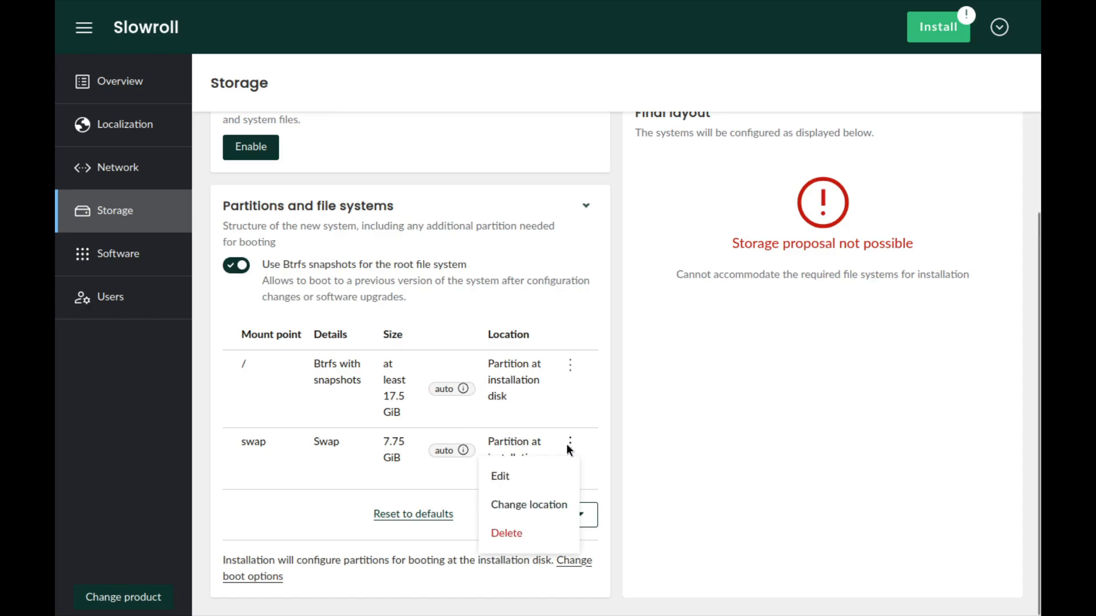
{"action": "left_click", "coordinate": [507, 477]}
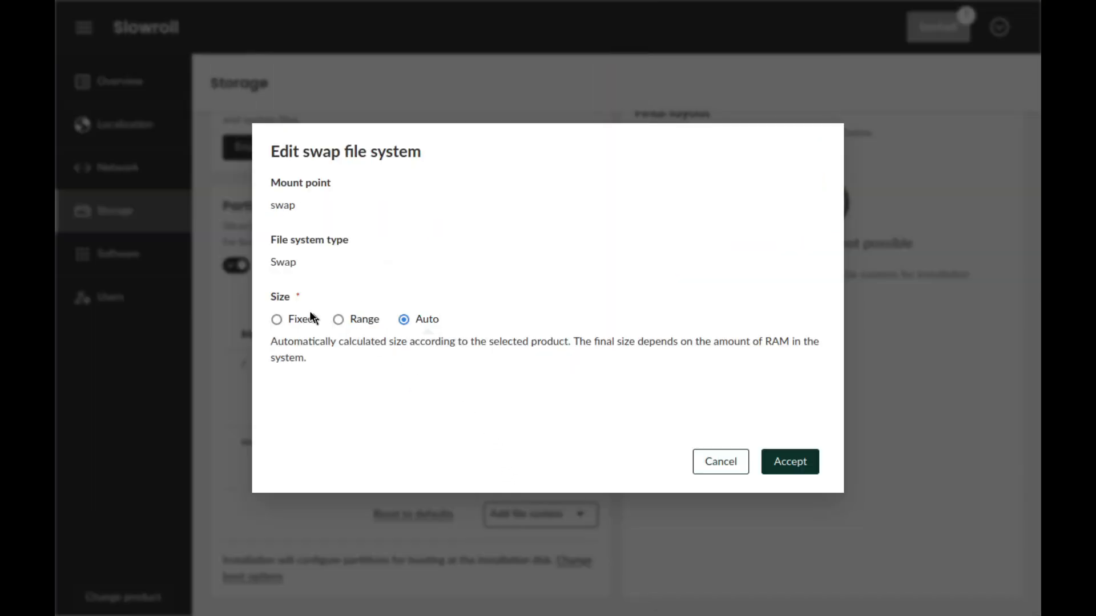
{"action": "left_click", "coordinate": [276, 320]}
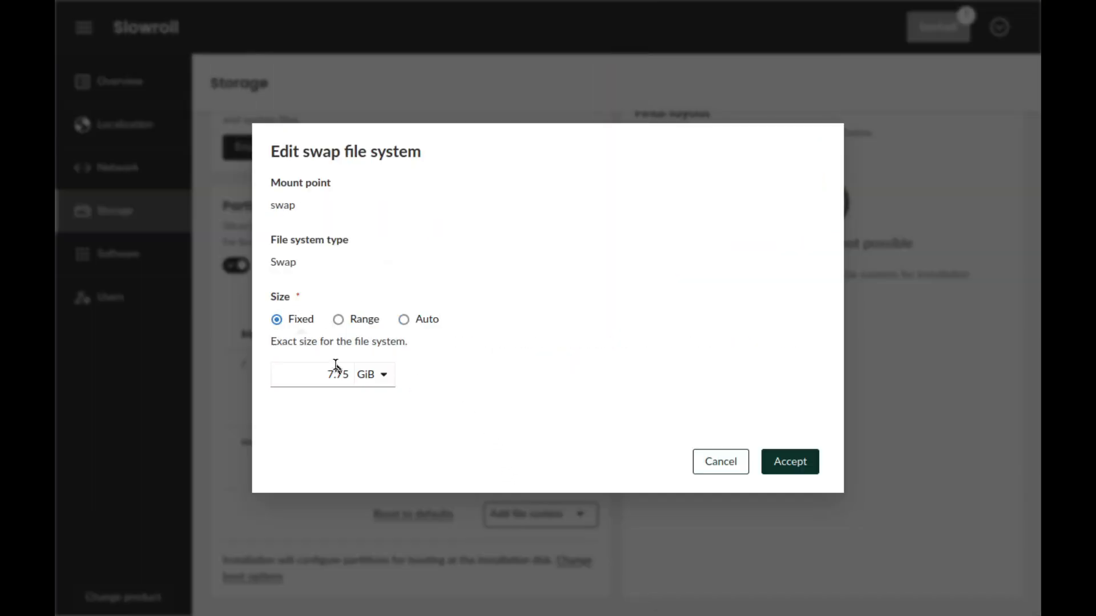
{"action": "left_click", "coordinate": [377, 372]}
{"action": "left_click", "coordinate": [374, 424]}
{"action": "double_click", "coordinate": [336, 381]}
{"action": "type", "text": "4096"}
{"action": "left_click", "coordinate": [795, 460]}
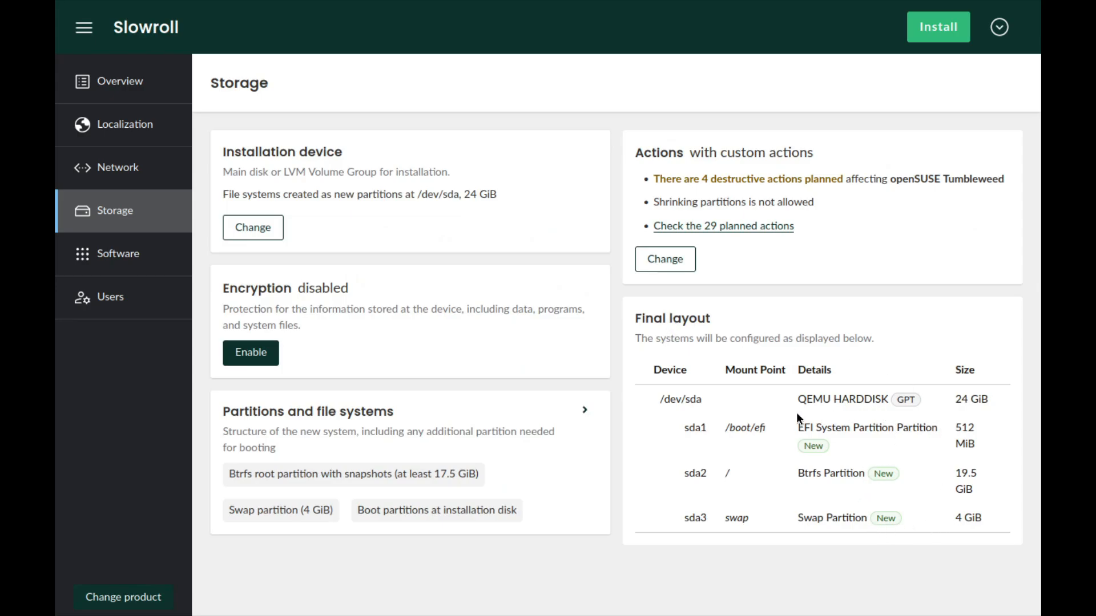
- Add the KDE Applications and Plasma Desktop and YaST Server Utilities software patterns, and deselect Office Software
{"action": "left_click", "coordinate": [136, 266]}
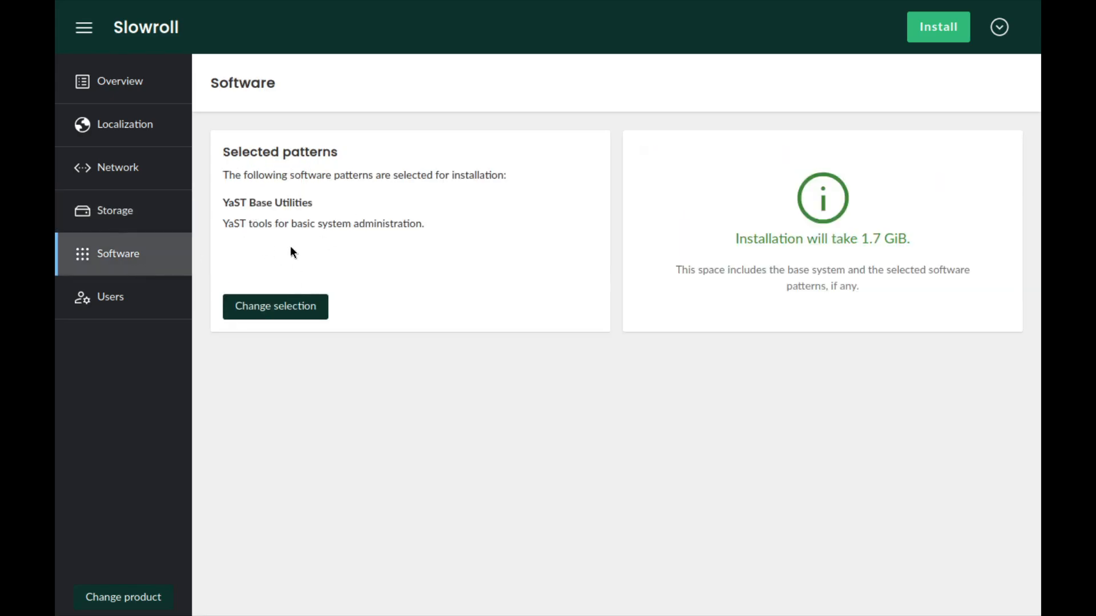
{"action": "left_click", "coordinate": [279, 307]}
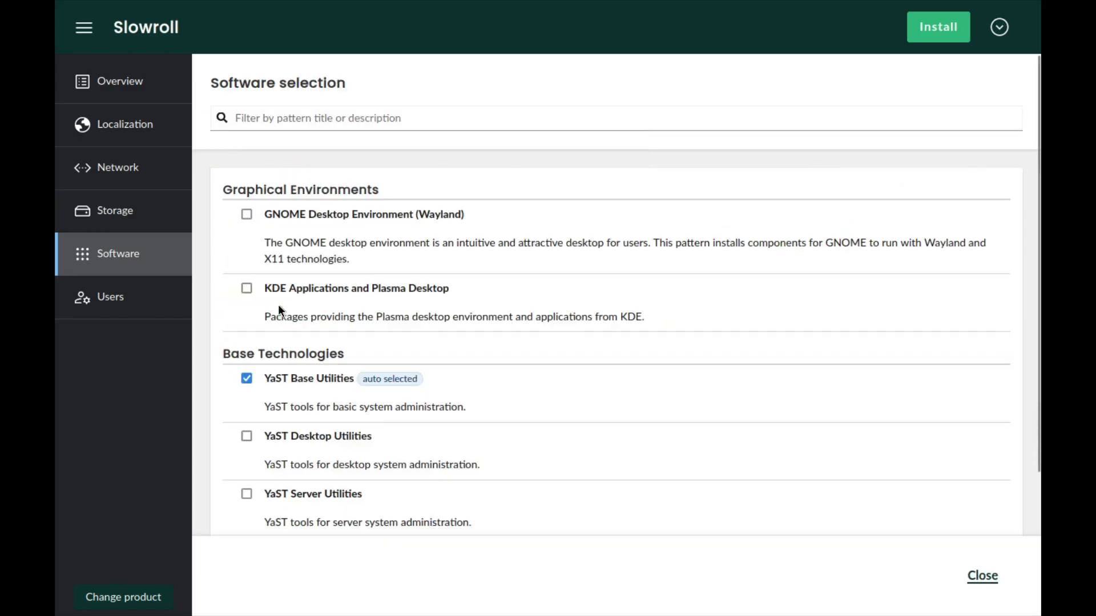
{"action": "left_click", "coordinate": [246, 288]}
{"action": "scroll", "coordinate": [328, 397], "scroll_direction": "down", "scroll_amount": 2}
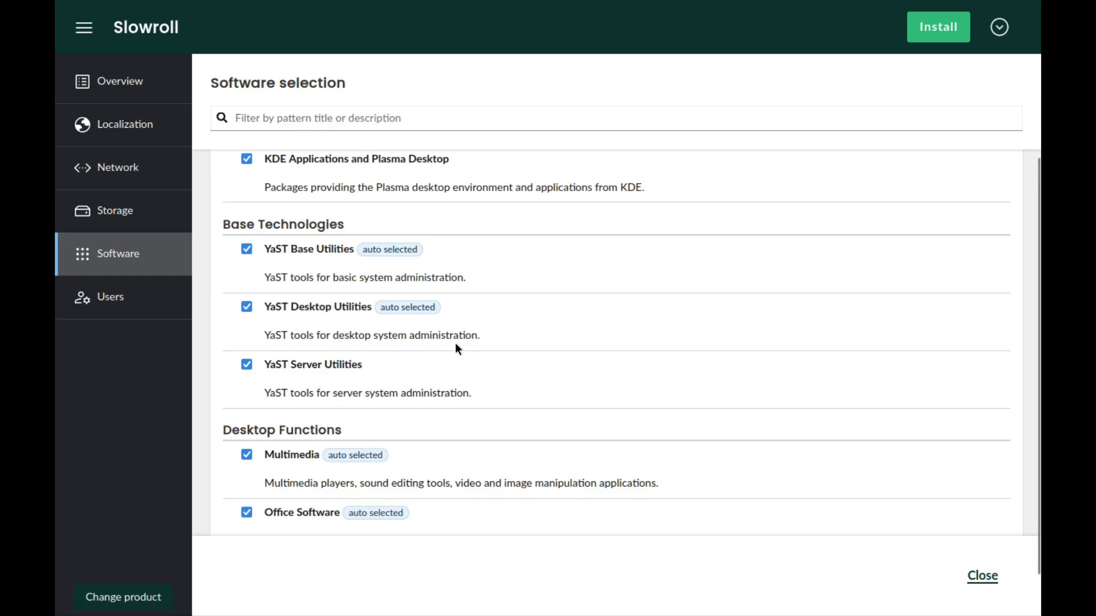
{"action": "scroll", "coordinate": [464, 338], "scroll_direction": "down", "scroll_amount": 1}
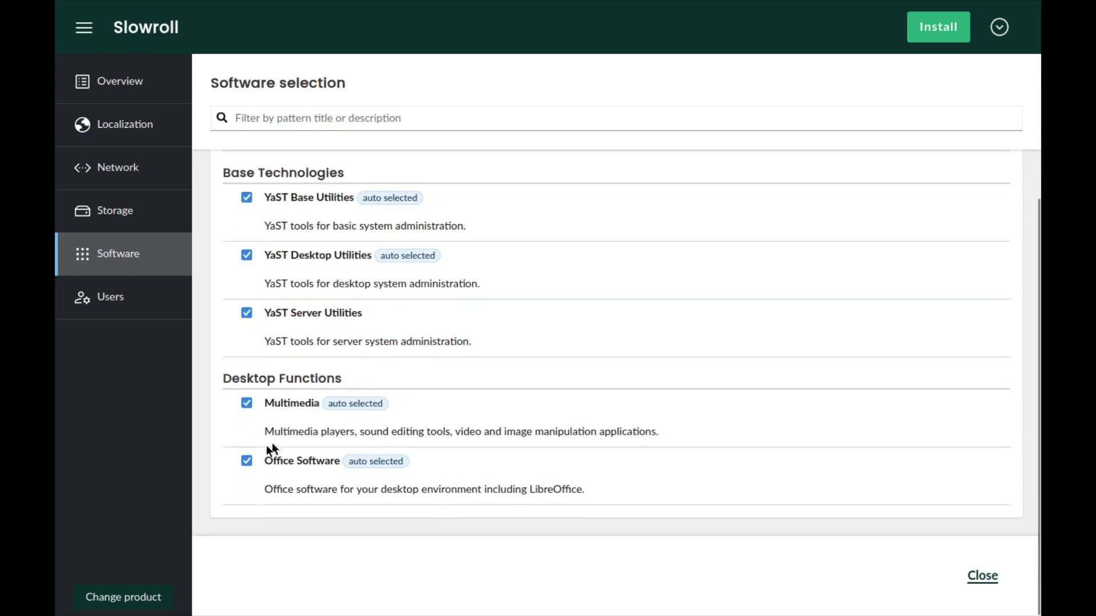
{"action": "left_click", "coordinate": [243, 464]}
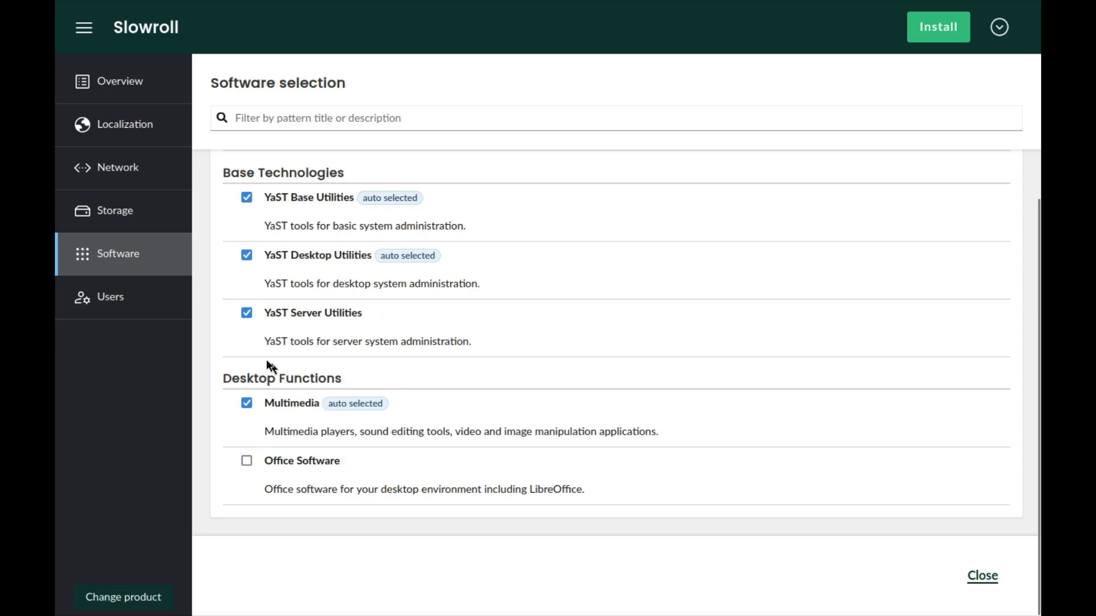
- Define the first user with penguin as both the full name and the username
{"action": "left_click", "coordinate": [138, 299]}
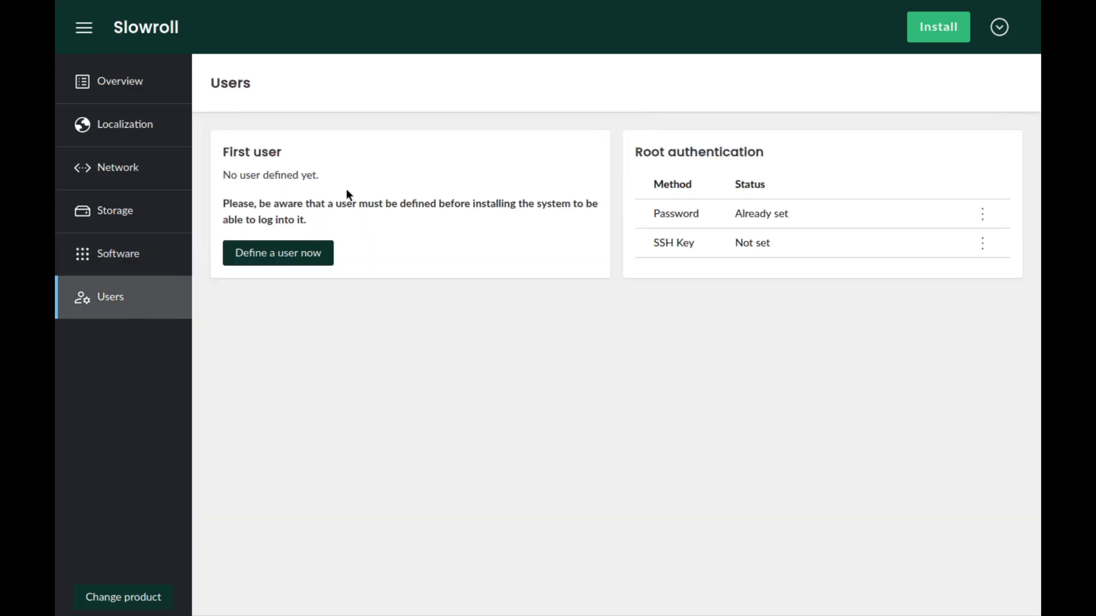
{"action": "left_click", "coordinate": [279, 254]}
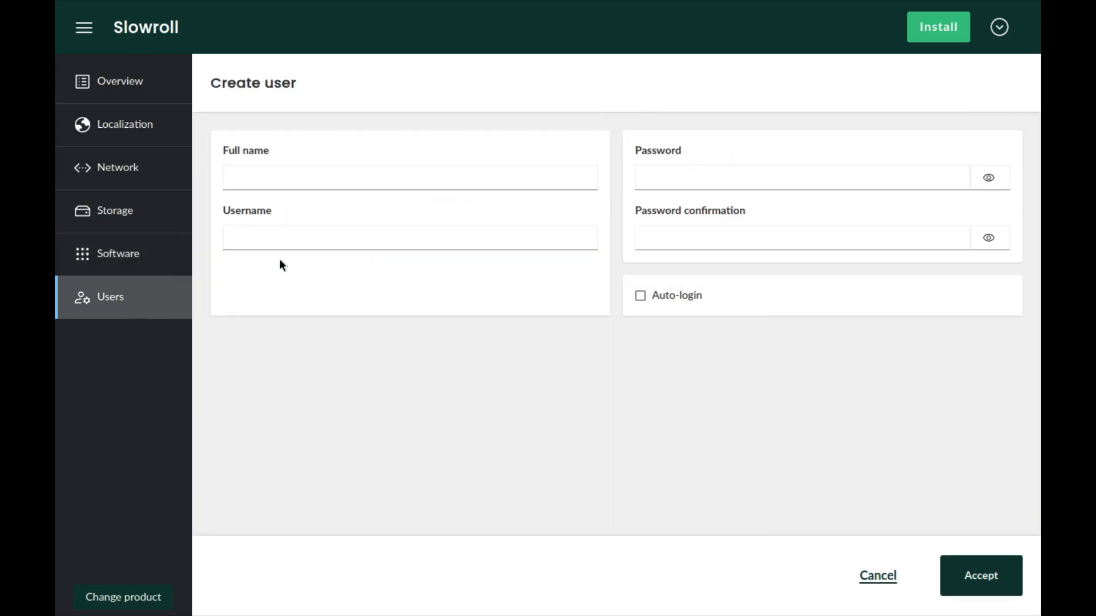
{"action": "left_click", "coordinate": [319, 177]}
{"action": "type", "text": "pe"}
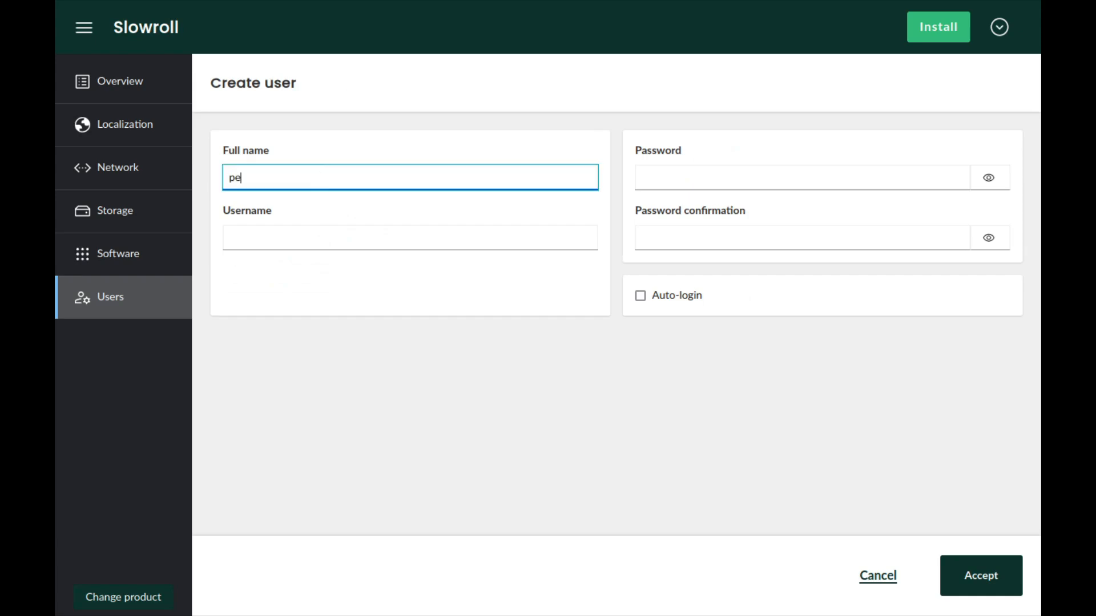
{"action": "type", "text": "nguin"}
{"action": "key", "text": "Tab"}
{"action": "type", "text": "p"}
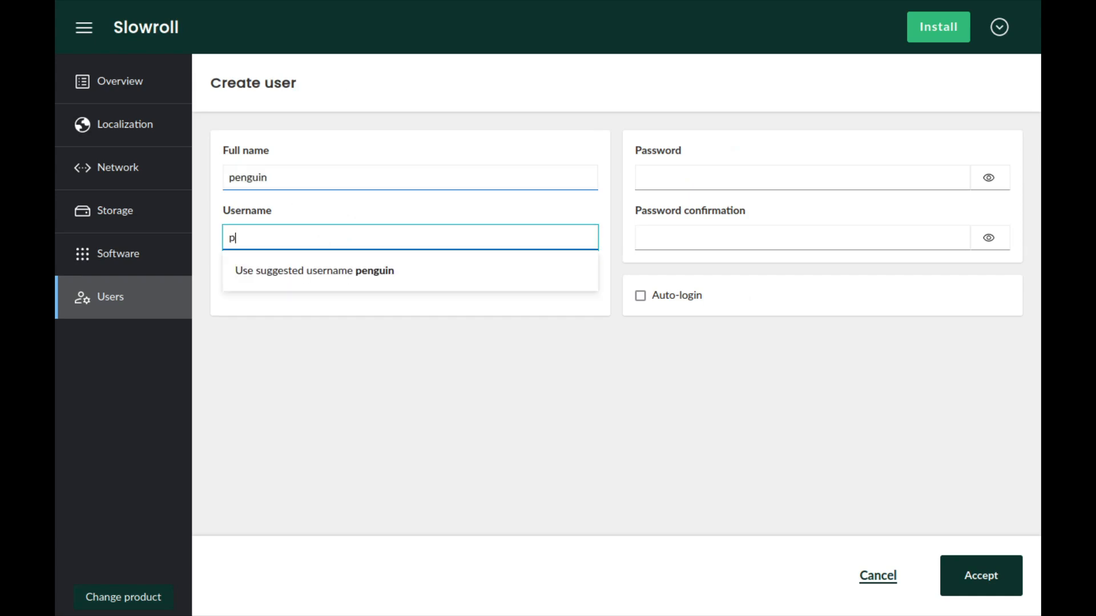
{"action": "type", "text": "enguin"}
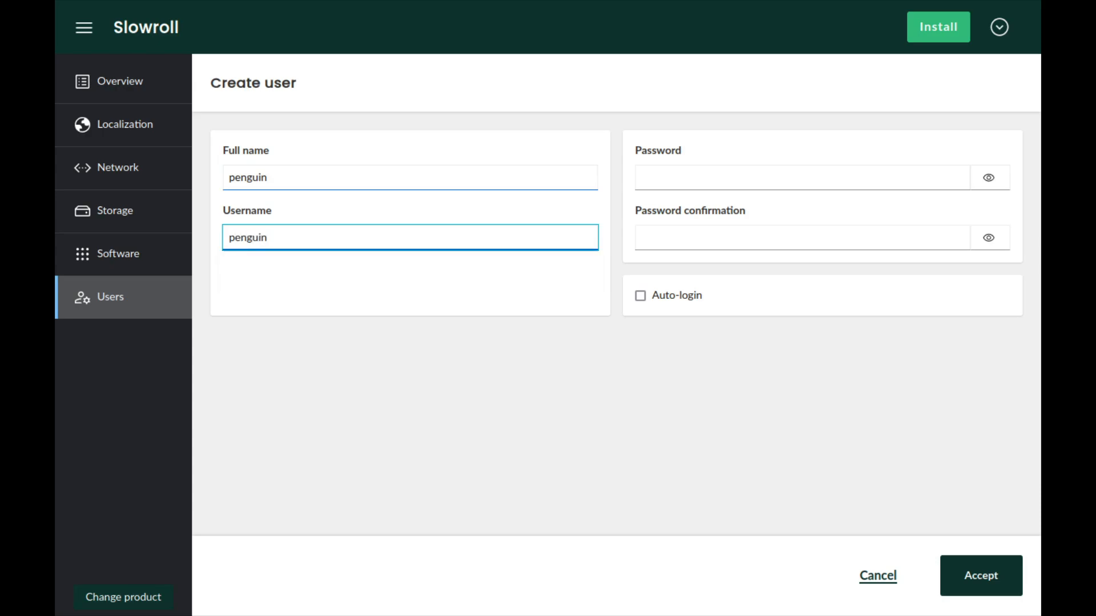
- Enter and confirm the account password for the first user, and accept the new user
{"action": "left_click", "coordinate": [691, 176]}
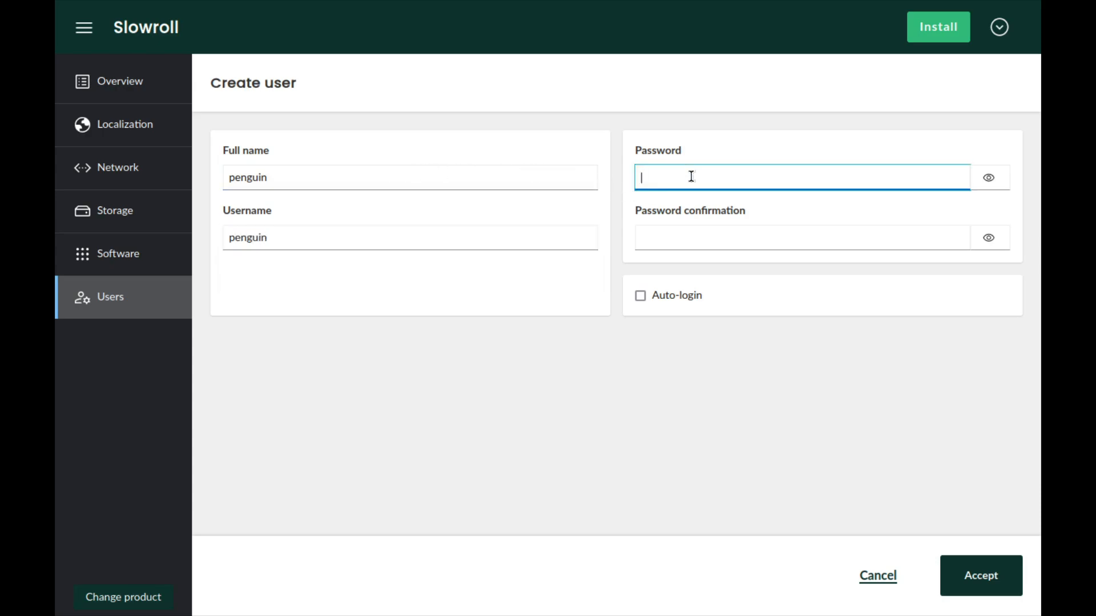
{"action": "key", "text": "Tab"}
{"action": "key", "text": "Tab"}
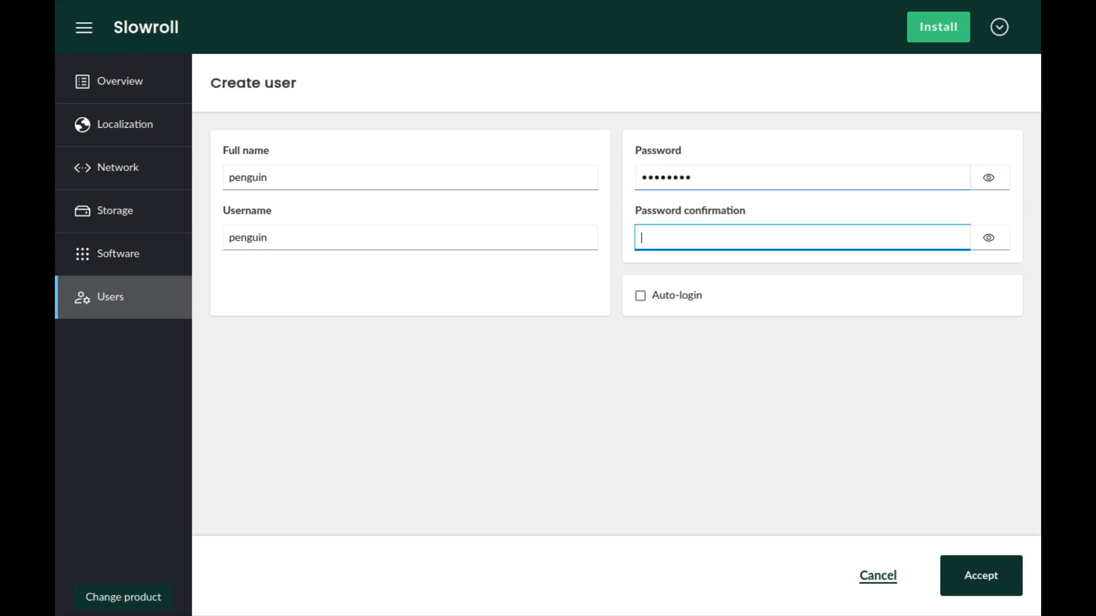
{"action": "left_click", "coordinate": [991, 575]}
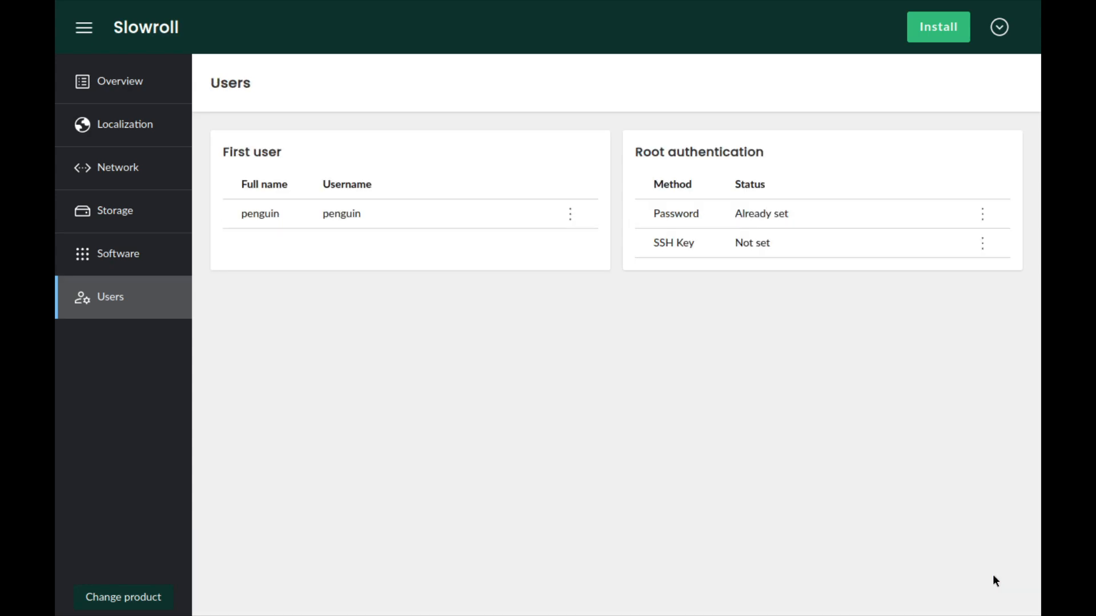
- Review the overview, localization, network, storage, software and users settings, and start the installation
{"action": "left_click", "coordinate": [143, 79]}
{"action": "left_click", "coordinate": [136, 132]}
{"action": "left_click", "coordinate": [140, 177]}
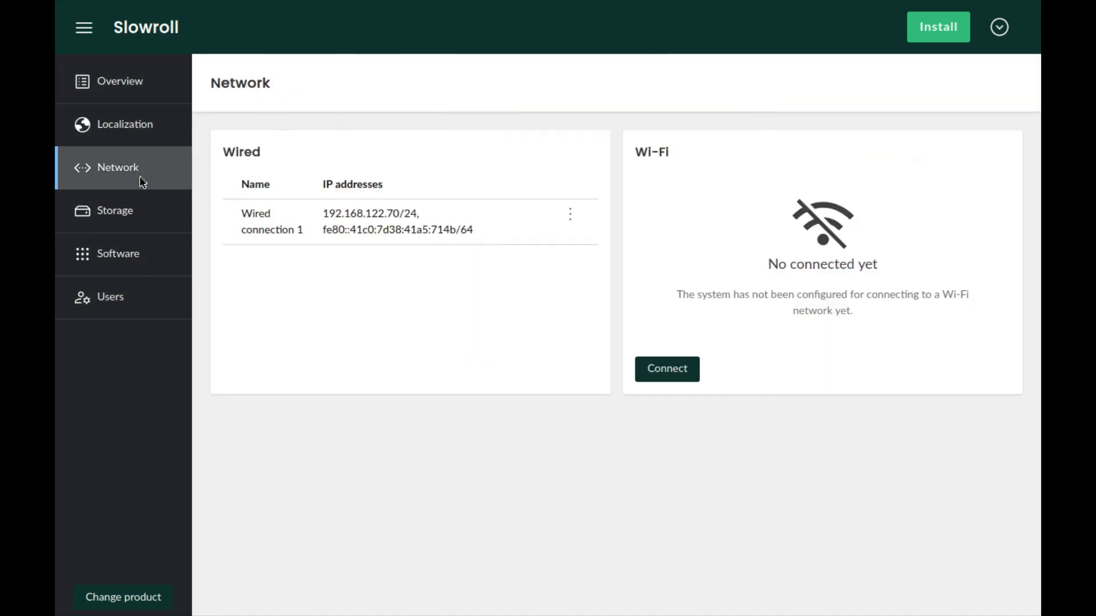
{"action": "left_click", "coordinate": [142, 212]}
{"action": "left_click", "coordinate": [127, 255]}
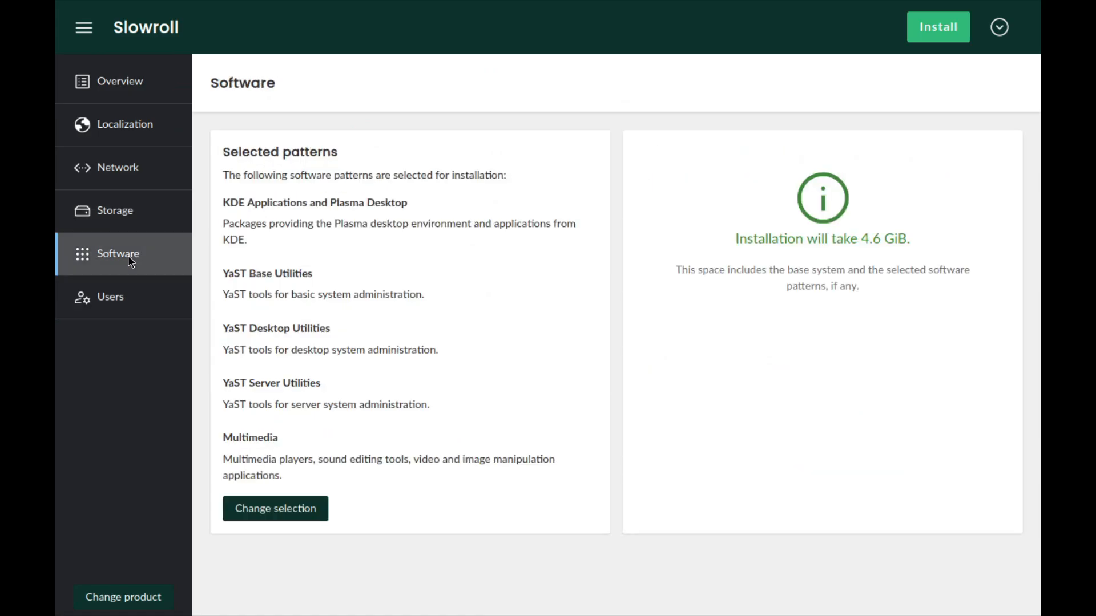
{"action": "left_click", "coordinate": [129, 296]}
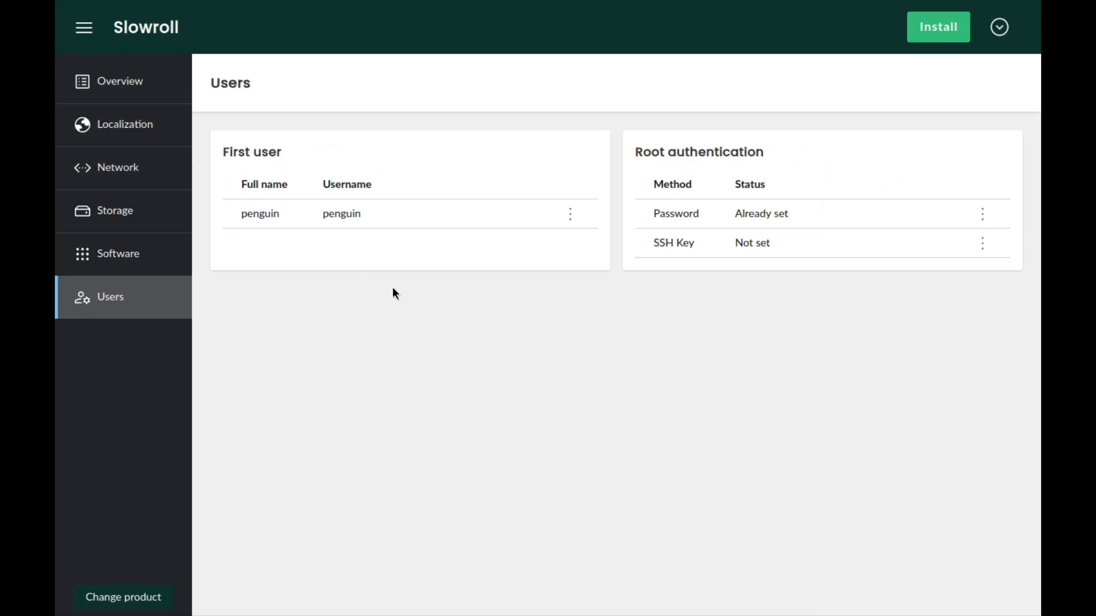
{"action": "left_click", "coordinate": [940, 32]}
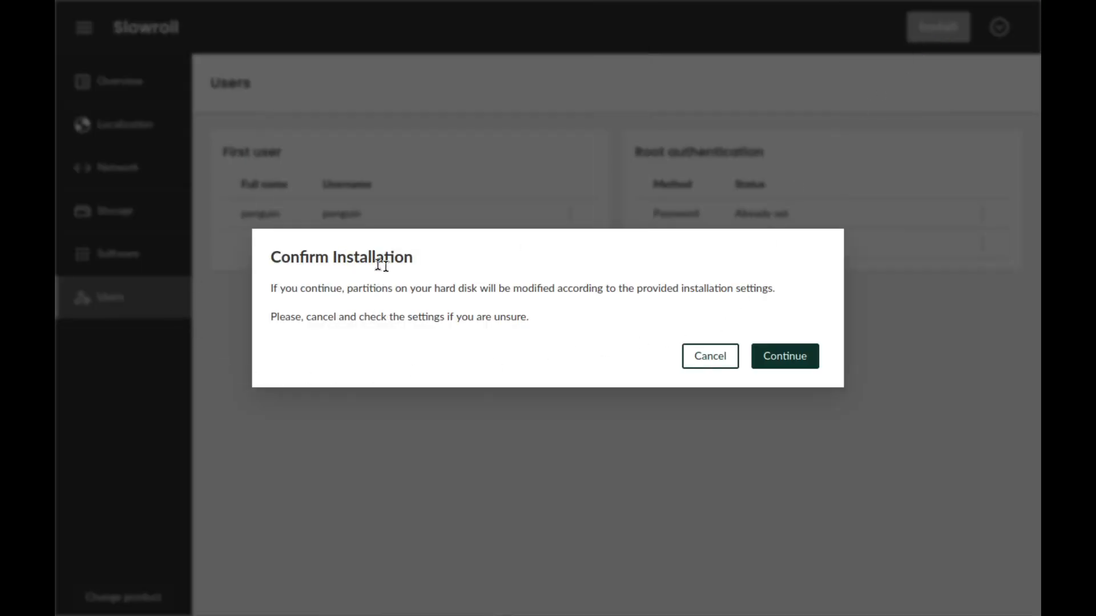
{"action": "left_click", "coordinate": [795, 359]}
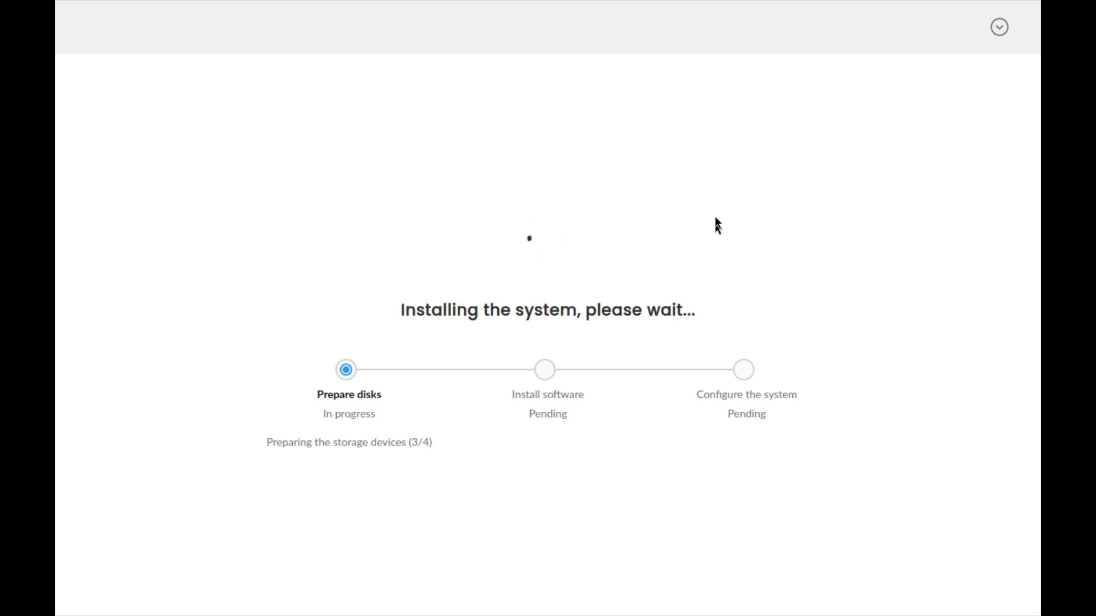
- Take the virtual machine out of full screen and restore its maximized window to a smaller floating size
{"action": "mouse_move", "coordinate": [533, 8]}
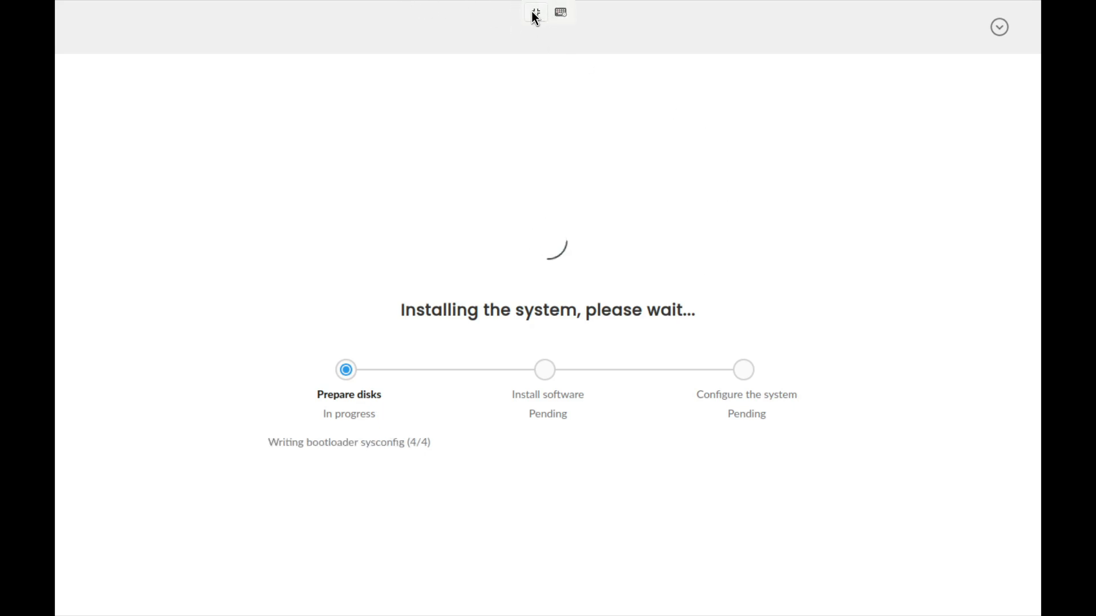
{"action": "left_click", "coordinate": [535, 13]}
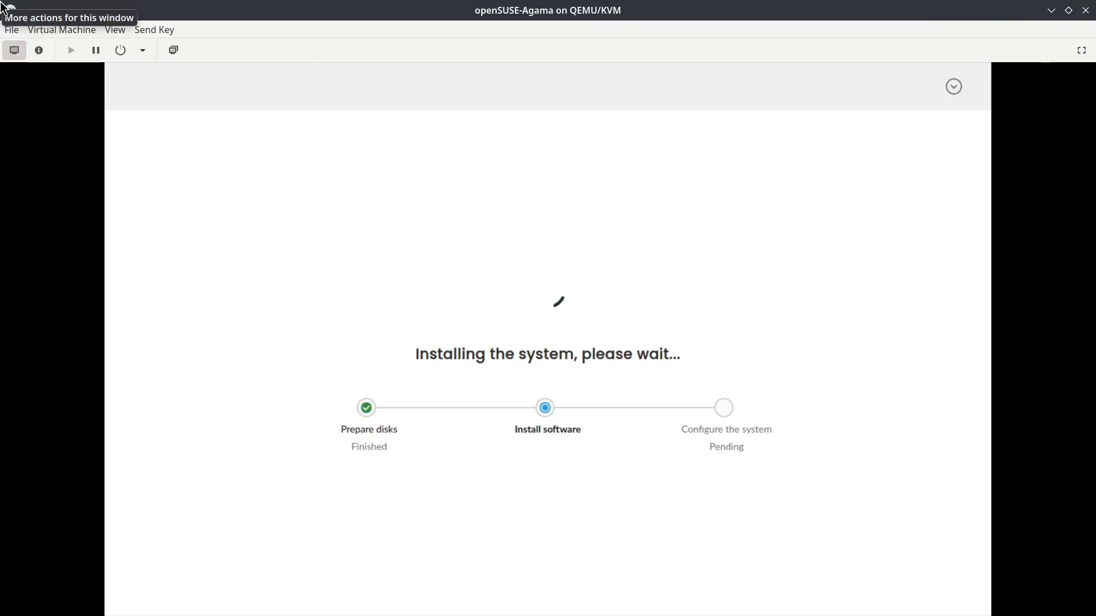
{"action": "double_click", "coordinate": [61, 11]}
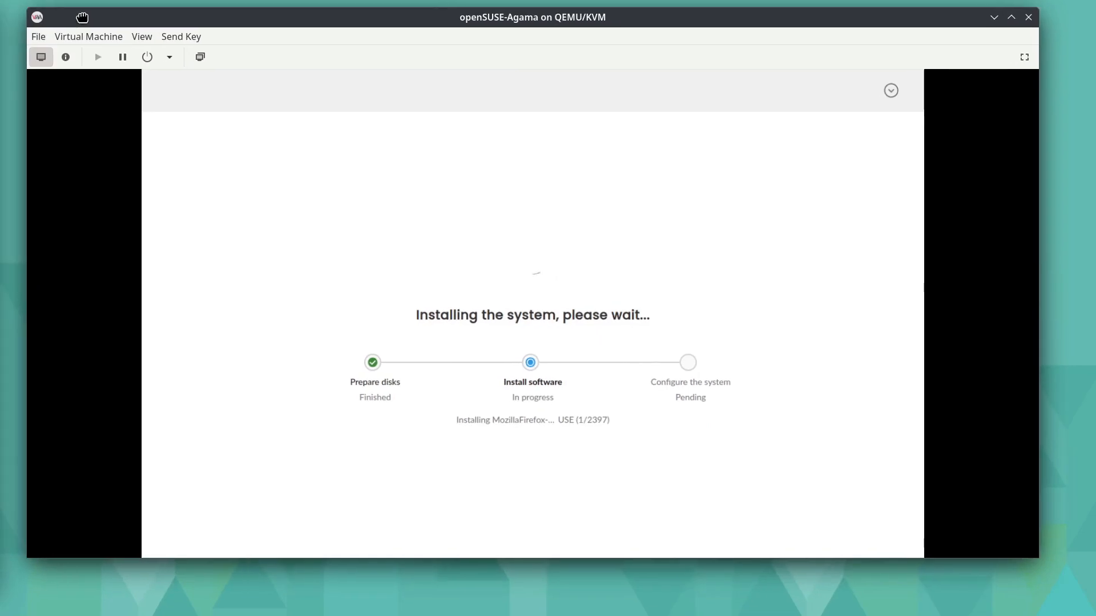
{"action": "left_click_drag", "start_coordinate": [477, 22], "coordinate": [476, 13]}
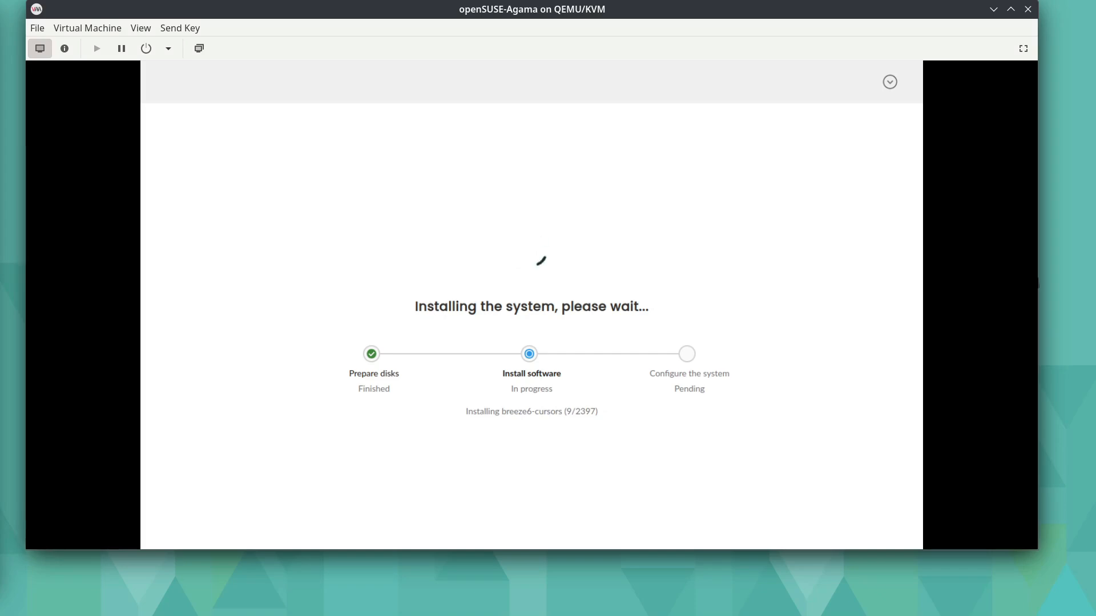
- Switch to the Brave browser, open a blank tab and close the Unattended installation documentation page
{"action": "key", "text": "alt+Tab"}
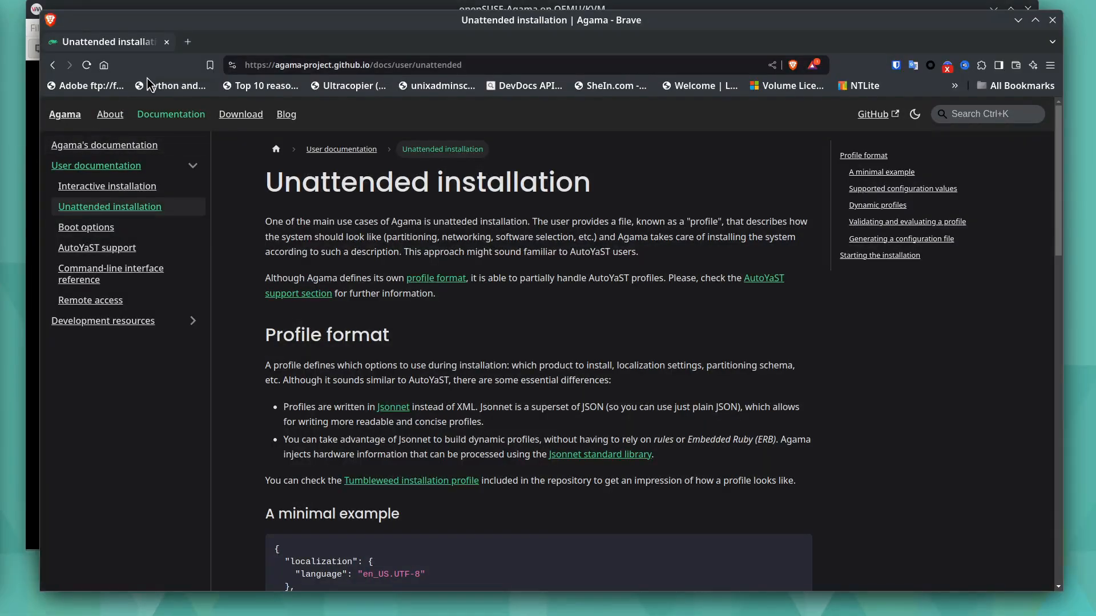
{"action": "left_click", "coordinate": [188, 42]}
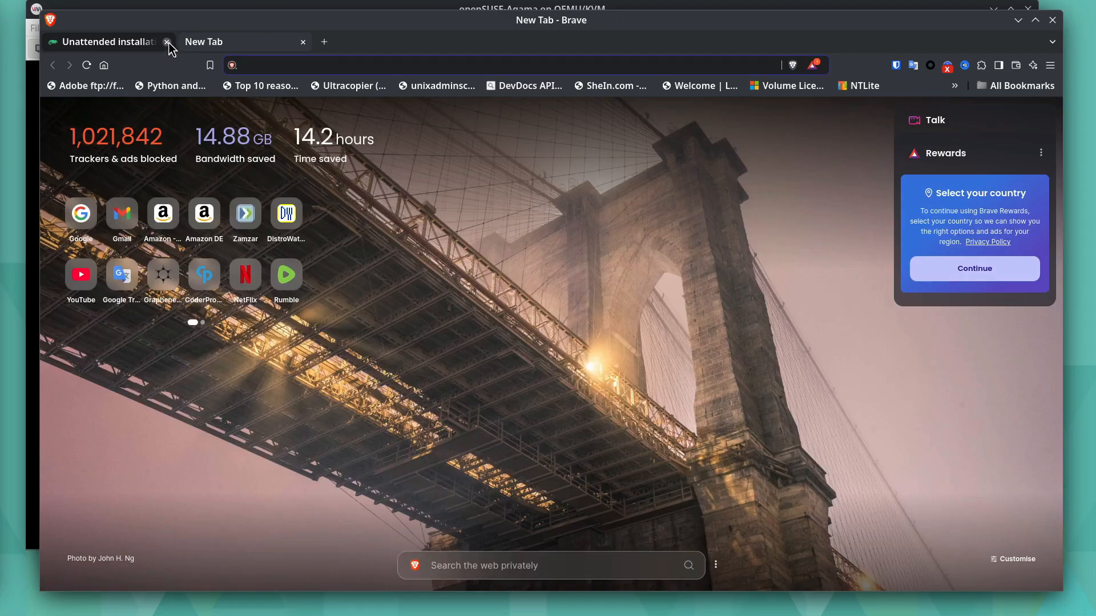
{"action": "left_click", "coordinate": [166, 42]}
- Return to the openSUSE-Agama virtual machine and switch it to its first text console
{"action": "left_click", "coordinate": [24, 83]}
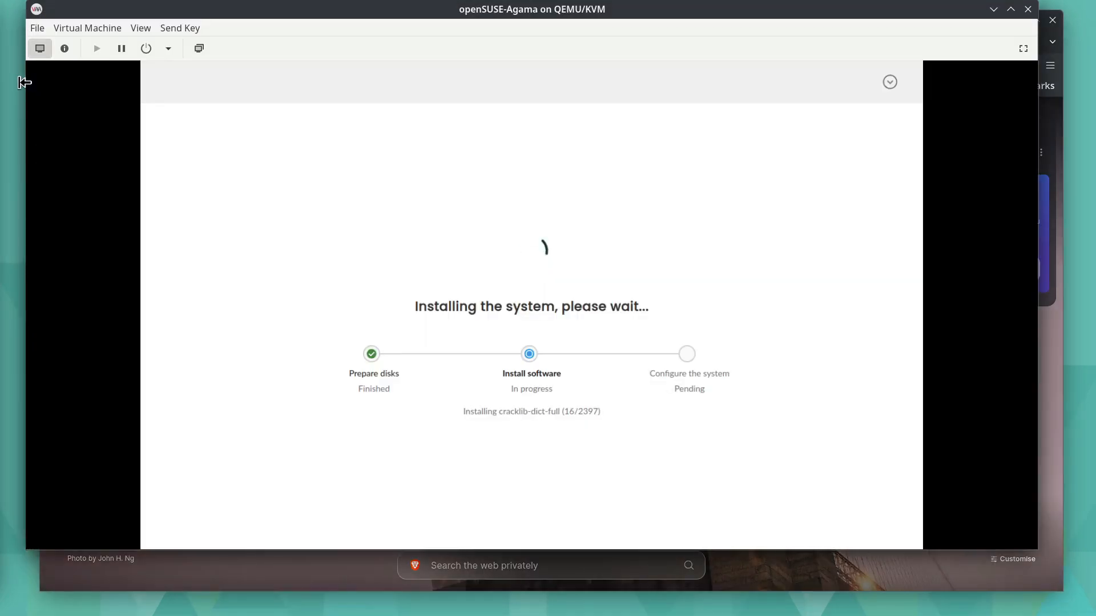
{"action": "left_click", "coordinate": [181, 26]}
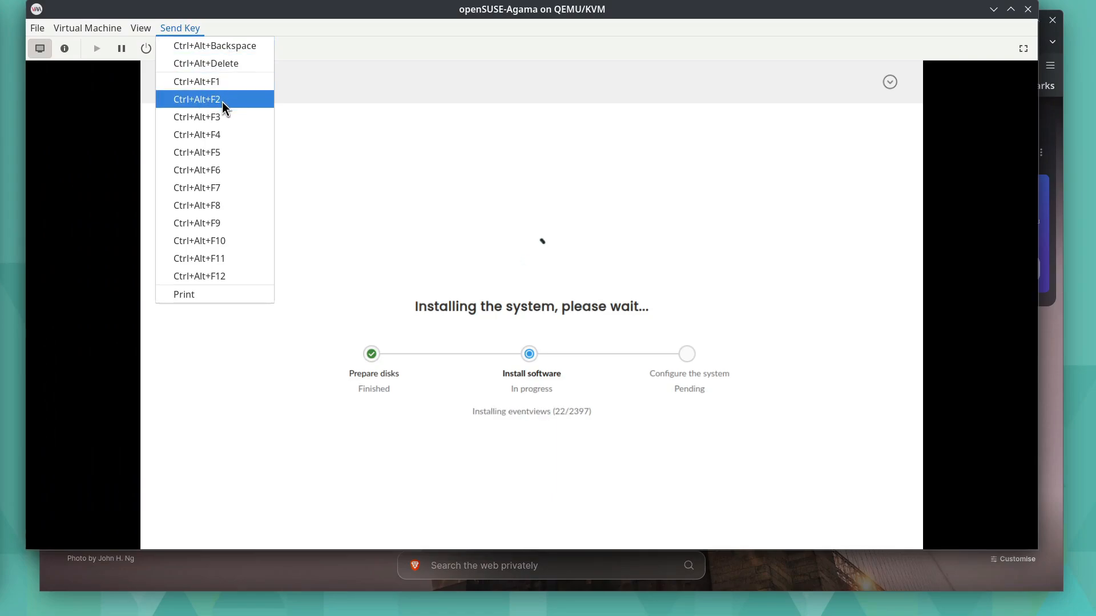
{"action": "left_click", "coordinate": [226, 83]}
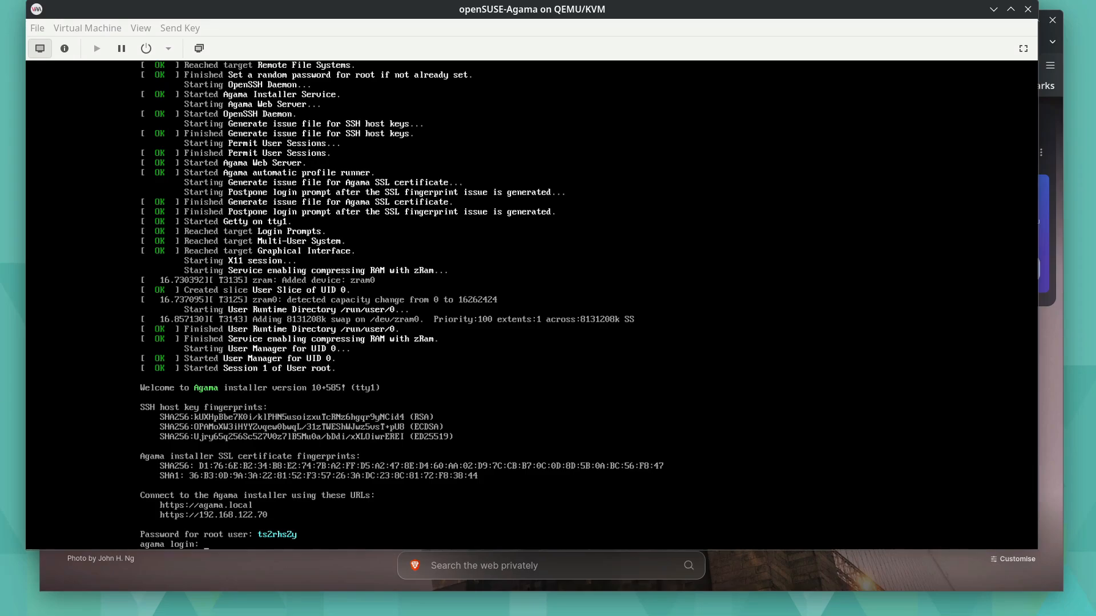
- In Brave, open the Agama web interface at 192.168.122.70 and proceed past the certificate warning
{"action": "left_click", "coordinate": [884, 591]}
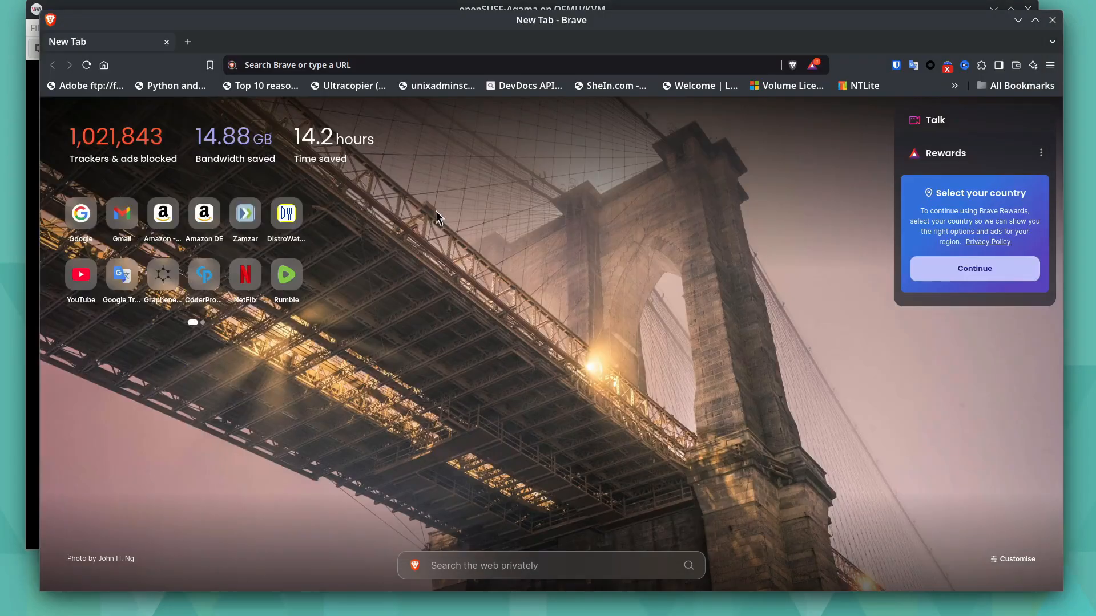
{"action": "left_click", "coordinate": [433, 66]}
{"action": "type", "text": "192"}
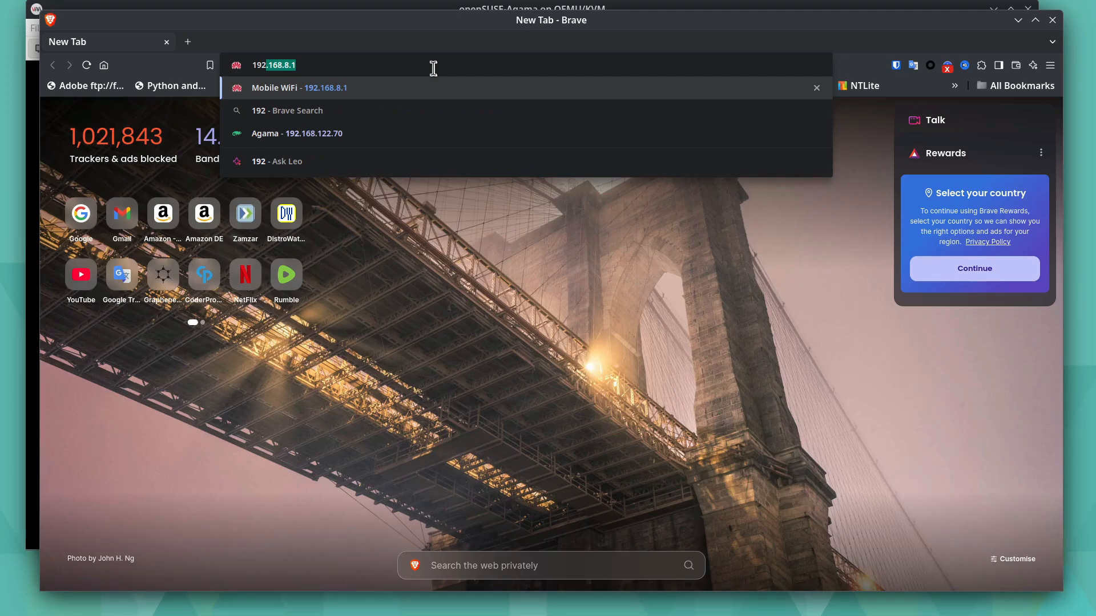
{"action": "type", "text": ".168.1"}
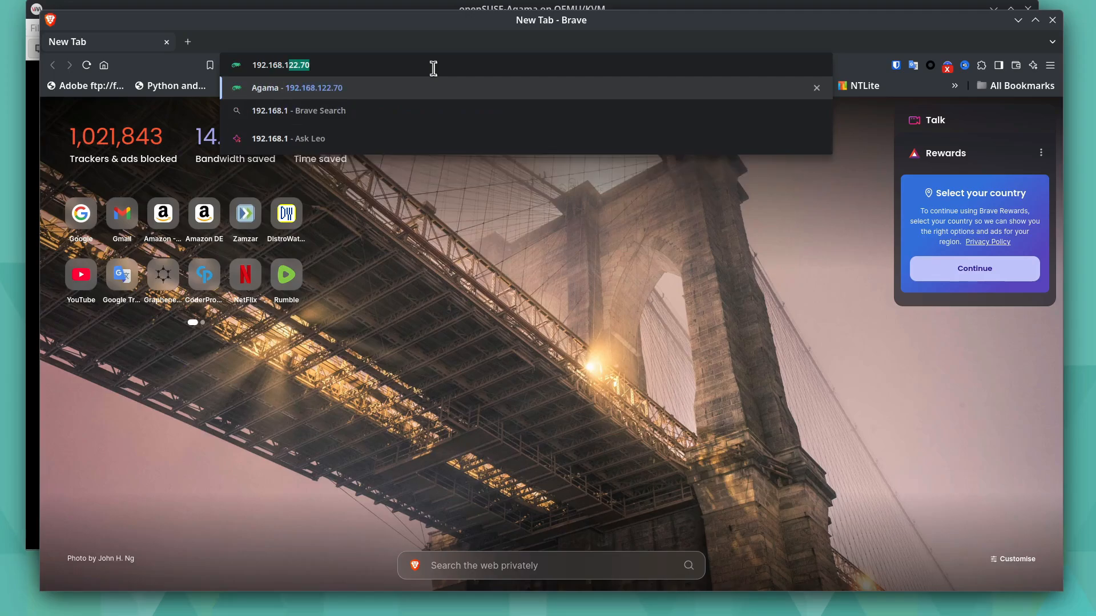
{"action": "type", "text": "22.70"}
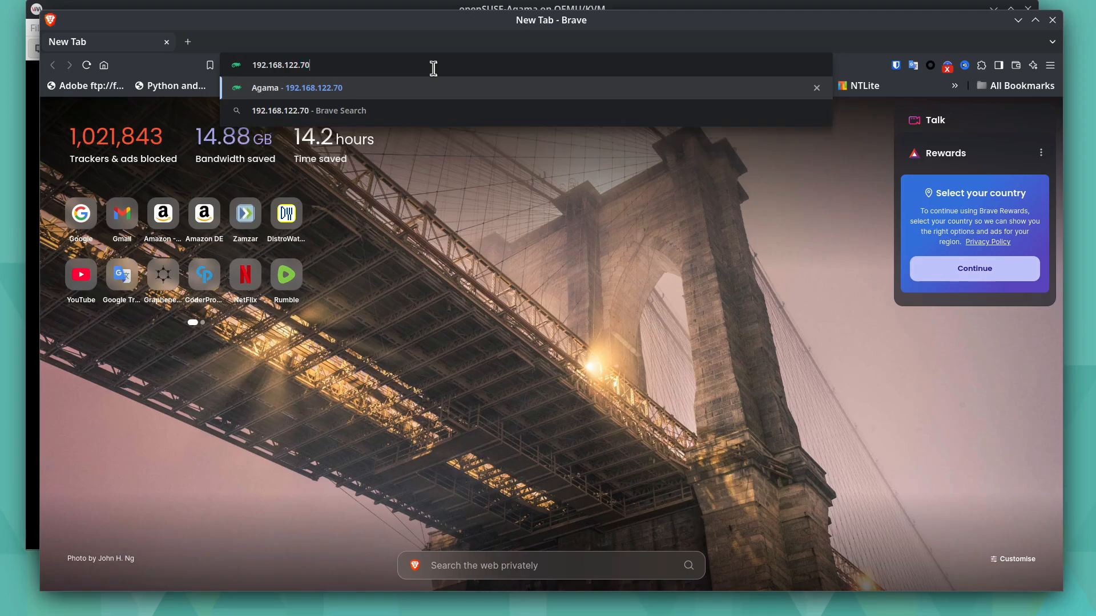
{"action": "key", "text": "Return"}
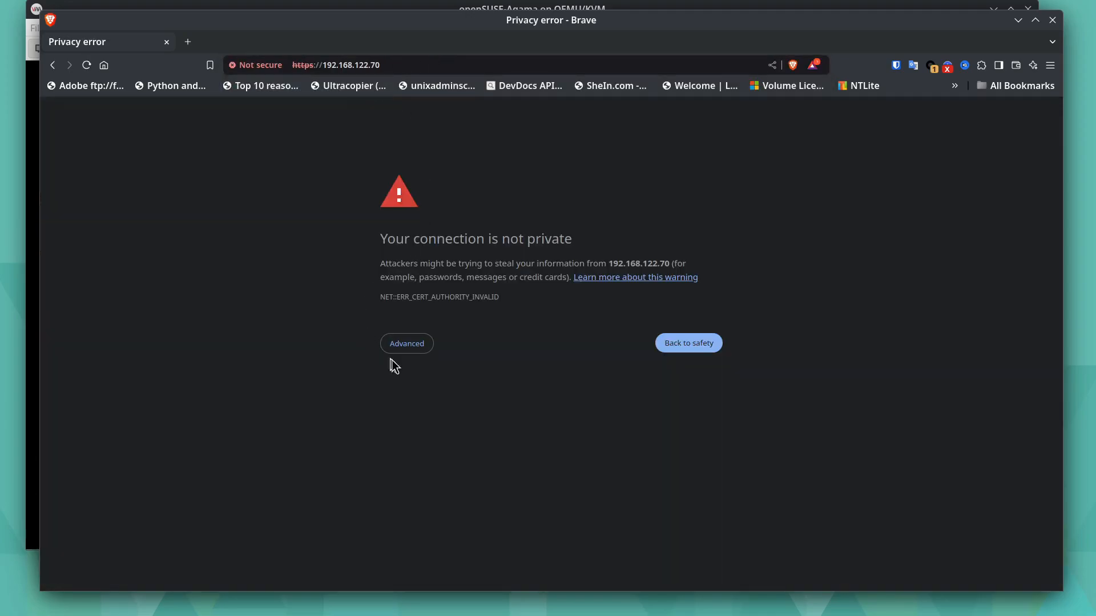
{"action": "left_click", "coordinate": [414, 349]}
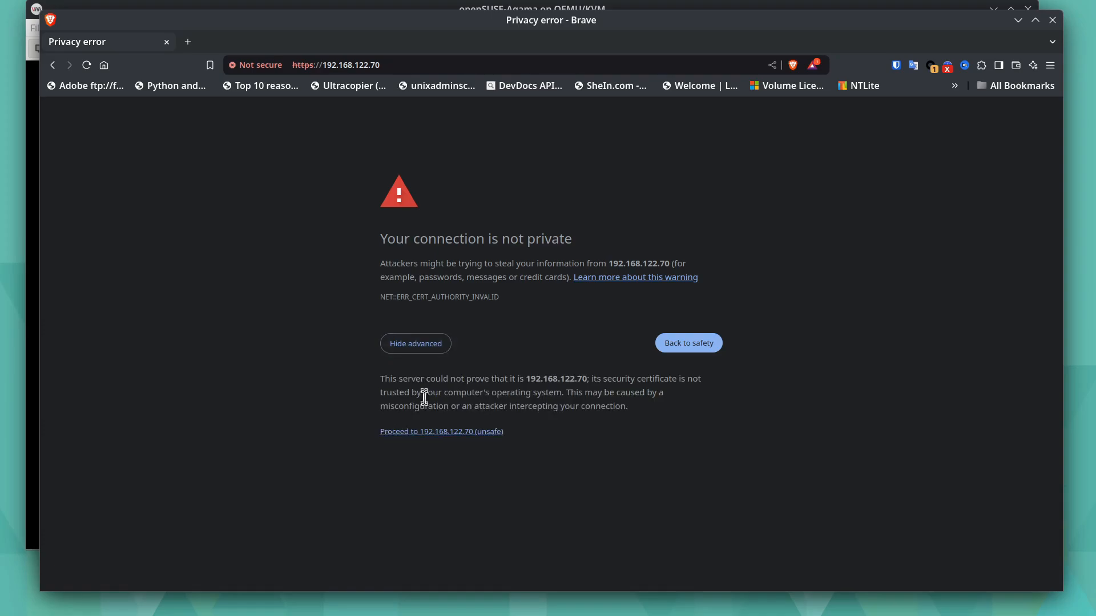
{"action": "left_click", "coordinate": [427, 433]}
- Look up the root password on the virtual machine's console and log in to the Agama web interface with that root password
{"action": "left_click", "coordinate": [490, 388]}
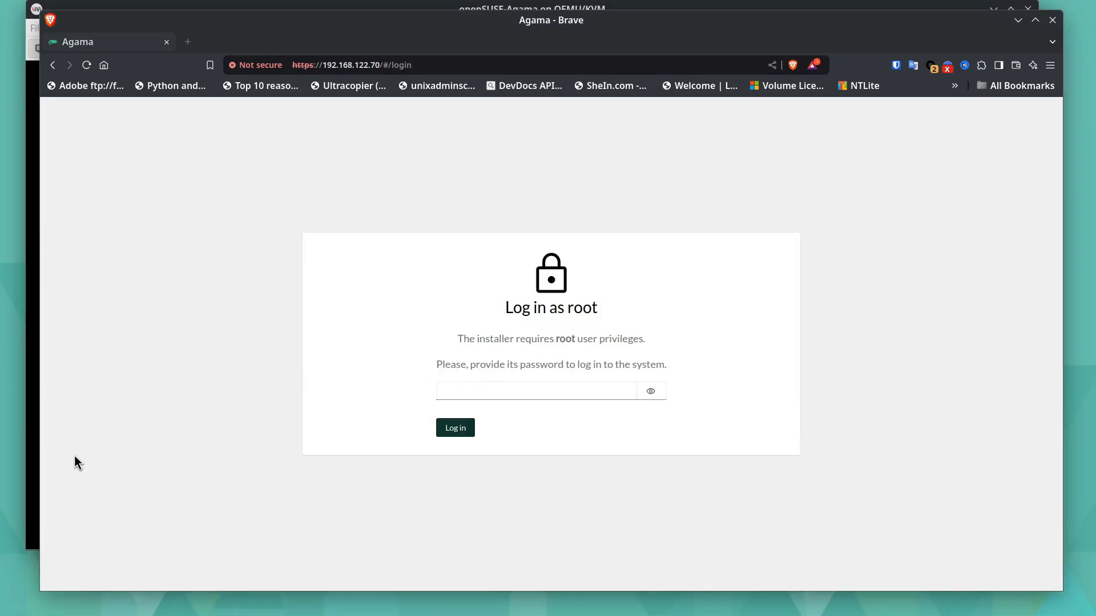
{"action": "left_click", "coordinate": [27, 520]}
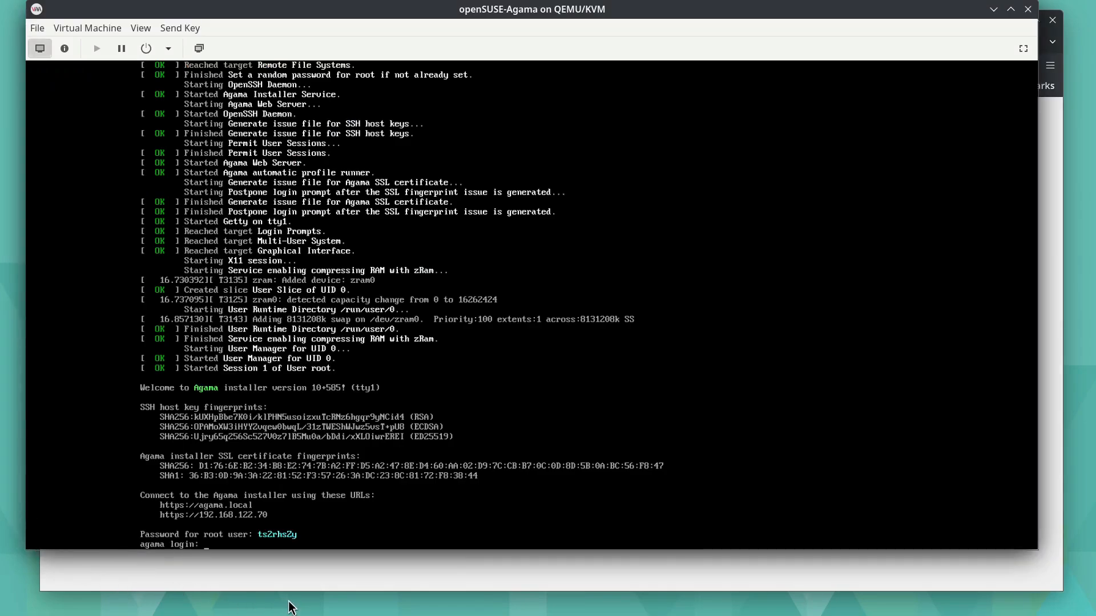
{"action": "left_click", "coordinate": [344, 577]}
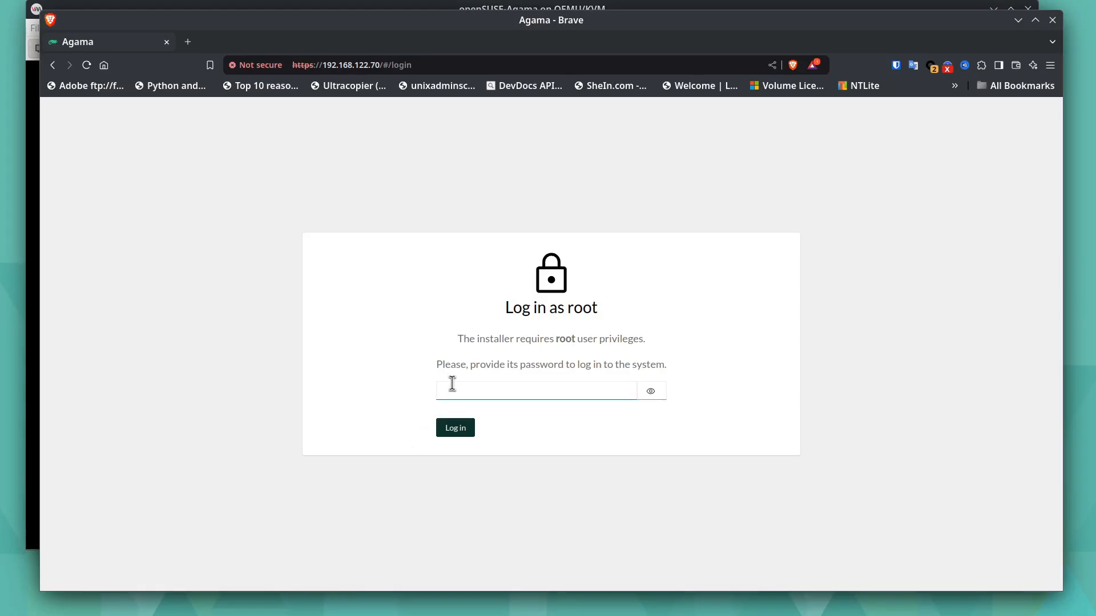
{"action": "left_click", "coordinate": [452, 383]}
{"action": "left_click", "coordinate": [650, 390]}
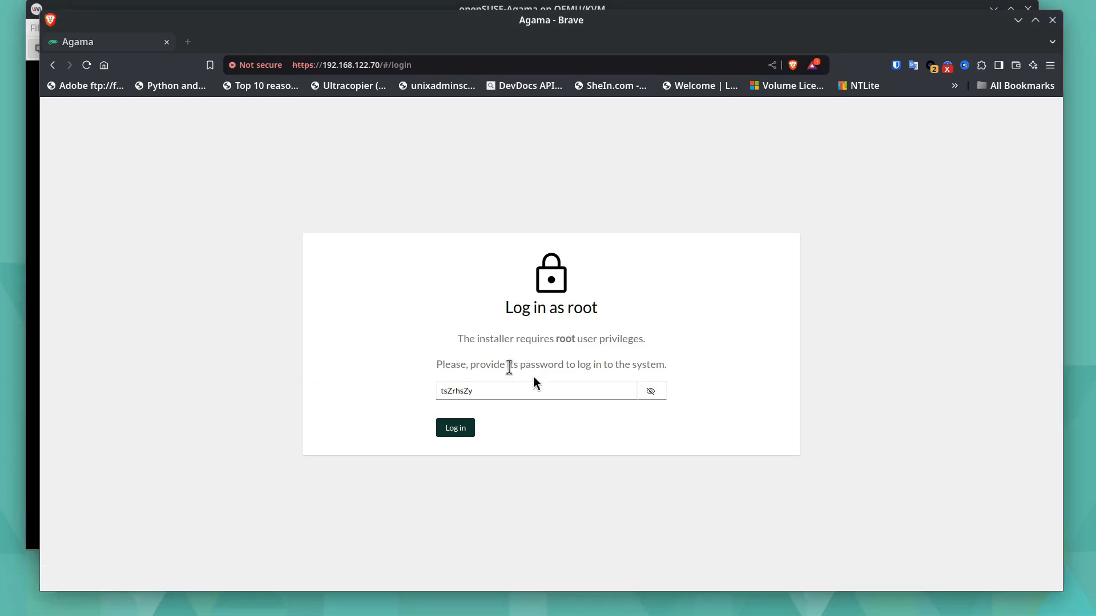
{"action": "left_click", "coordinate": [459, 433]}
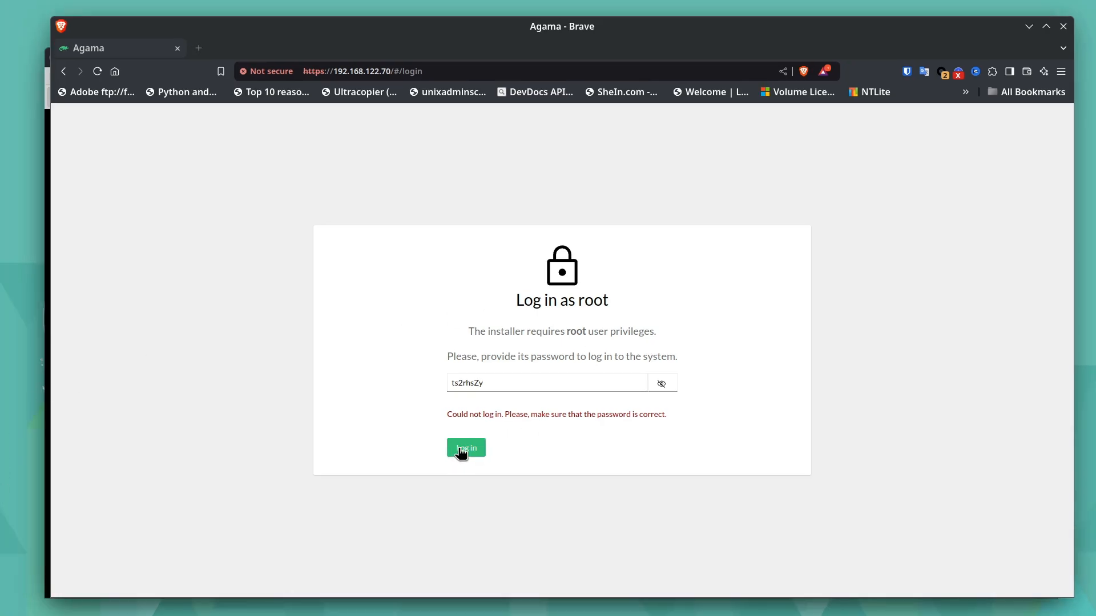
{"action": "left_click", "coordinate": [461, 450]}
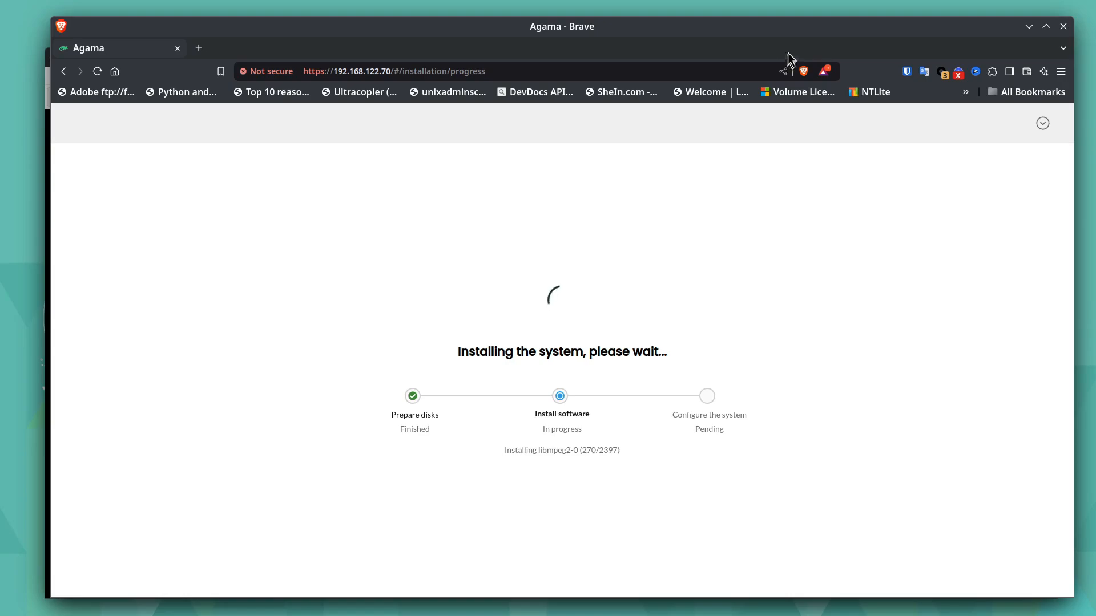
- Rearrange the Brave and virtual machine windows and switch the virtual machine to its seventh console with the graphical installer
{"action": "left_click_drag", "start_coordinate": [809, 37], "coordinate": [761, 29]}
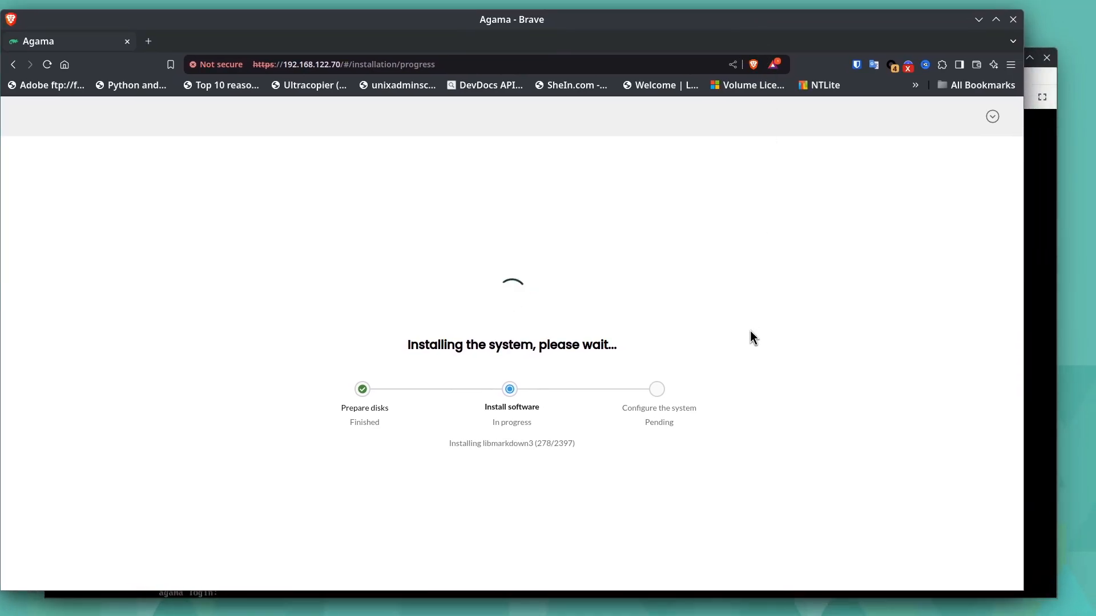
{"action": "left_click", "coordinate": [1053, 81]}
{"action": "left_click_drag", "start_coordinate": [833, 60], "coordinate": [856, 55]}
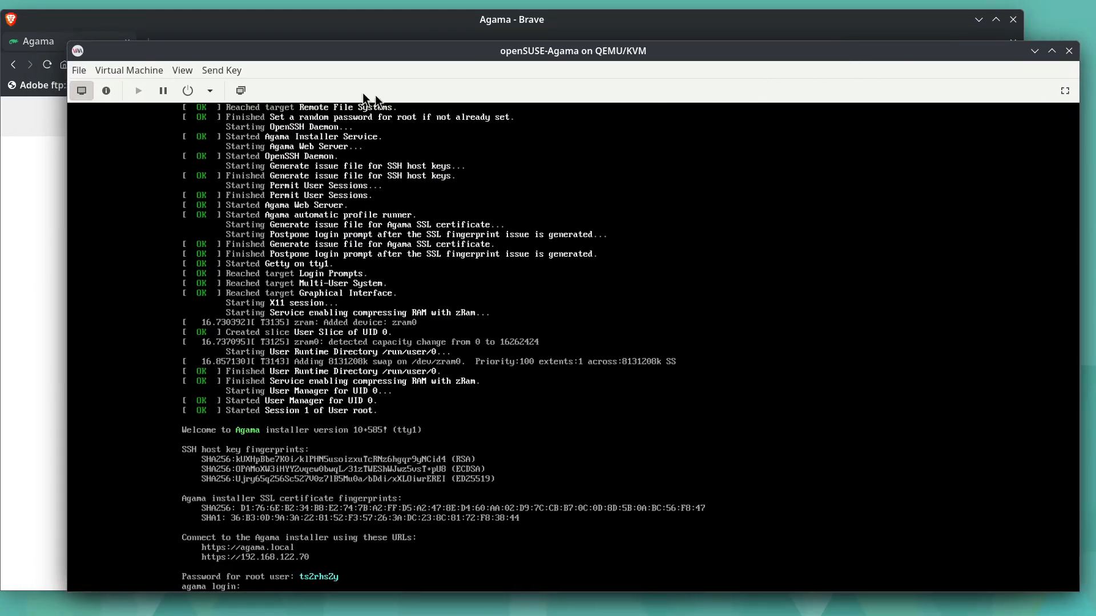
{"action": "left_click", "coordinate": [218, 71]}
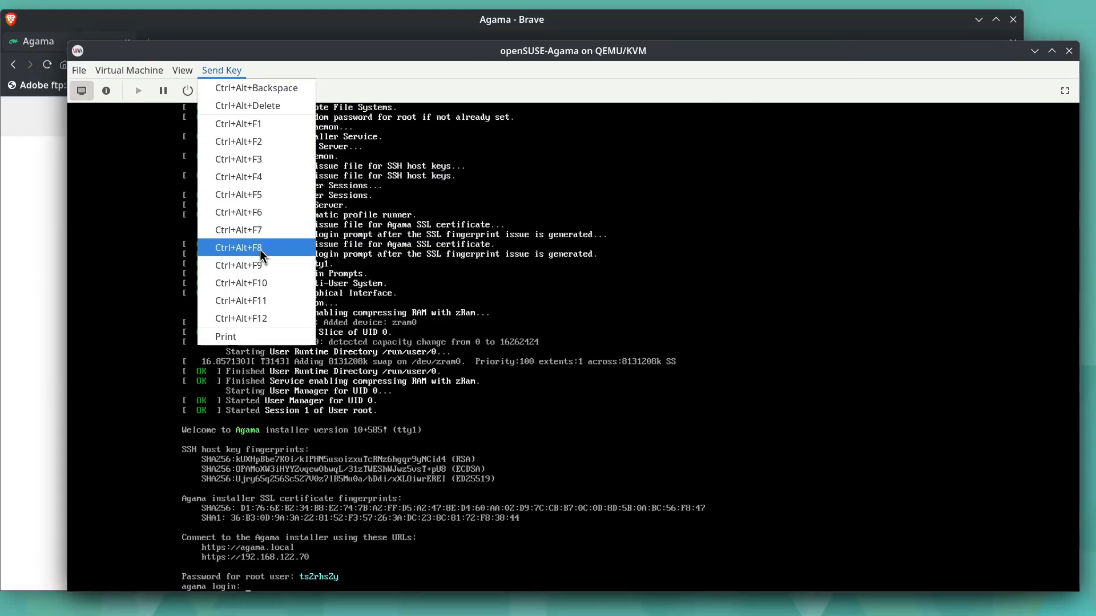
{"action": "left_click", "coordinate": [263, 228]}
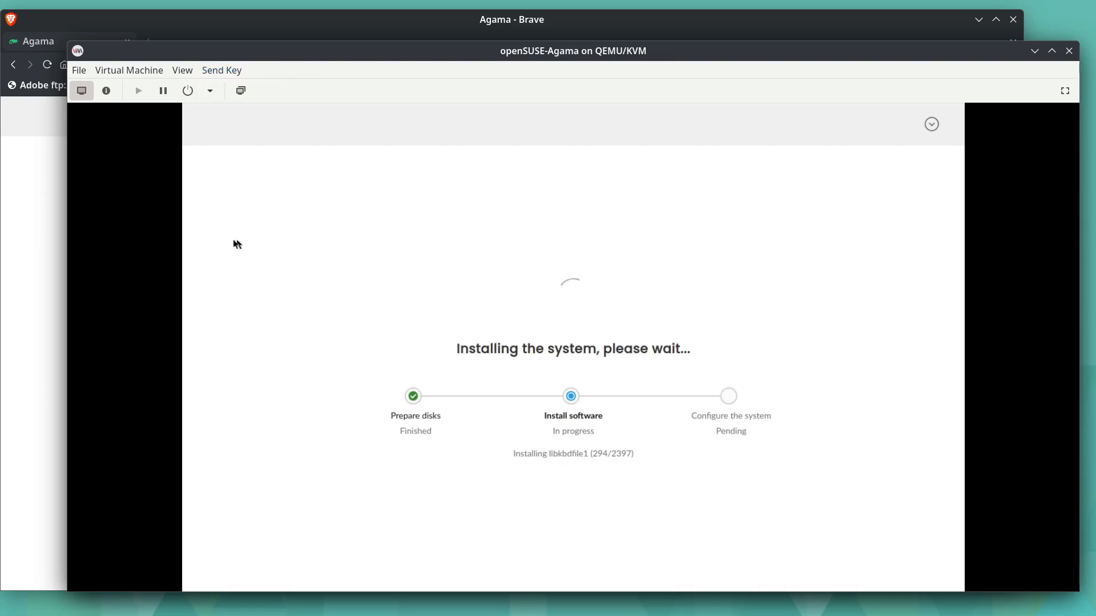
- Compare the installation progress in the Agama web interface with the virtual machine's own installer screen
{"action": "left_click", "coordinate": [15, 343]}
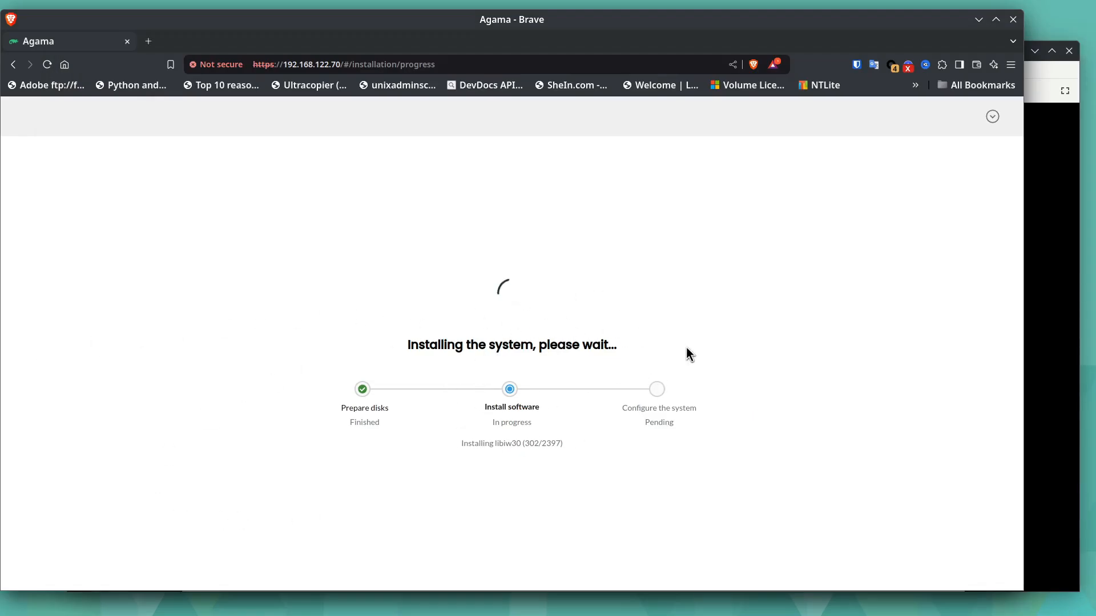
{"action": "left_click_drag", "start_coordinate": [605, 25], "coordinate": [628, 21]}
{"action": "left_click", "coordinate": [1067, 71]}
{"action": "left_click", "coordinate": [43, 320]}
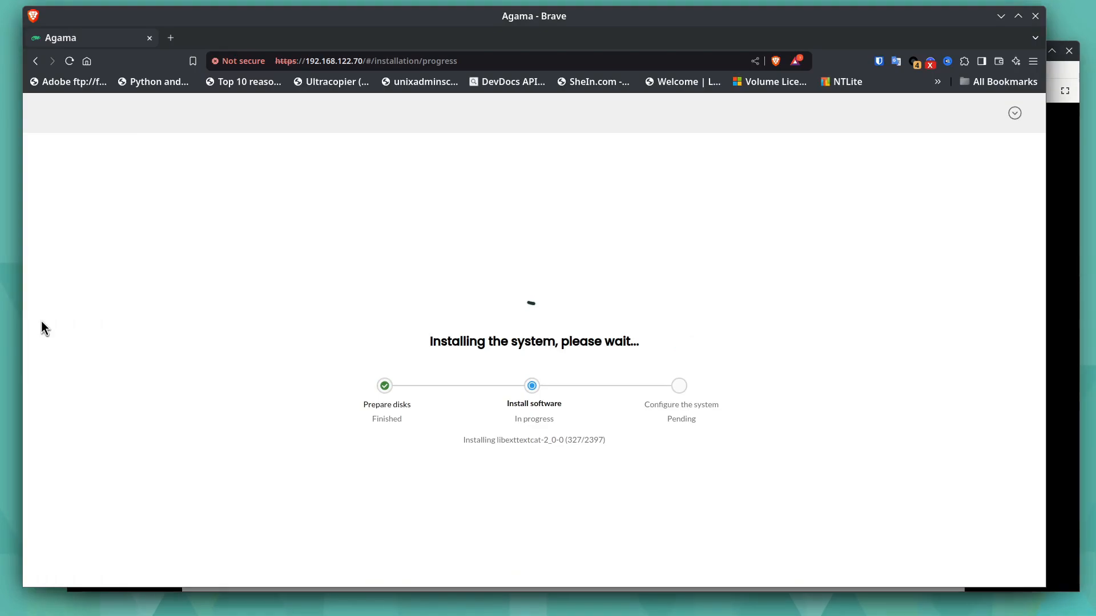
{"action": "left_click", "coordinate": [1073, 83]}
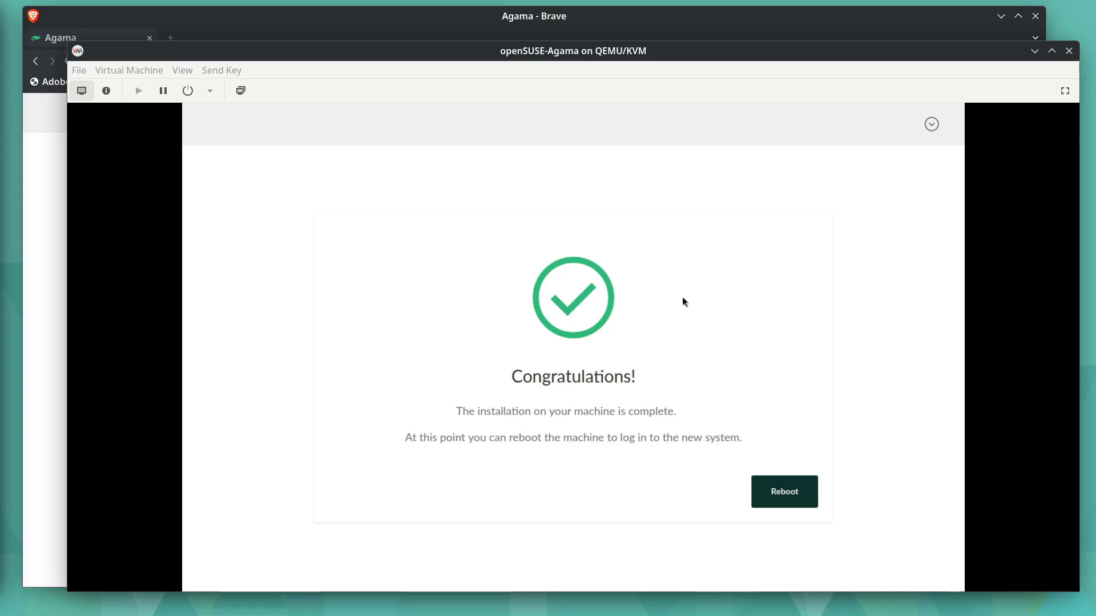
- Reboot the machine from the Agama web interface and boot the openSUSE Tumbleweed entry in the virtual machine
{"action": "left_click", "coordinate": [50, 432]}
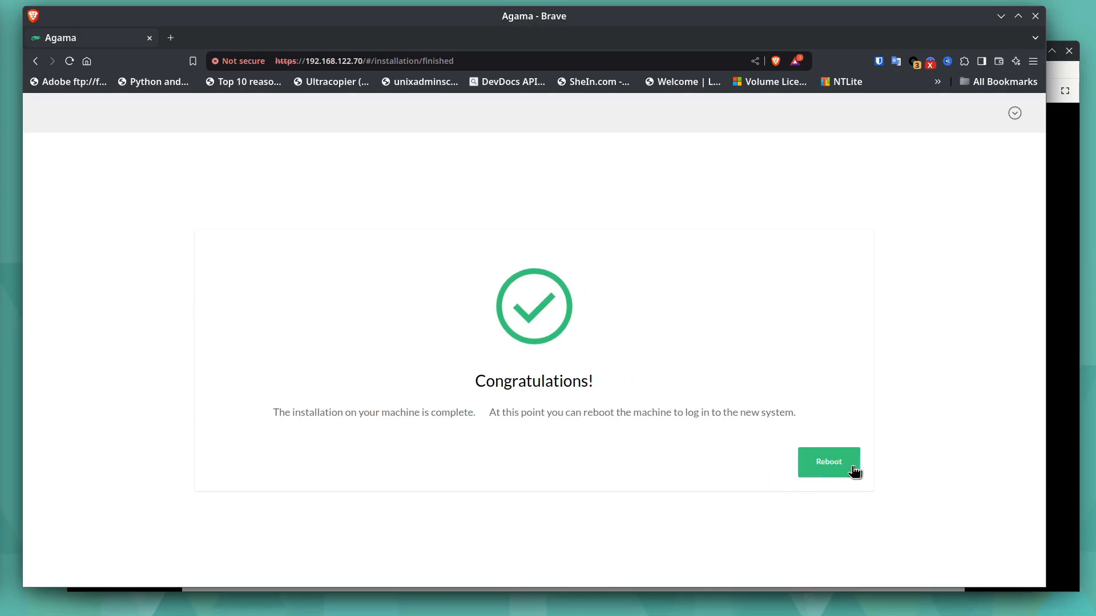
{"action": "left_click", "coordinate": [834, 464]}
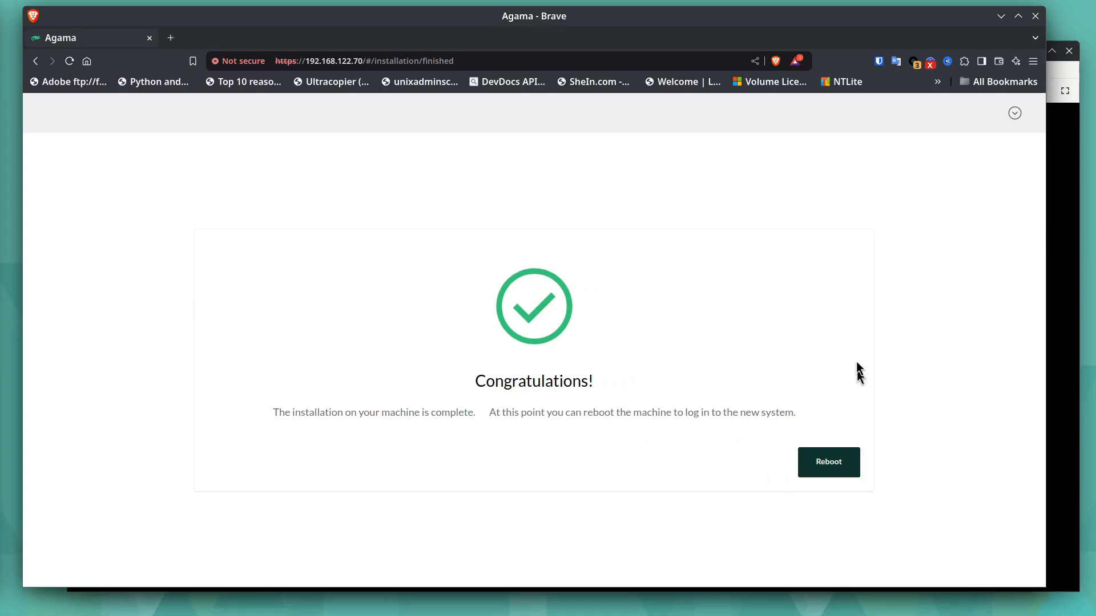
{"action": "left_click", "coordinate": [1071, 79]}
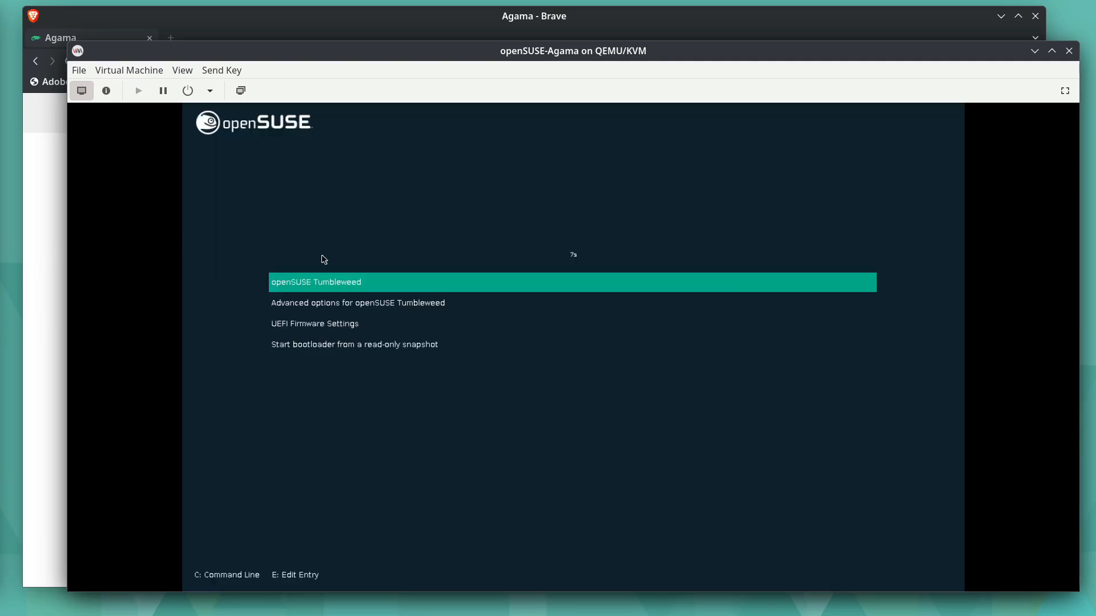
{"action": "key", "text": "Return"}
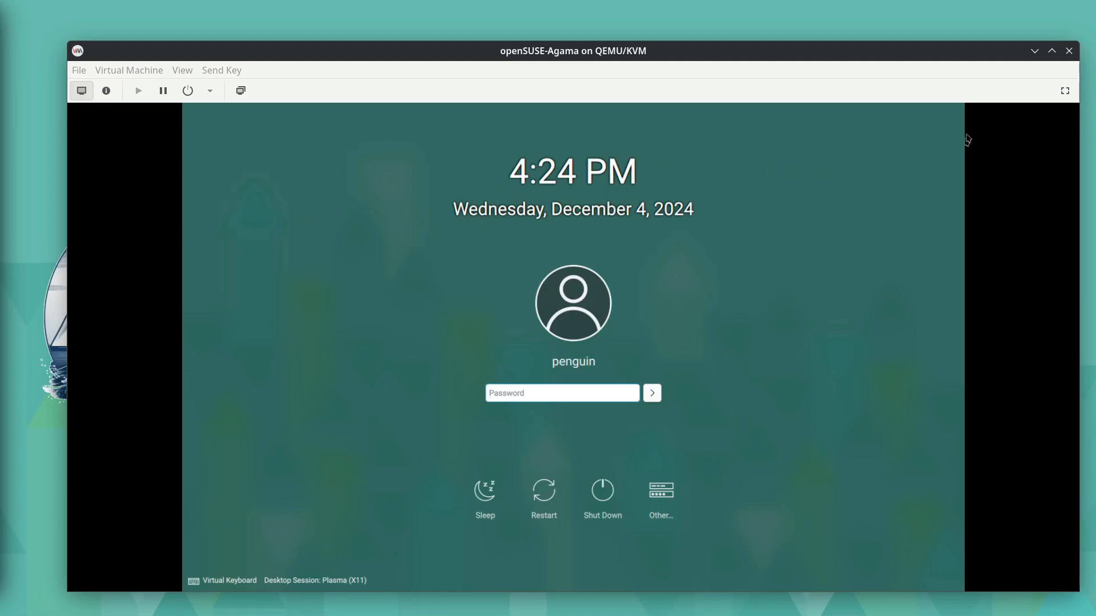
- Log in to the Plasma desktop with the account password in a full-screen virtual machine and close the Welcome window
{"action": "left_click", "coordinate": [1063, 90]}
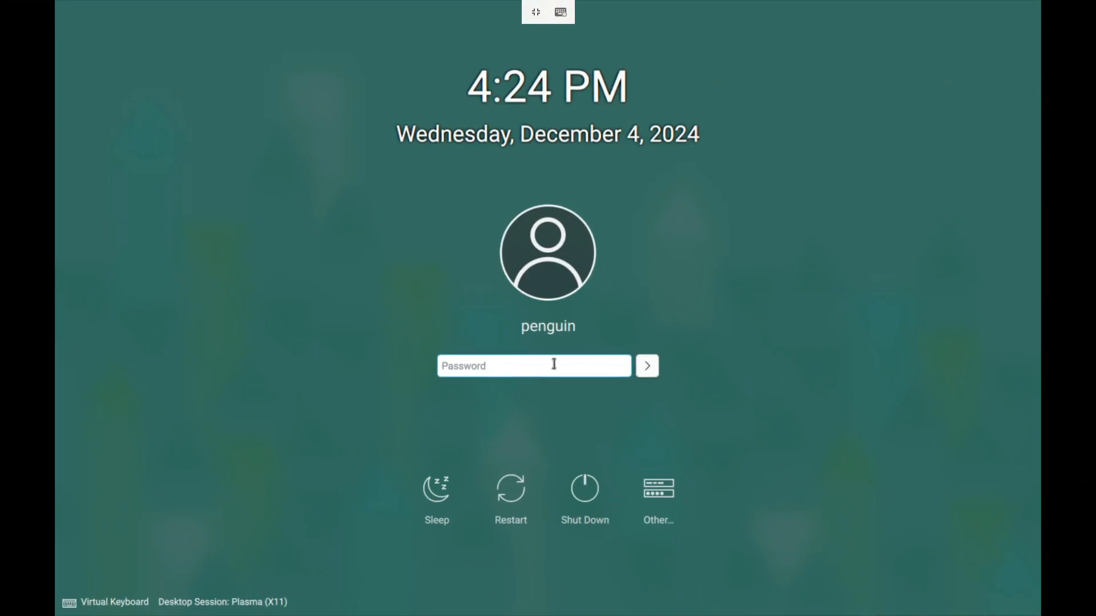
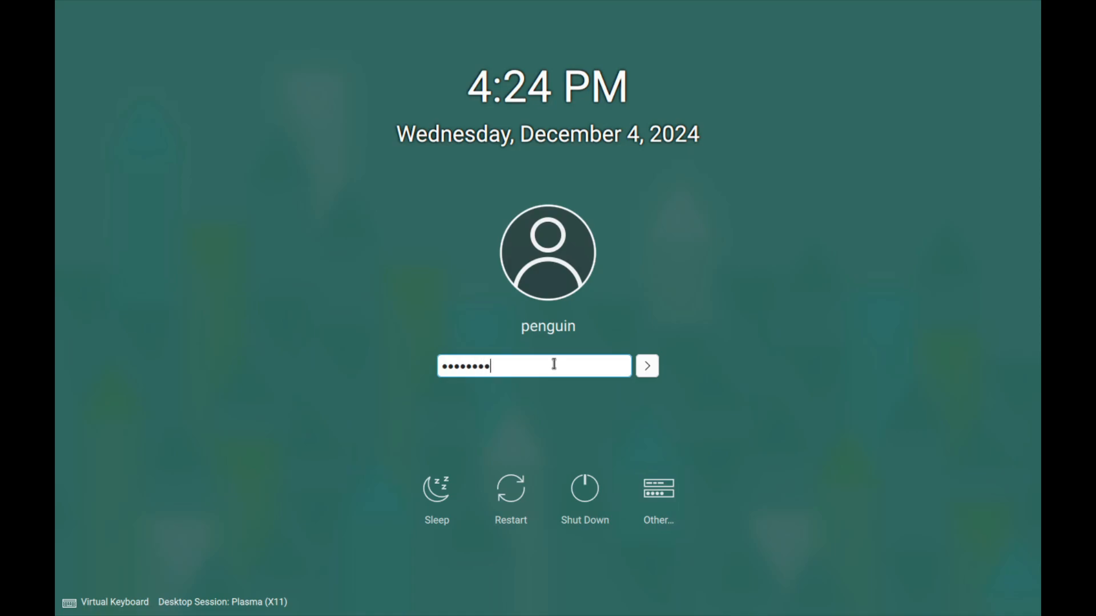
{"action": "key", "text": "Return"}
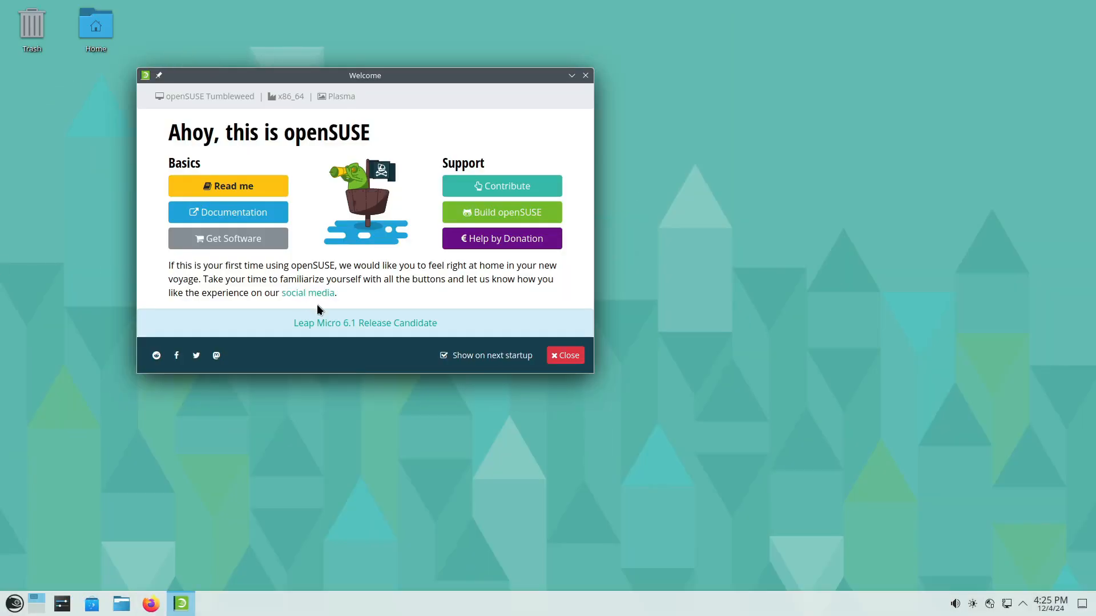
{"action": "left_click", "coordinate": [585, 76]}
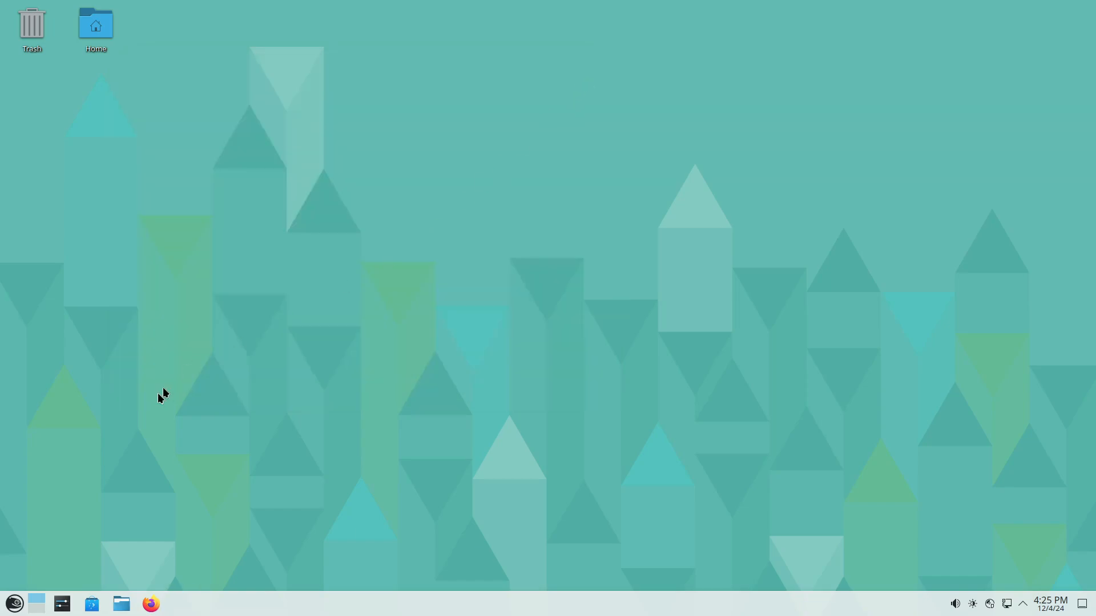
- Open Konsole and start a root login shell with su -l and the root password
{"action": "left_click", "coordinate": [16, 603]}
{"action": "left_click", "coordinate": [341, 412]}
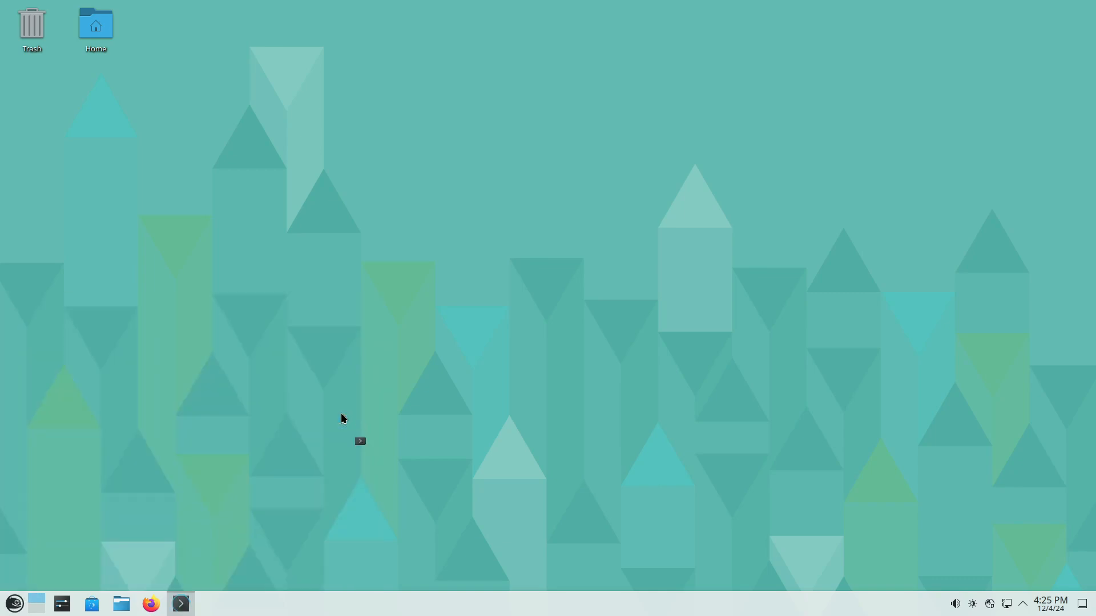
{"action": "type", "text": "su "}
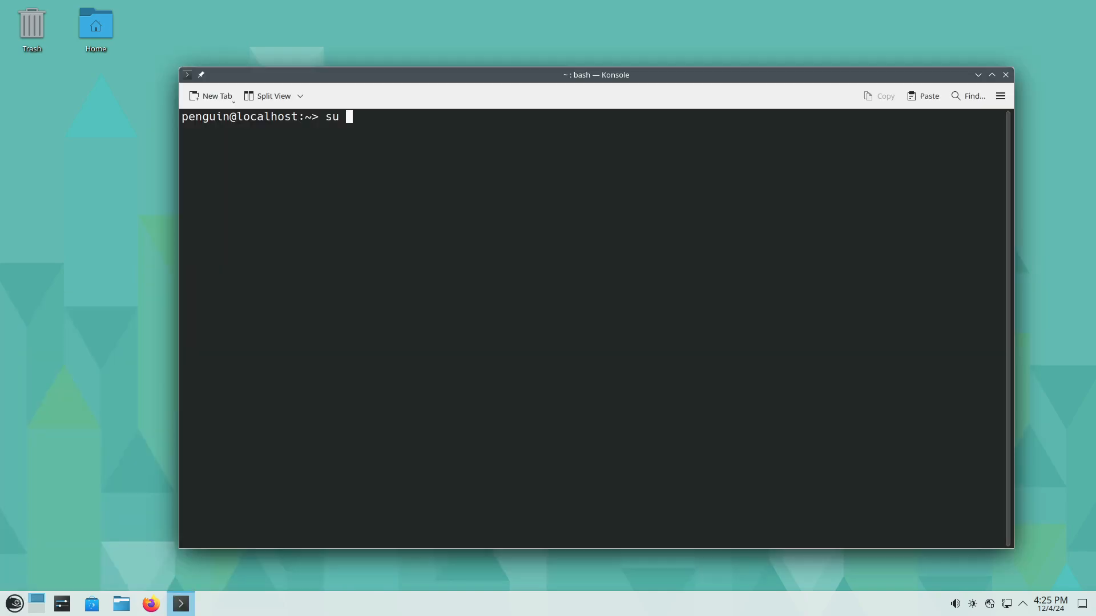
{"action": "type", "text": "-l"}
{"action": "key", "text": "Return"}
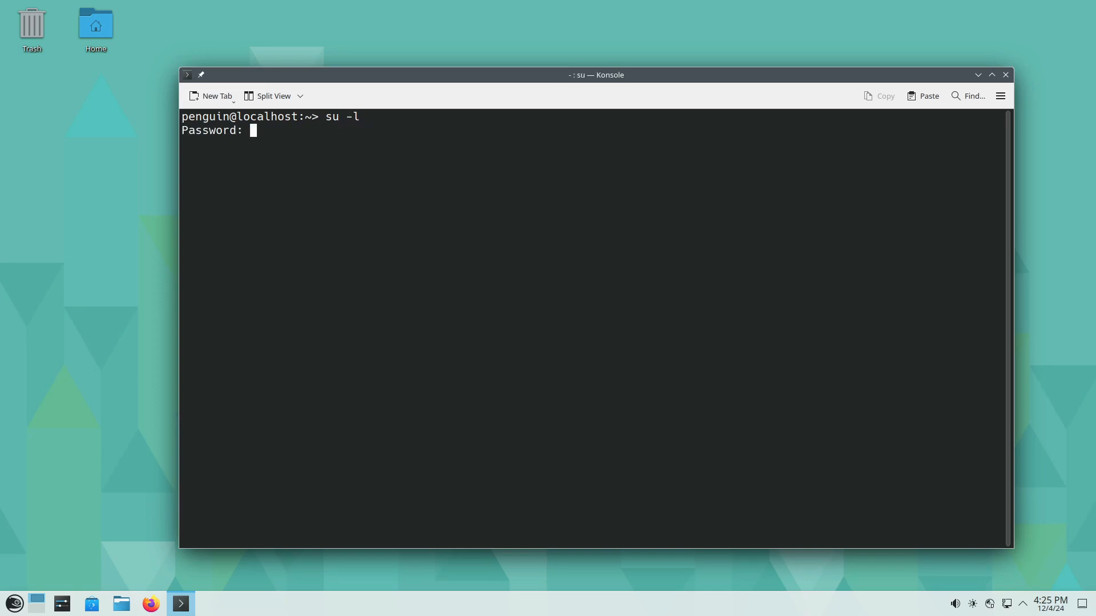
{"action": "key", "text": "Return"}
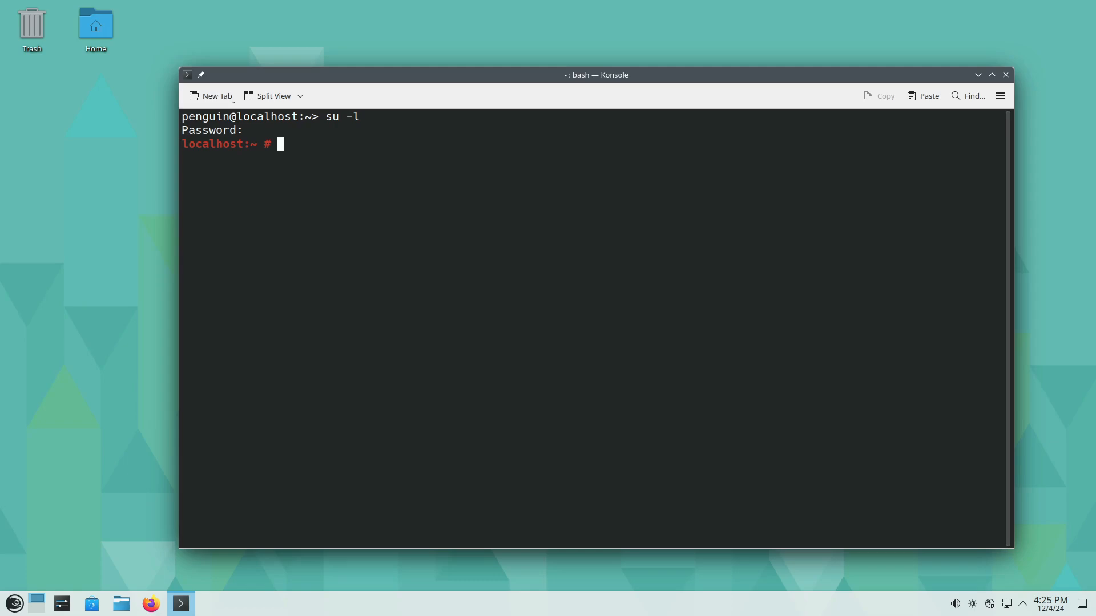
- Set the system's hostname to slowroll with hostnamectl
{"action": "type", "text": "hostnamectl hostname "}
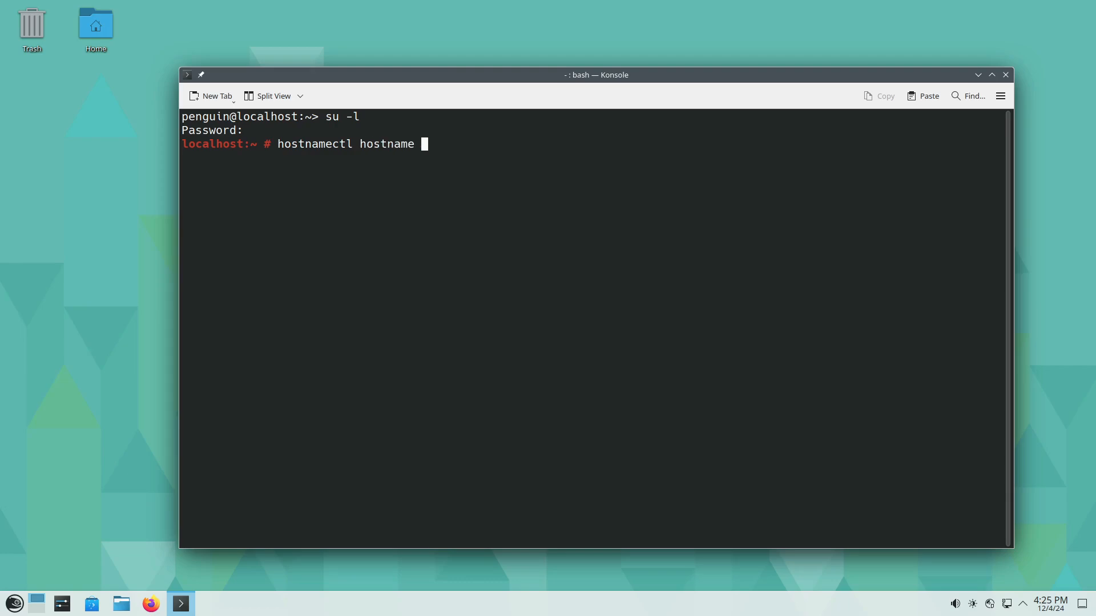
{"action": "type", "text": "slowroll"}
{"action": "key", "text": "Return"}
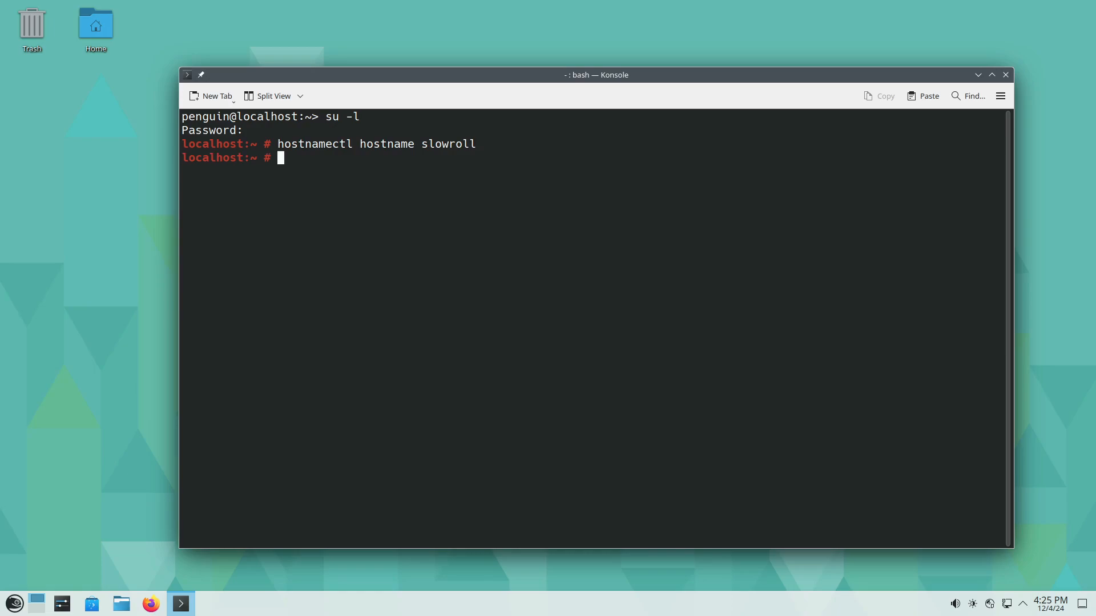
- Log out, start a fresh root login shell with the root password, and enter zypper dup without running it
{"action": "key", "text": "ctrl+d"}
{"action": "key", "text": "Up"}
{"action": "key", "text": "Return"}
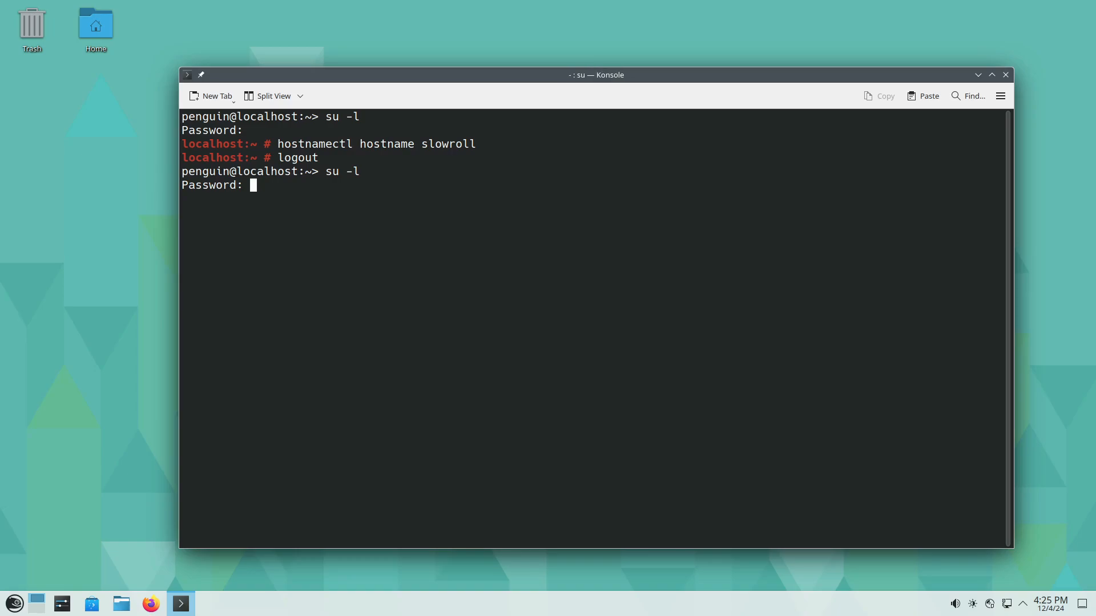
{"action": "key", "text": "Return"}
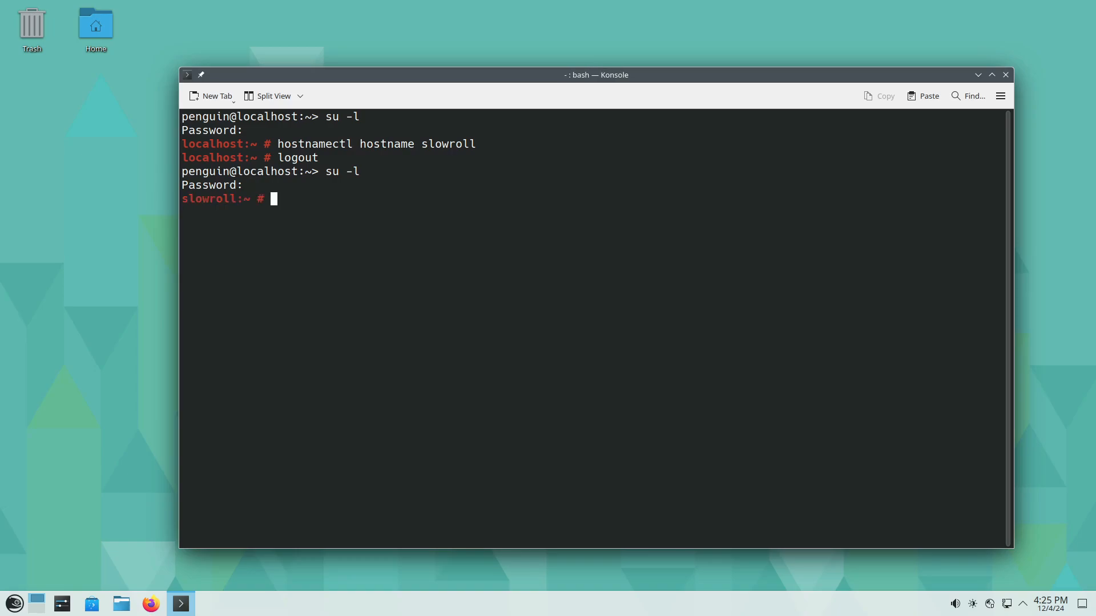
{"action": "type", "text": "zypper dup"}
- Open a second Konsole tab and enlarge its text by three steps
{"action": "key", "text": "ctrl+shift+t"}
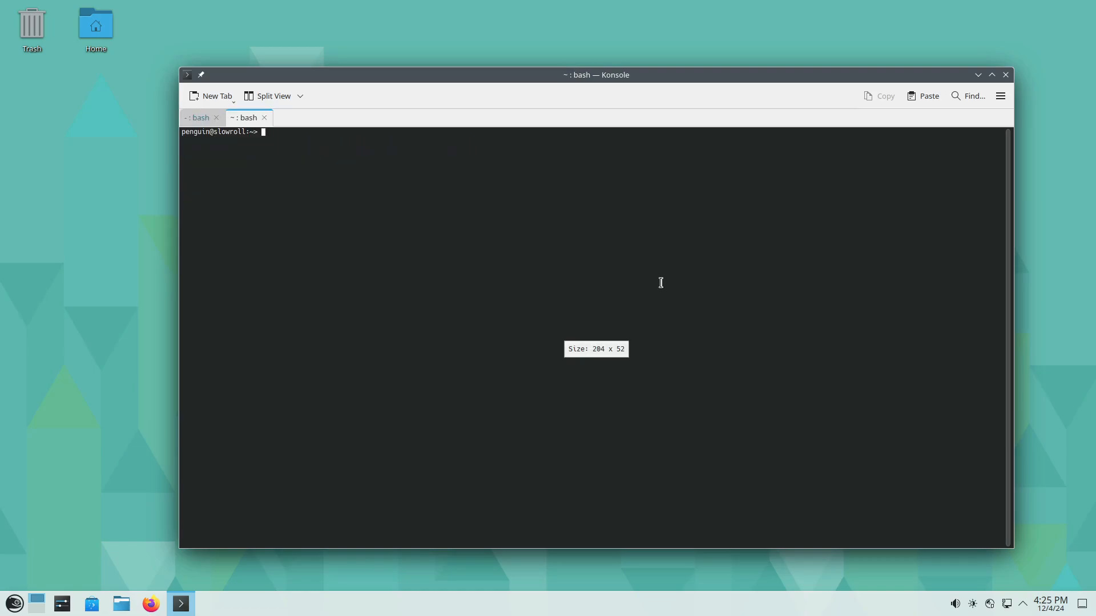
{"action": "key", "text": "ctrl+plus"}
{"action": "key", "text": "ctrl+plus"}
{"action": "key", "text": "ctrl+plus"}
{"action": "key", "text": "ctrl+plus"}
{"action": "key", "text": "ctrl+plus"}
{"action": "key", "text": "ctrl+plus"}
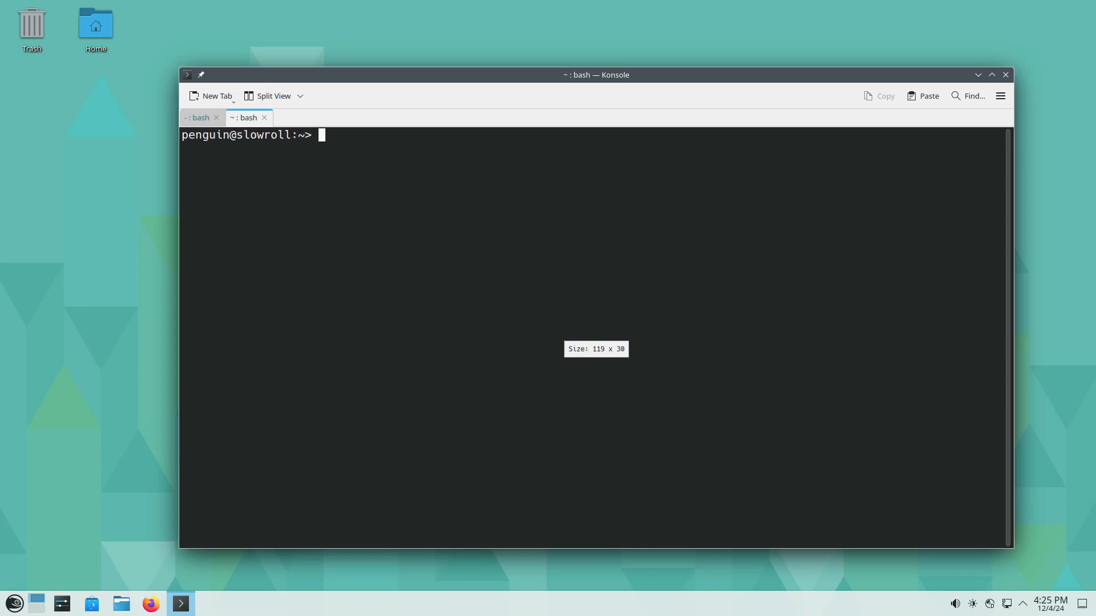
- Print the kernel and system information with uname -a and examine the output line
{"action": "type", "text": "uname -a"}
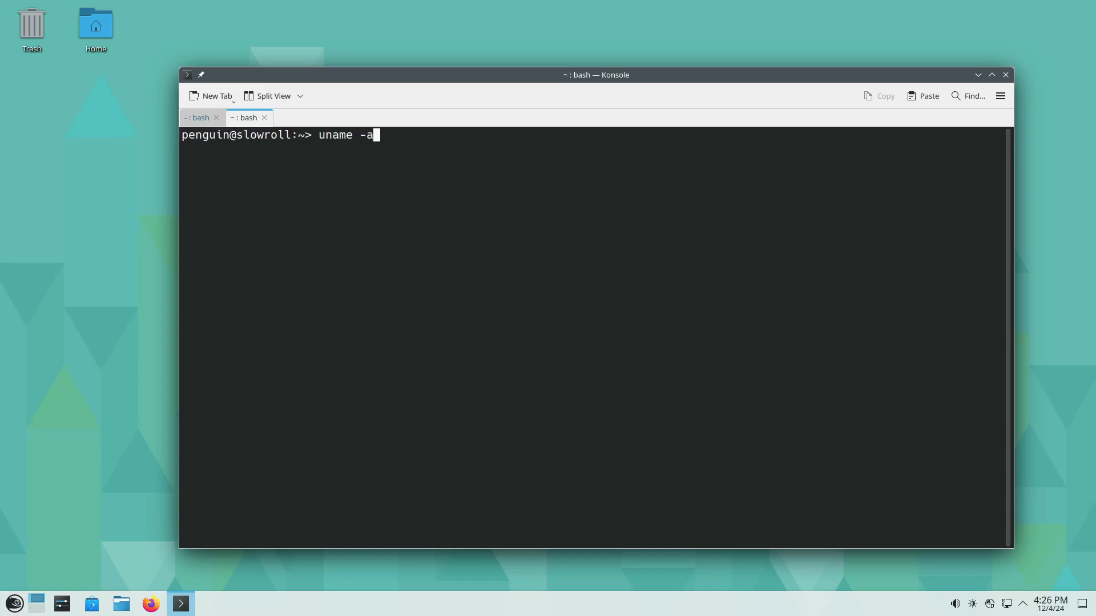
{"action": "key", "text": "Return"}
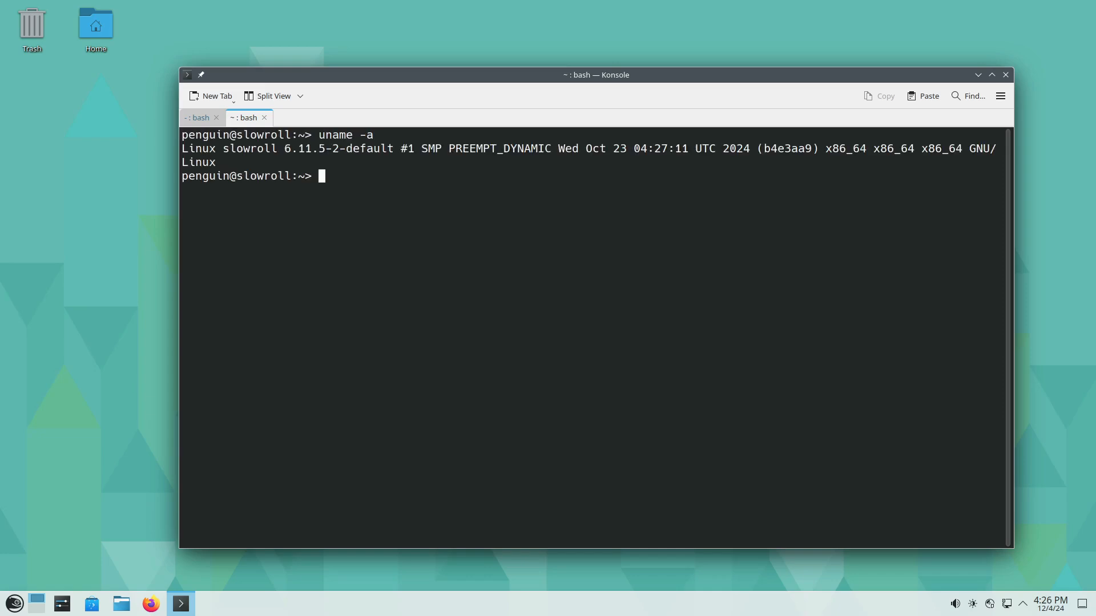
{"action": "double_click", "coordinate": [326, 150]}
{"action": "triple_click", "coordinate": [326, 150]}
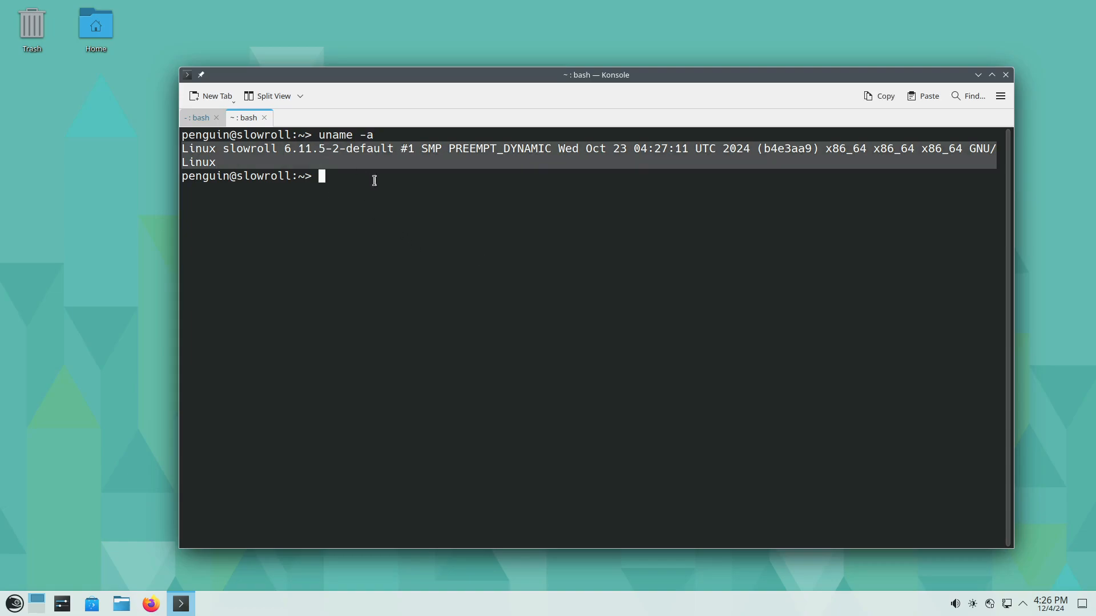
{"action": "left_click", "coordinate": [396, 196]}
- Print the contents of /etc/os-release with cat and examine the distribution's NAME line
{"action": "type", "text": "cat"}
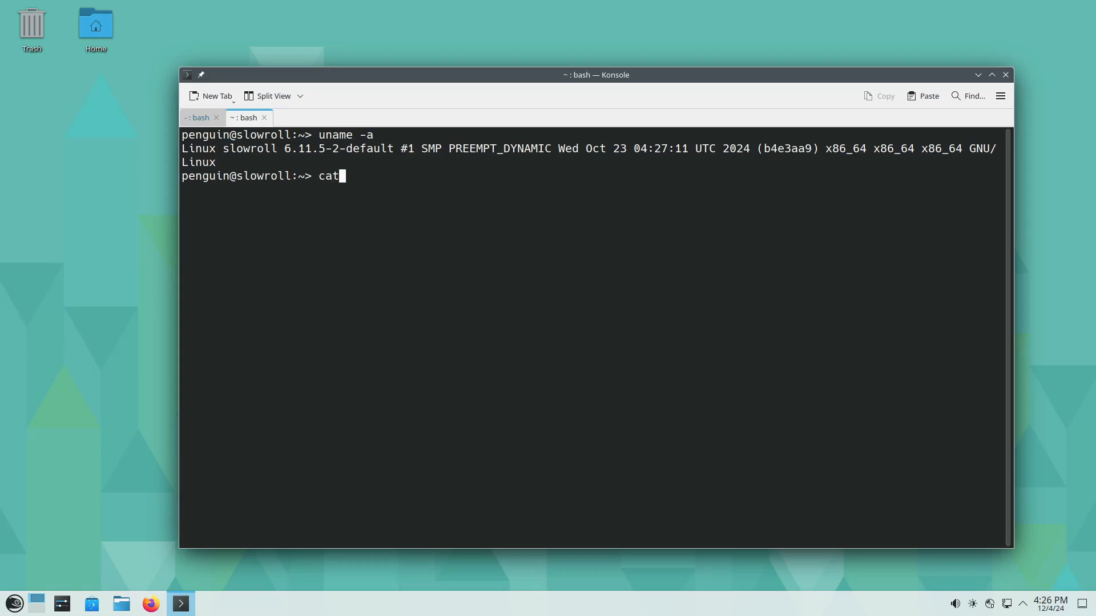
{"action": "type", "text": " /etc/os"}
{"action": "key", "text": "Tab"}
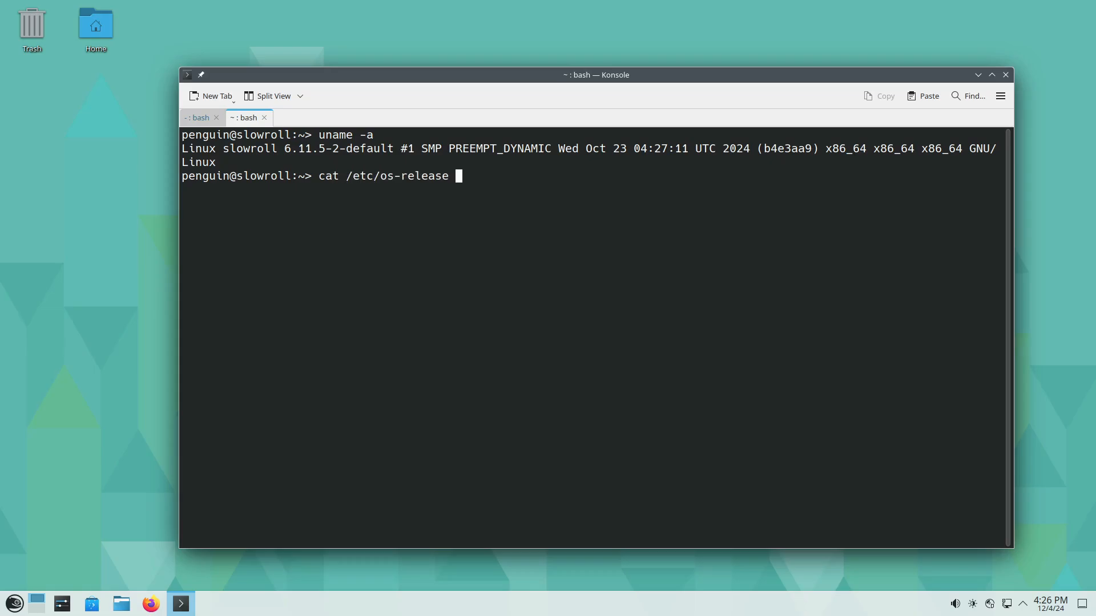
{"action": "key", "text": "Return"}
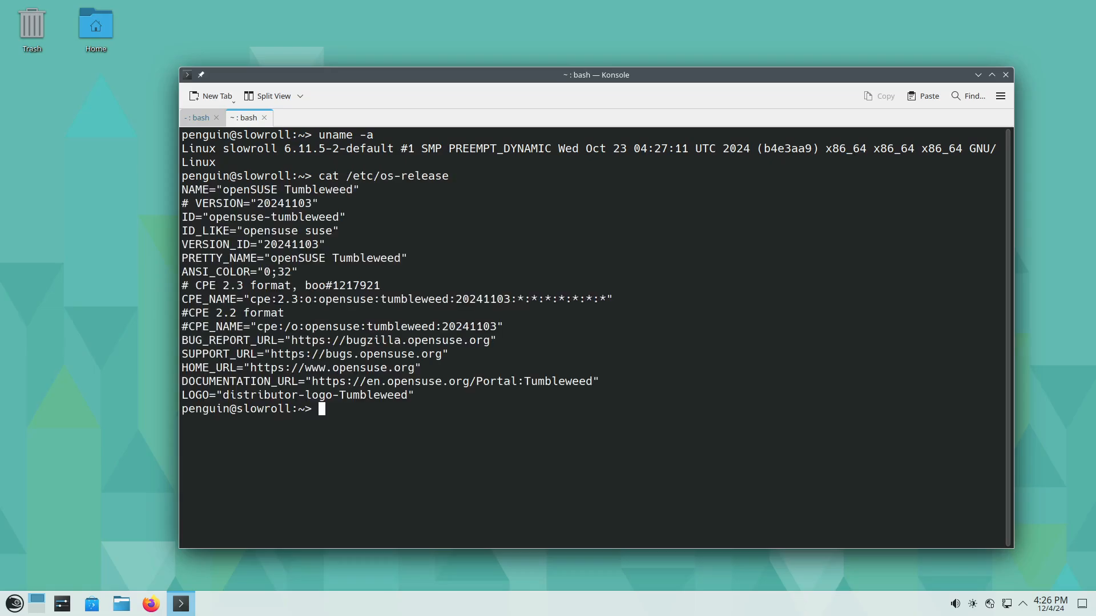
{"action": "triple_click", "coordinate": [303, 191]}
{"action": "left_click", "coordinate": [303, 197]}
- Return to the root shell's tab, complete the command as zypper dup --details --no-recommends --allow-vendor-change and run the upgrade
{"action": "key", "text": "shift+Left"}
{"action": "type", "text": "--"}
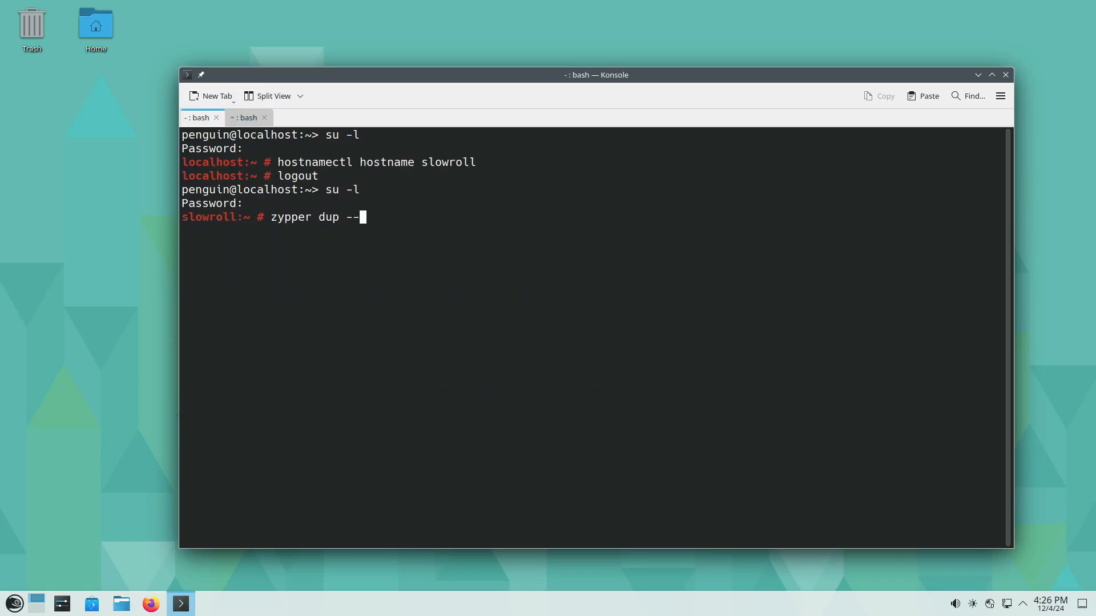
{"action": "type", "text": "details --no-recommends --allow-v"}
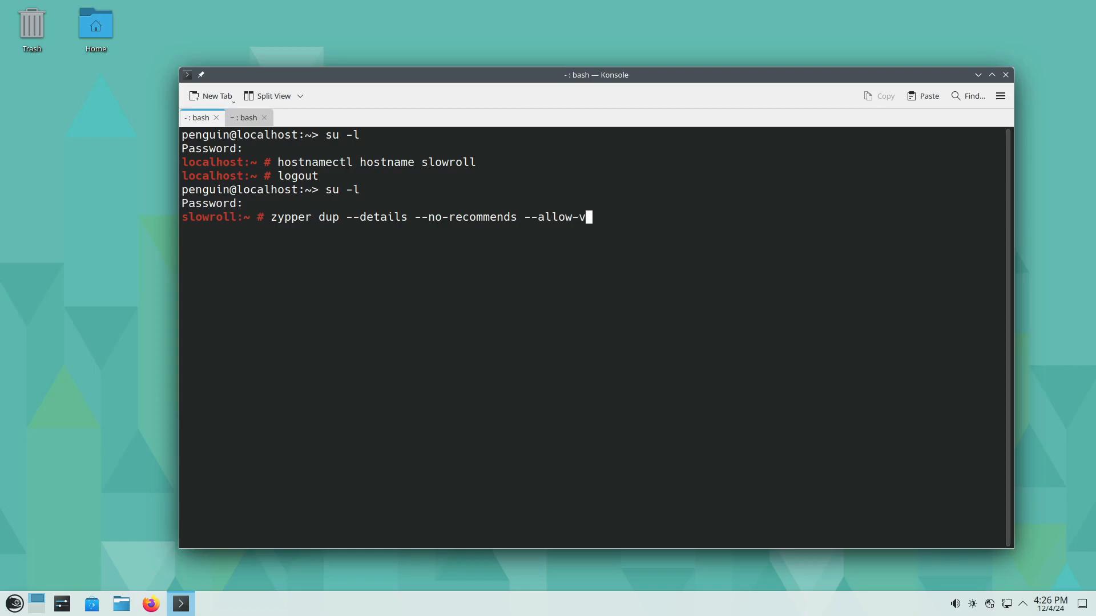
{"action": "key", "text": "Tab"}
{"action": "key", "text": "Return"}
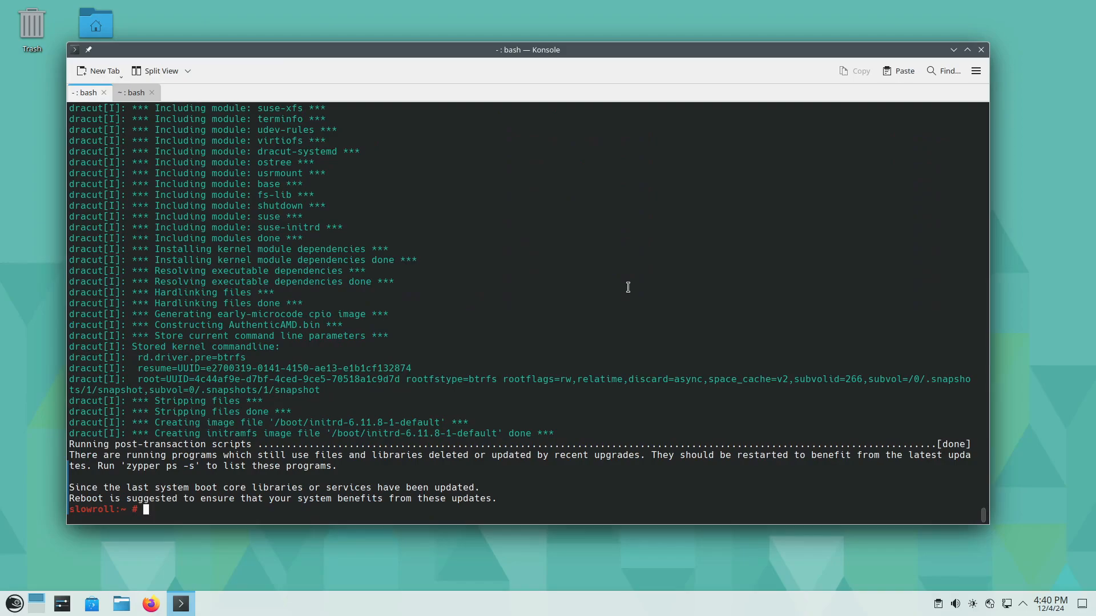
- Restart the upgraded system with systemctl reboot
{"action": "type", "text": "system"}
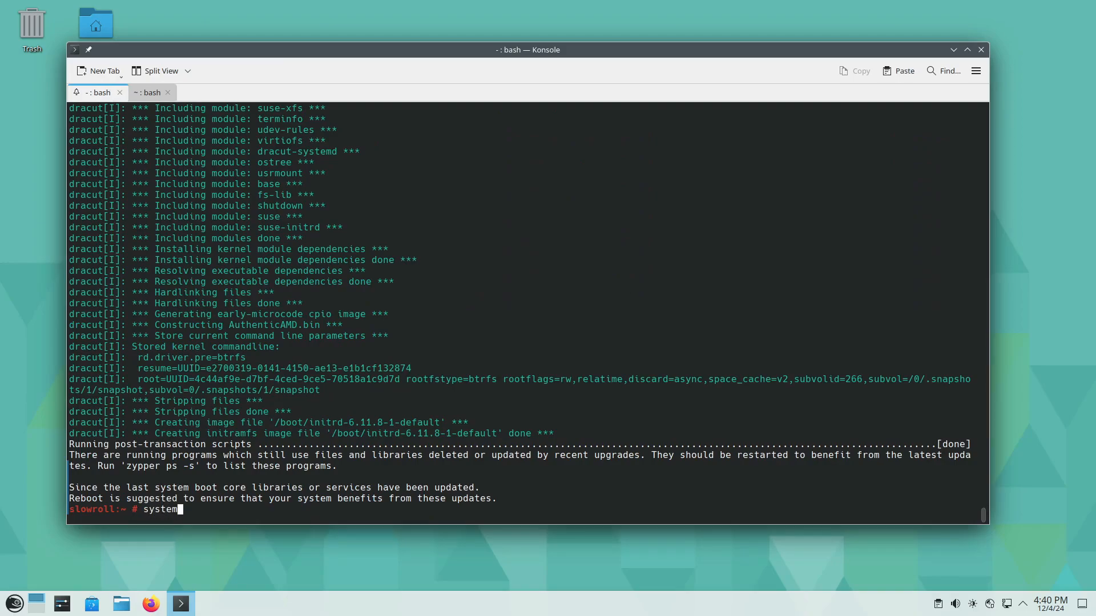
{"action": "type", "text": "ctl "}
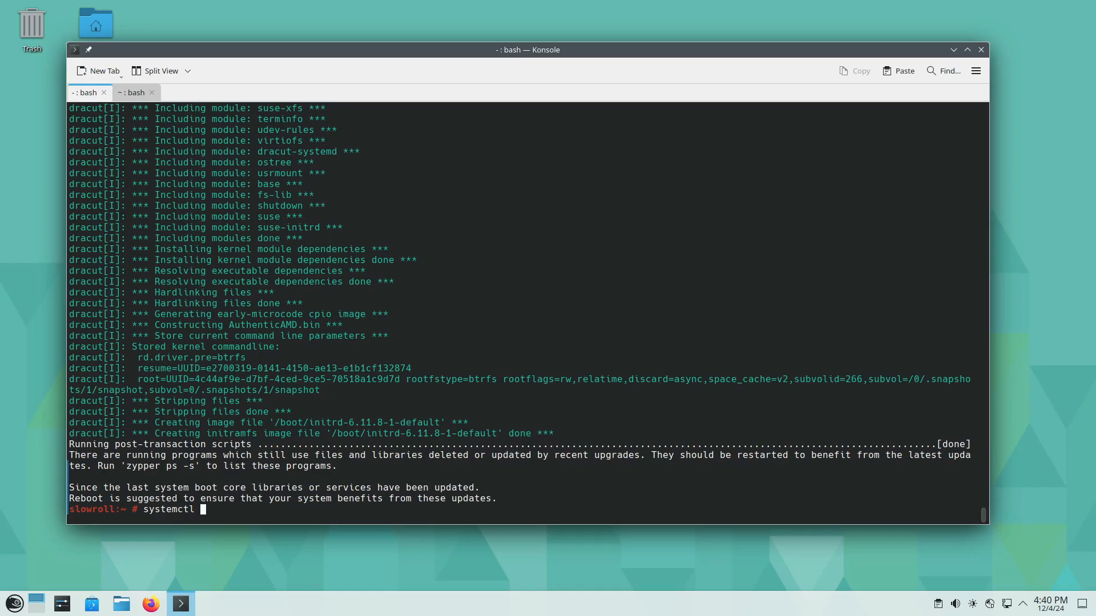
{"action": "type", "text": "reboot"}
{"action": "key", "text": "Return"}
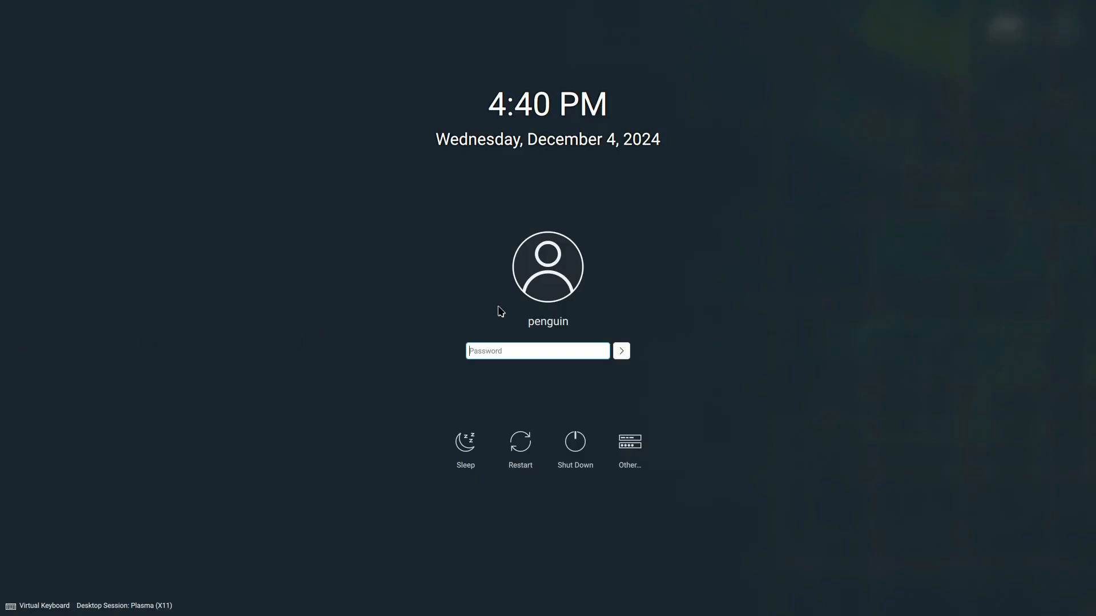
- Log in to the Plasma desktop with the account password and dismiss the openSUSE Welcome window
{"action": "type", "text": "********"}
{"action": "key", "text": "Return"}
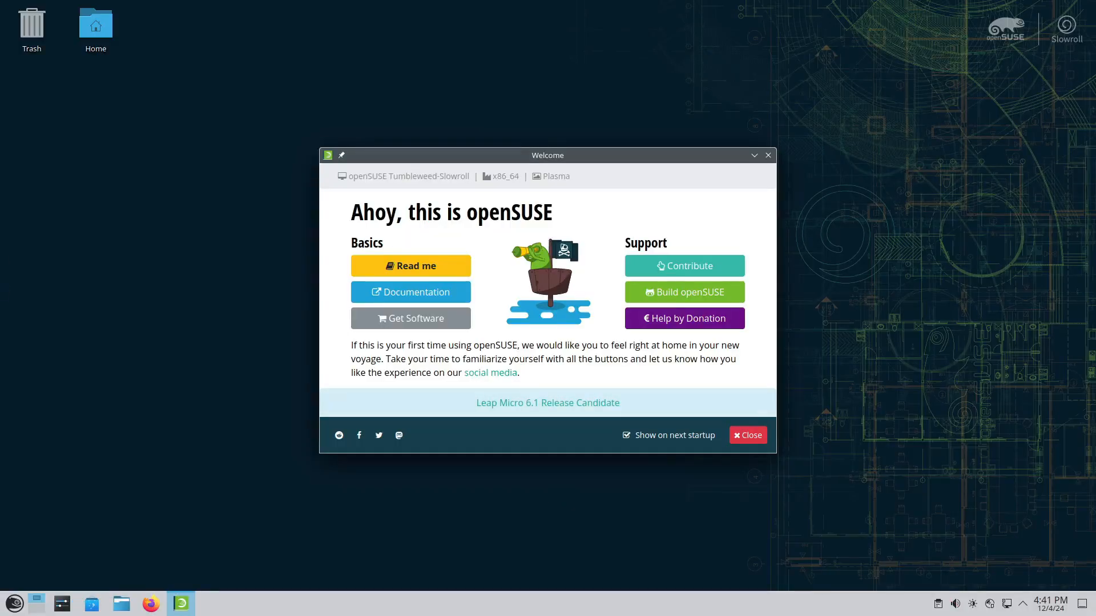
{"action": "left_click", "coordinate": [747, 437]}
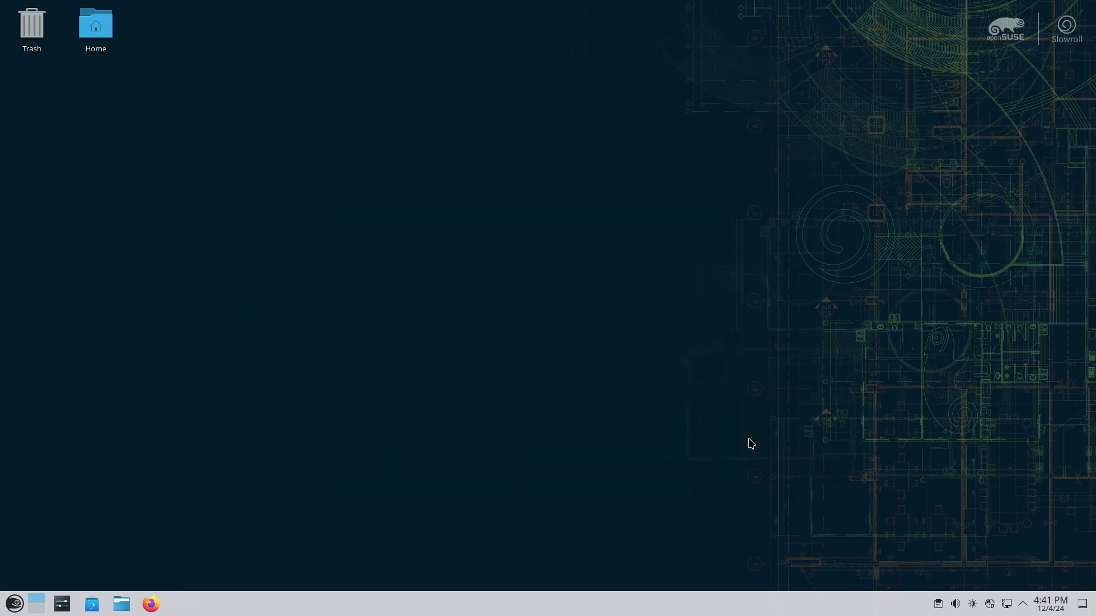
- Launch Konsole and start a root login shell with su -l root, entering the root password
{"action": "left_click", "coordinate": [13, 605]}
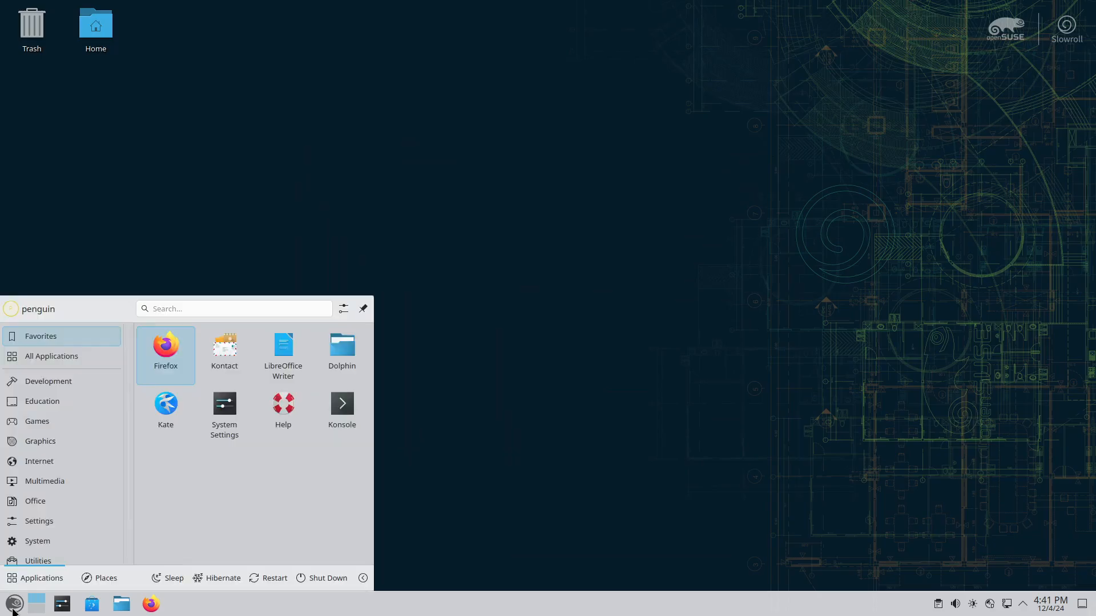
{"action": "left_click", "coordinate": [338, 413]}
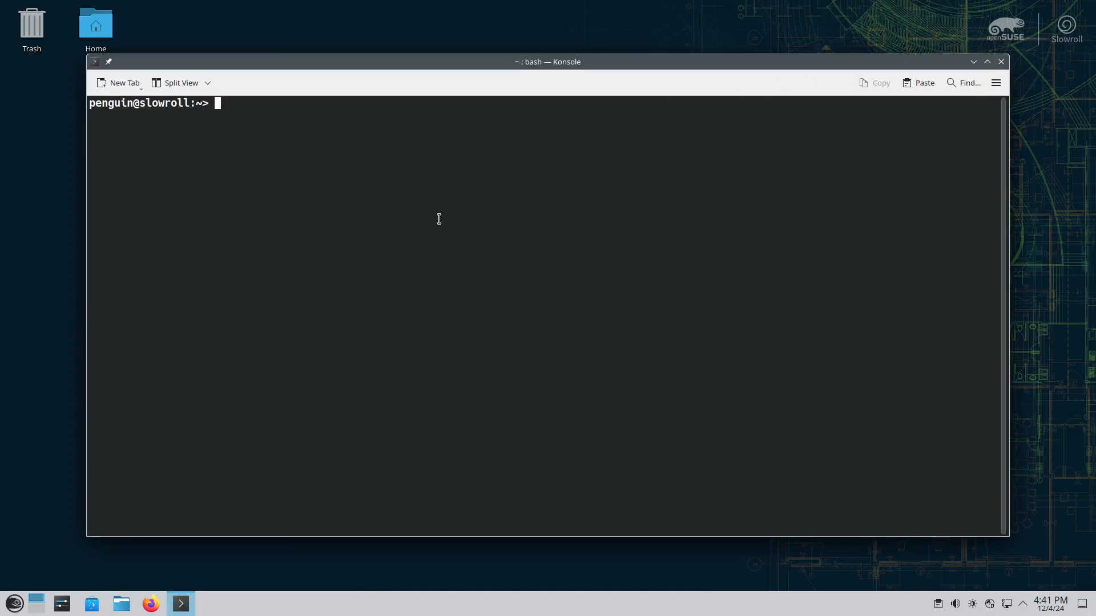
{"action": "type", "text": "su -l root"}
{"action": "key", "text": "Return"}
- Print /etc/os-release in the root shell and examine the NAME line for the distribution after the upgrade
{"action": "type", "text": "ca"}
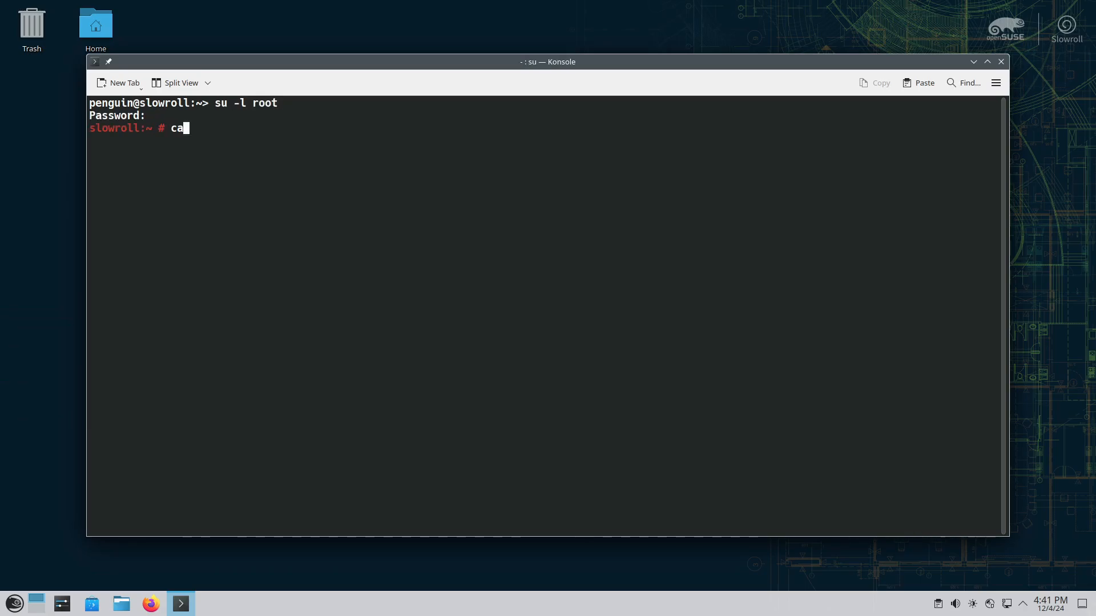
{"action": "type", "text": "t /etc/os-release"}
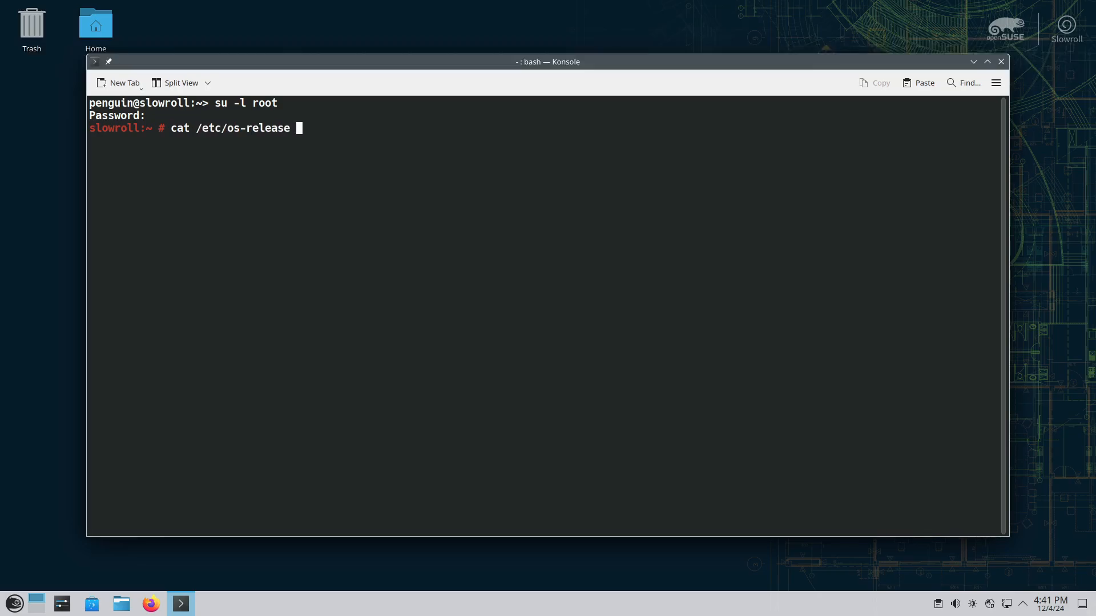
{"action": "key", "text": "Return"}
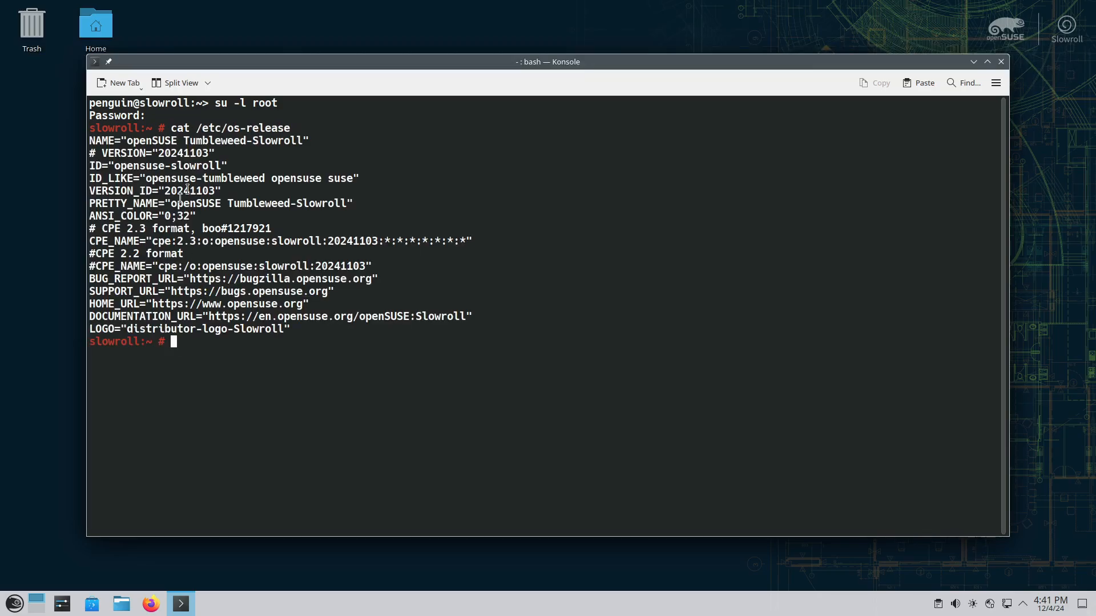
{"action": "triple_click", "coordinate": [233, 140]}
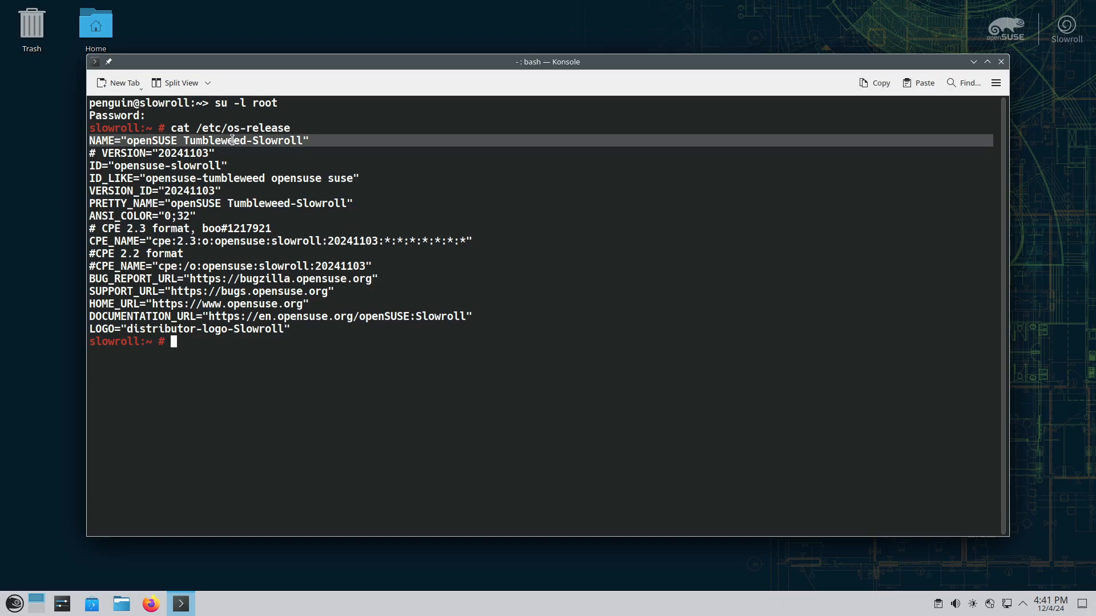
{"action": "left_click", "coordinate": [477, 253]}
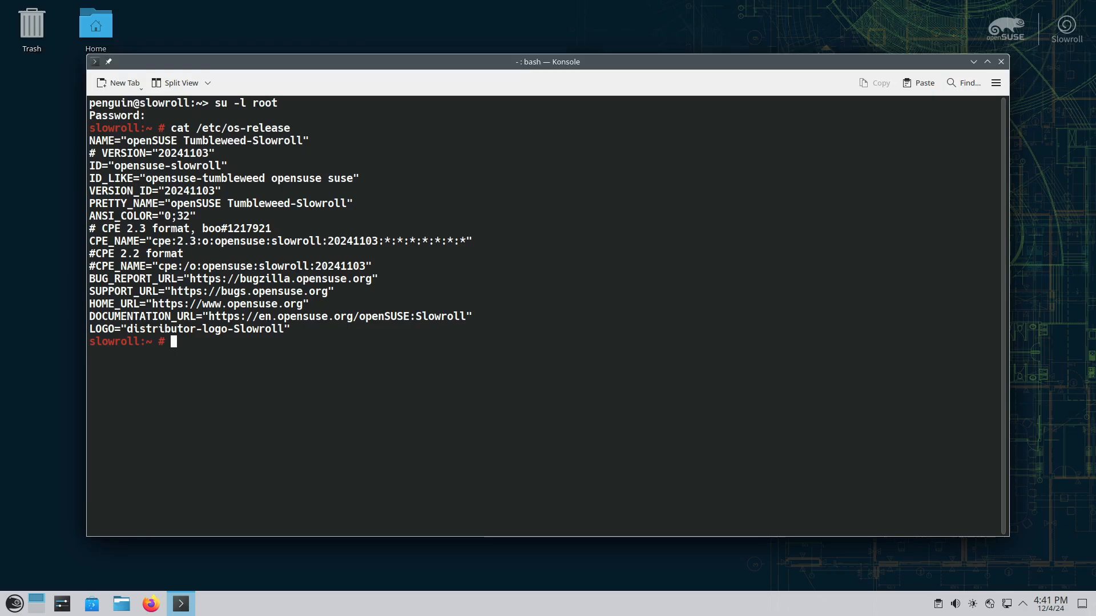
- List the system's snapshots with snapper ls
{"action": "type", "text": "sna"}
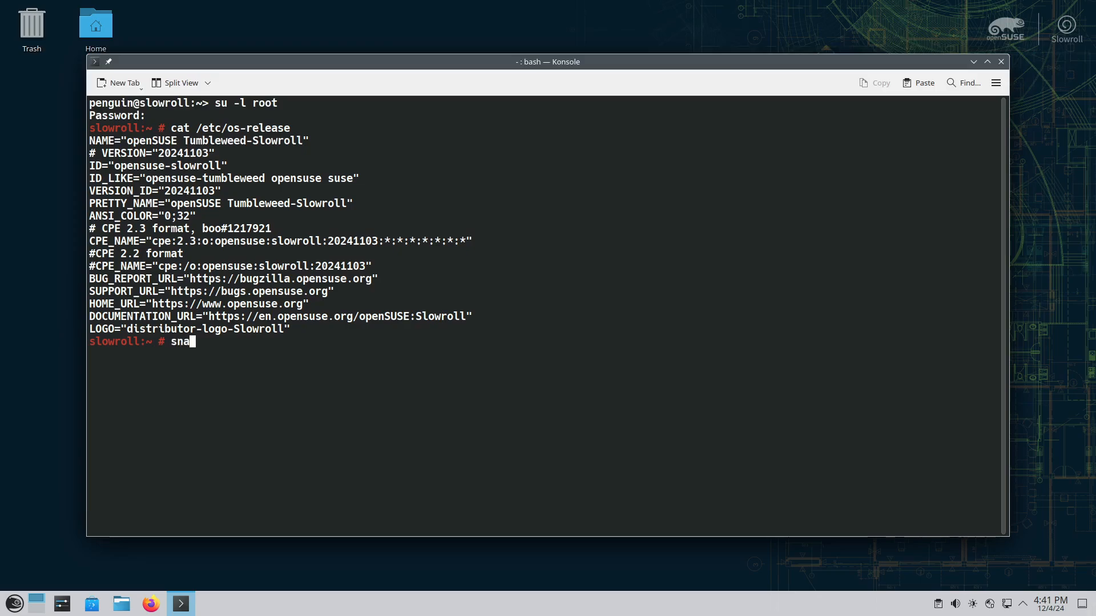
{"action": "type", "text": "pper ls"}
{"action": "key", "text": "Return"}
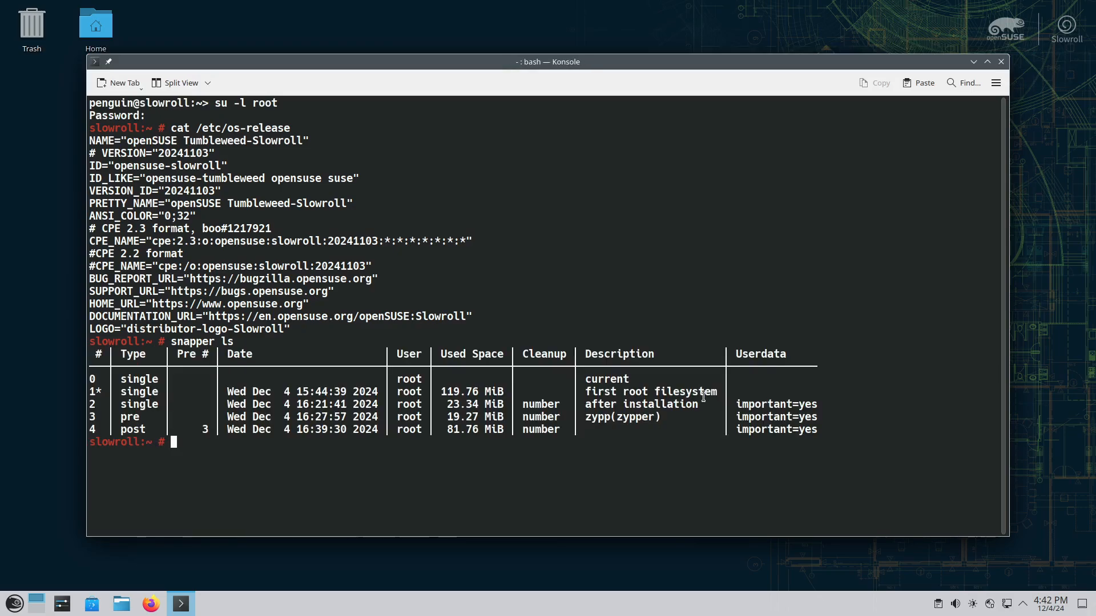
- List the configured package repositories with zypper lr
{"action": "type", "text": "zypper"}
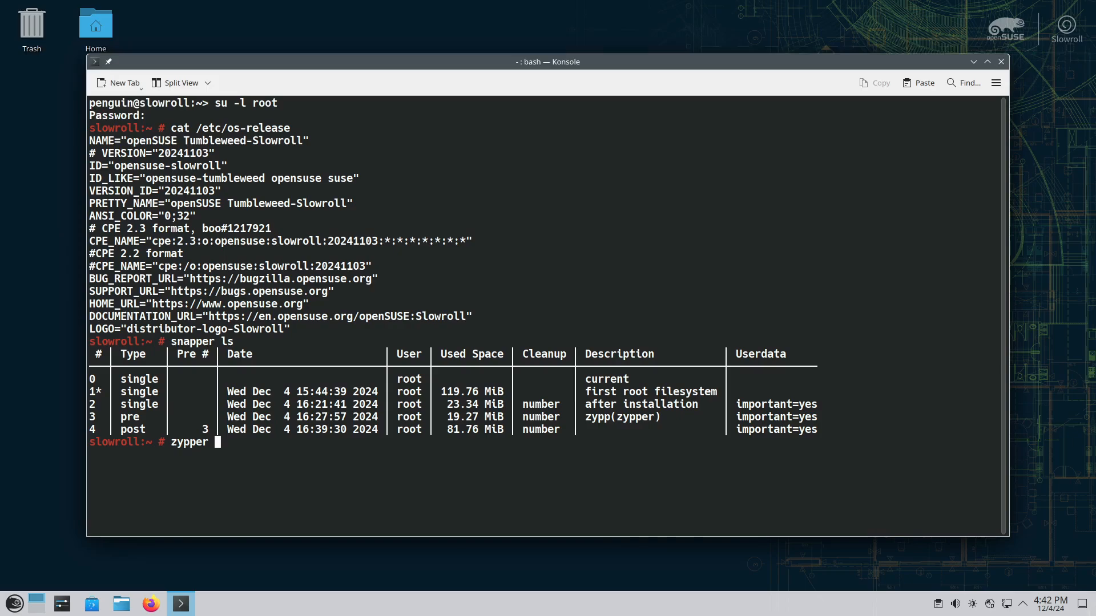
{"action": "type", "text": " lr"}
{"action": "key", "text": "Return"}
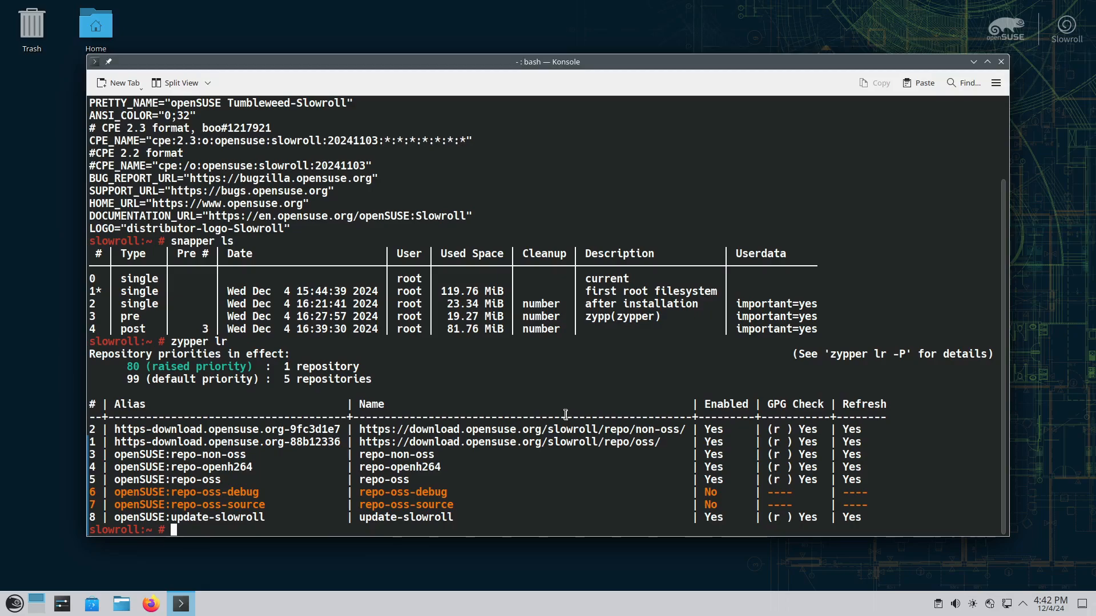
- Install the neofetch package with zypper in neofetch, accepting the proposed packages
{"action": "type", "text": "zypper in neofetch"}
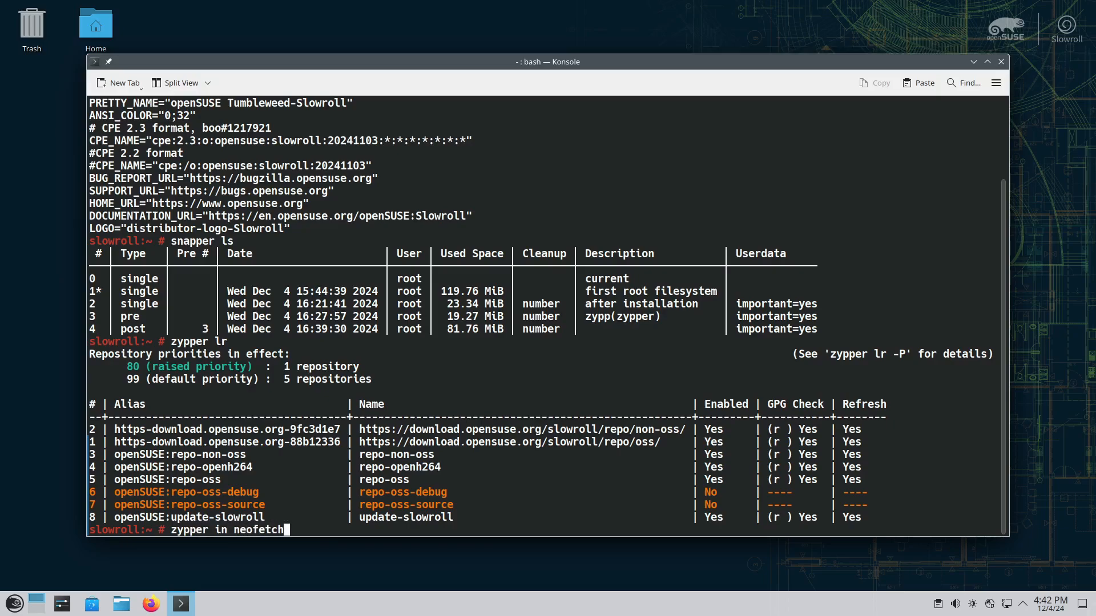
{"action": "key", "text": "Return"}
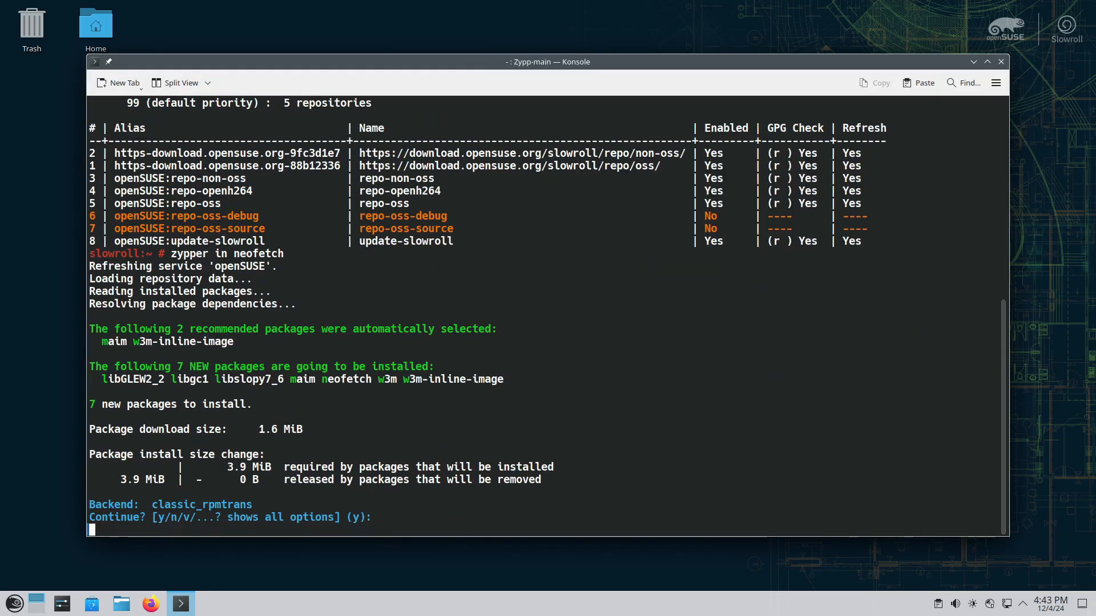
{"action": "key", "text": "Return"}
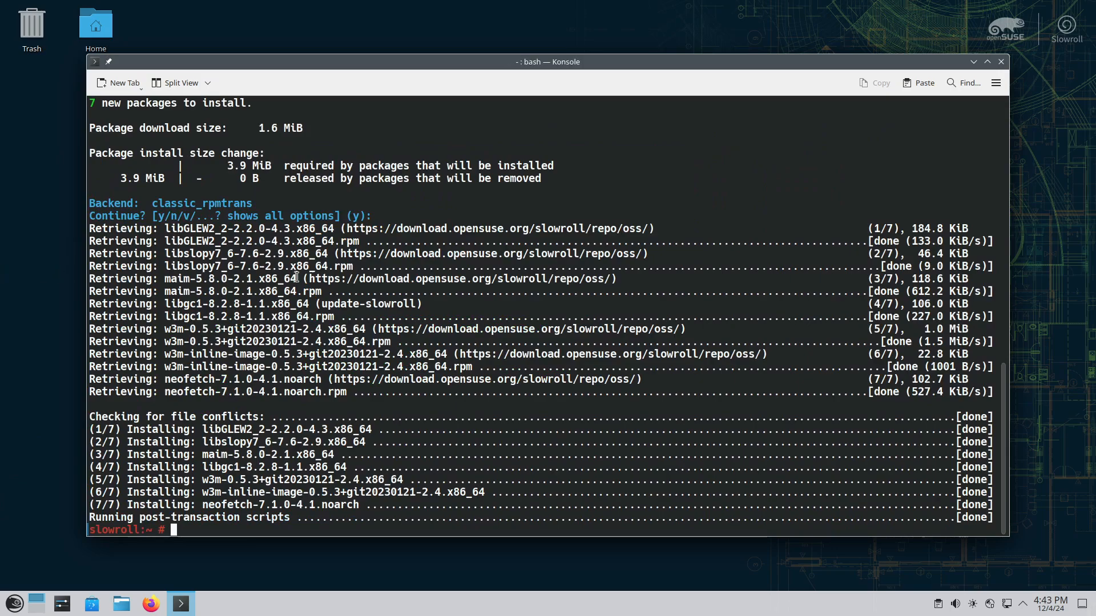
- Clear the terminal and run neofetch to view the system summary
{"action": "key", "text": "ctrl+l"}
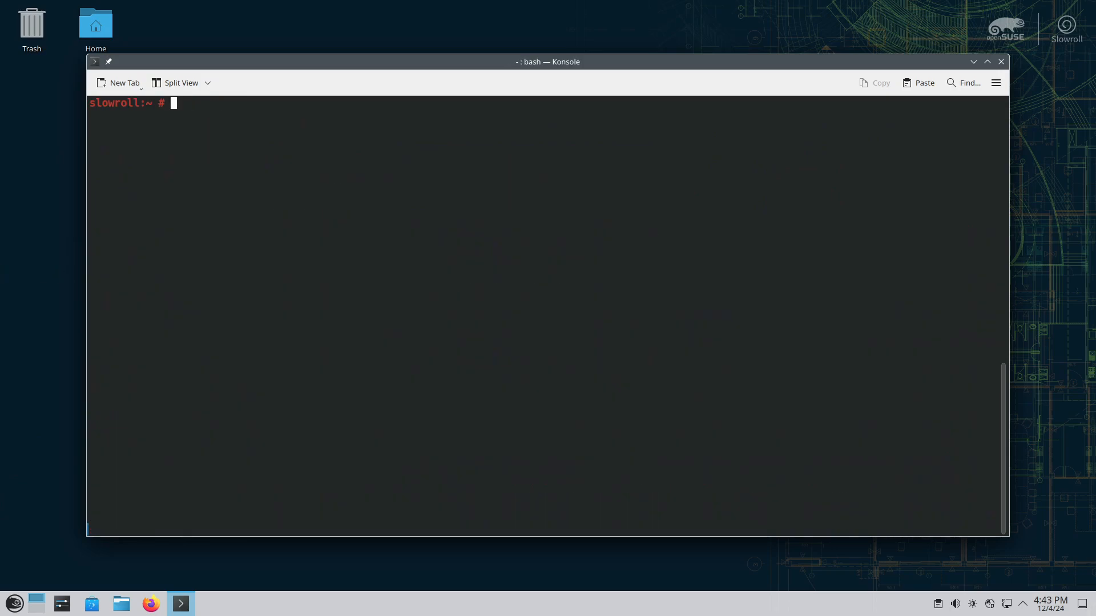
{"action": "type", "text": "neofetch"}
{"action": "key", "text": "Return"}
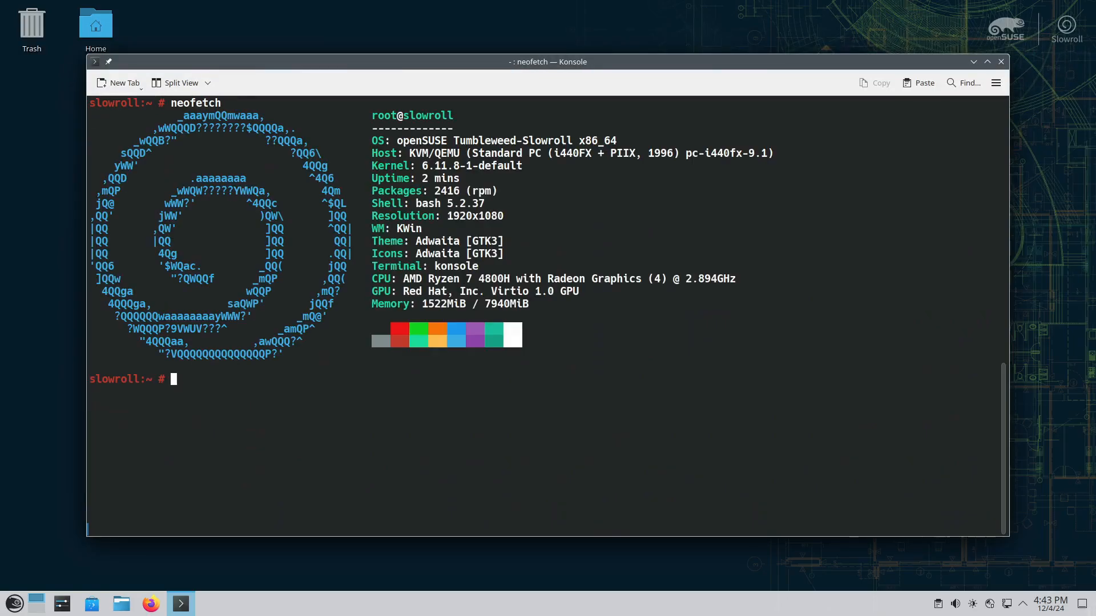